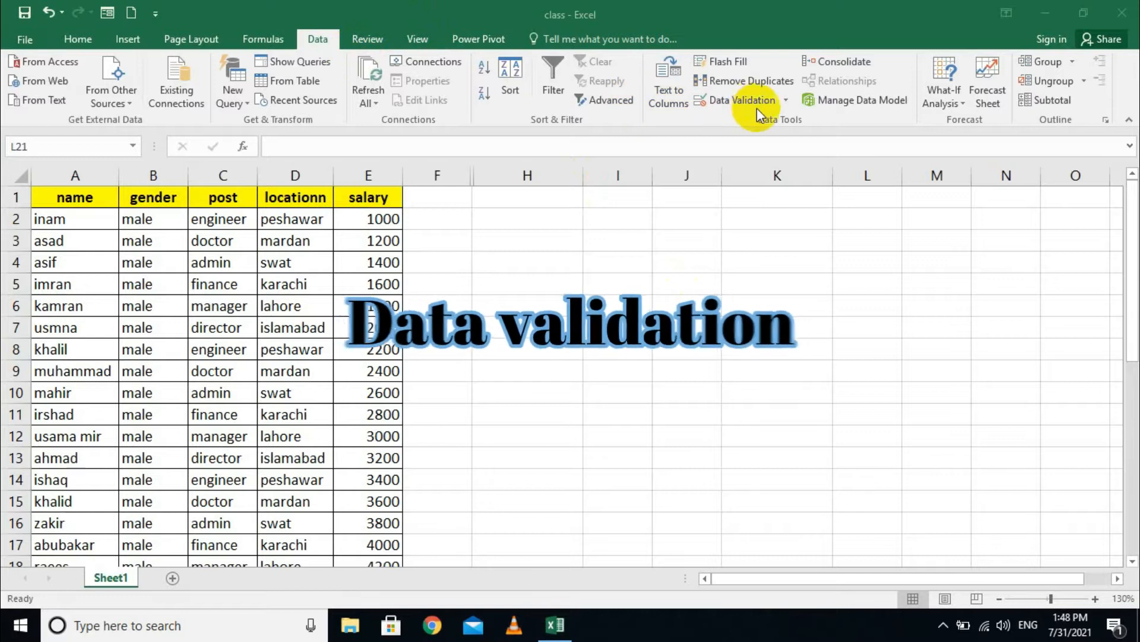
- Set B2's gender to female from its dropdown list
{"action": "left_click", "coordinate": [788, 101]}
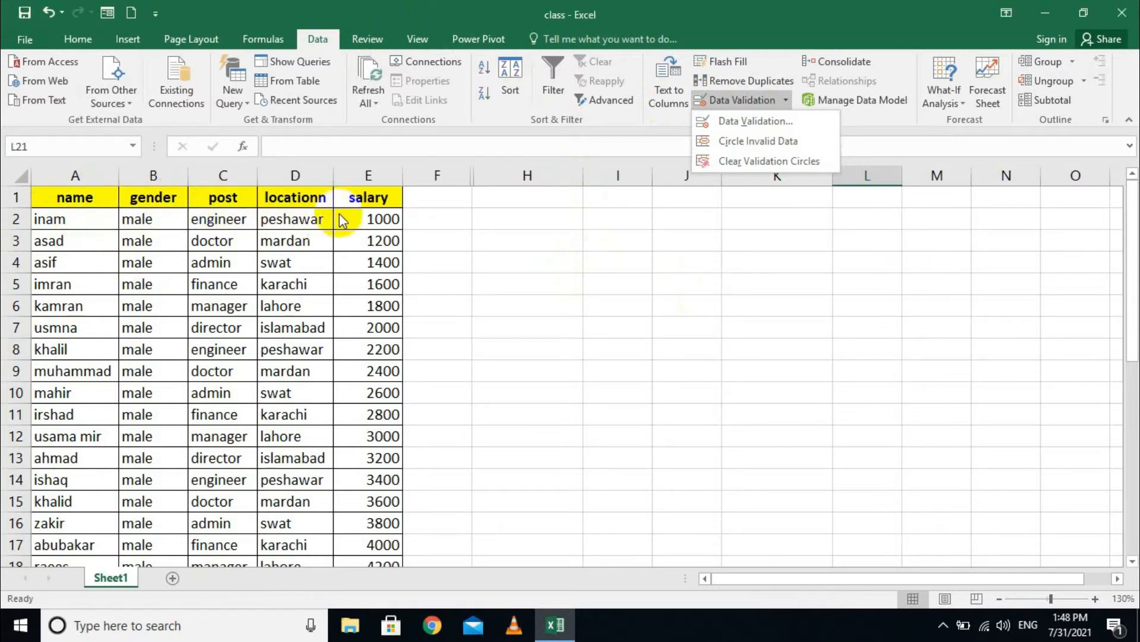
{"action": "left_click", "coordinate": [373, 219]}
{"action": "scroll", "coordinate": [186, 339], "scroll_direction": "down", "scroll_amount": 5}
{"action": "scroll", "coordinate": [180, 323], "scroll_direction": "up", "scroll_amount": 5}
{"action": "left_click", "coordinate": [138, 224]}
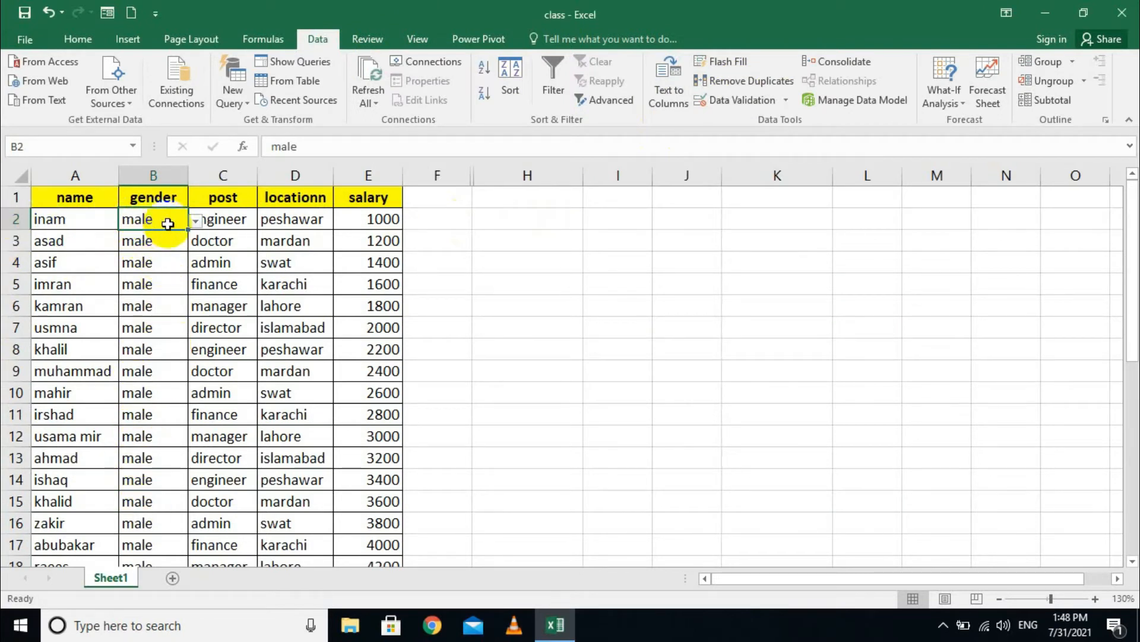
{"action": "left_click", "coordinate": [196, 220]}
{"action": "left_click", "coordinate": [127, 251]}
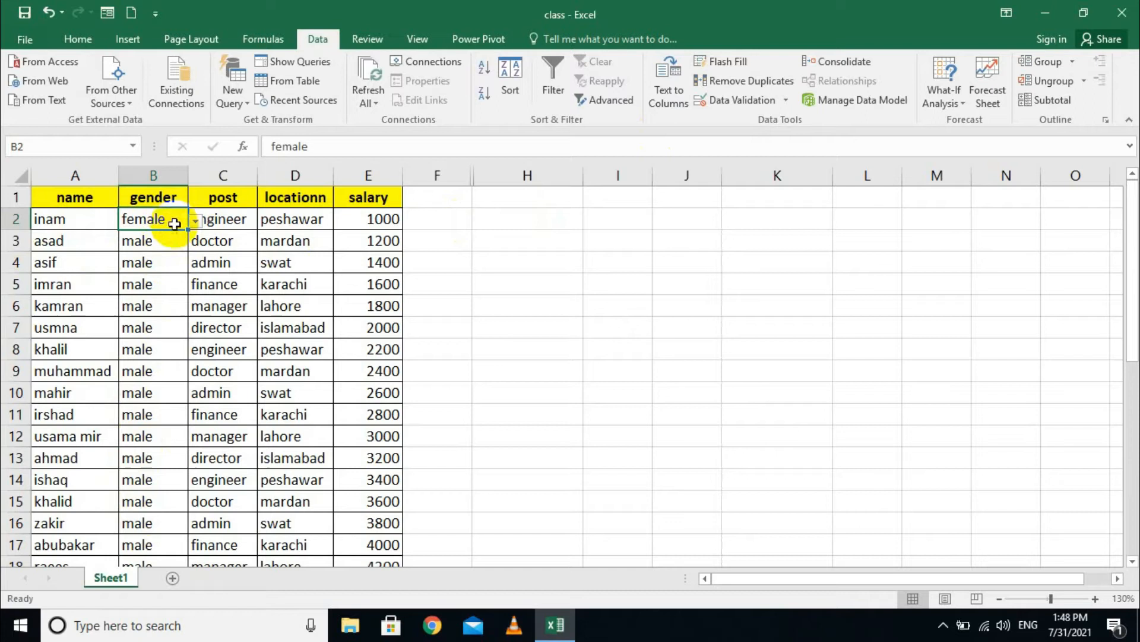
- Remove validation from gender cells B2:B19 by setting Any value and clearing all
{"action": "left_click_drag", "start_coordinate": [155, 219], "coordinate": [152, 523]}
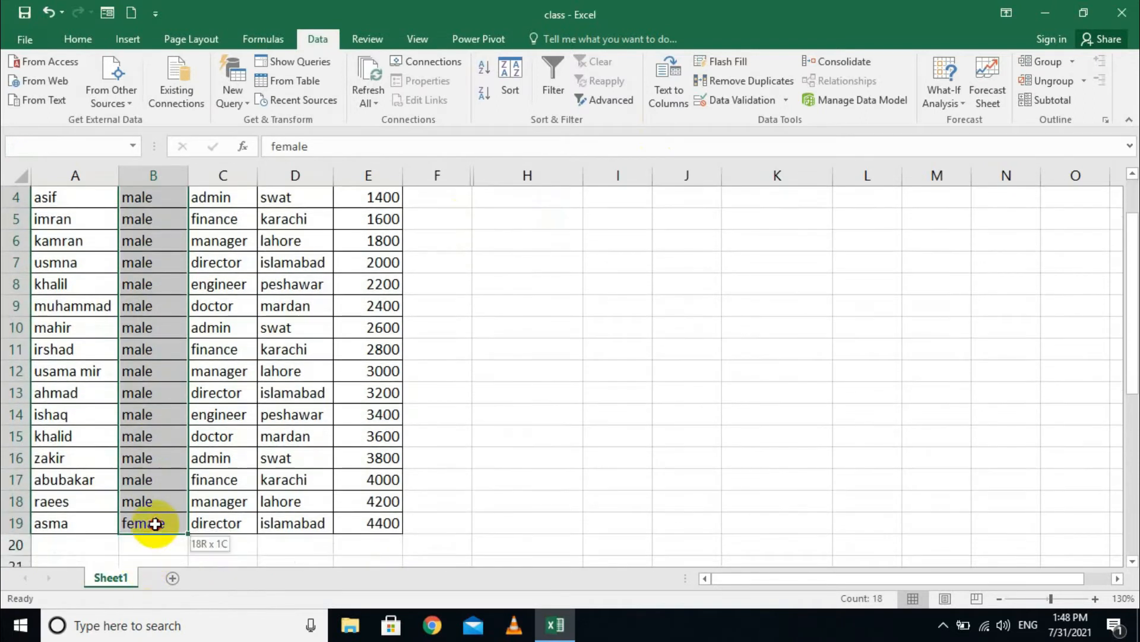
{"action": "left_click", "coordinate": [786, 100]}
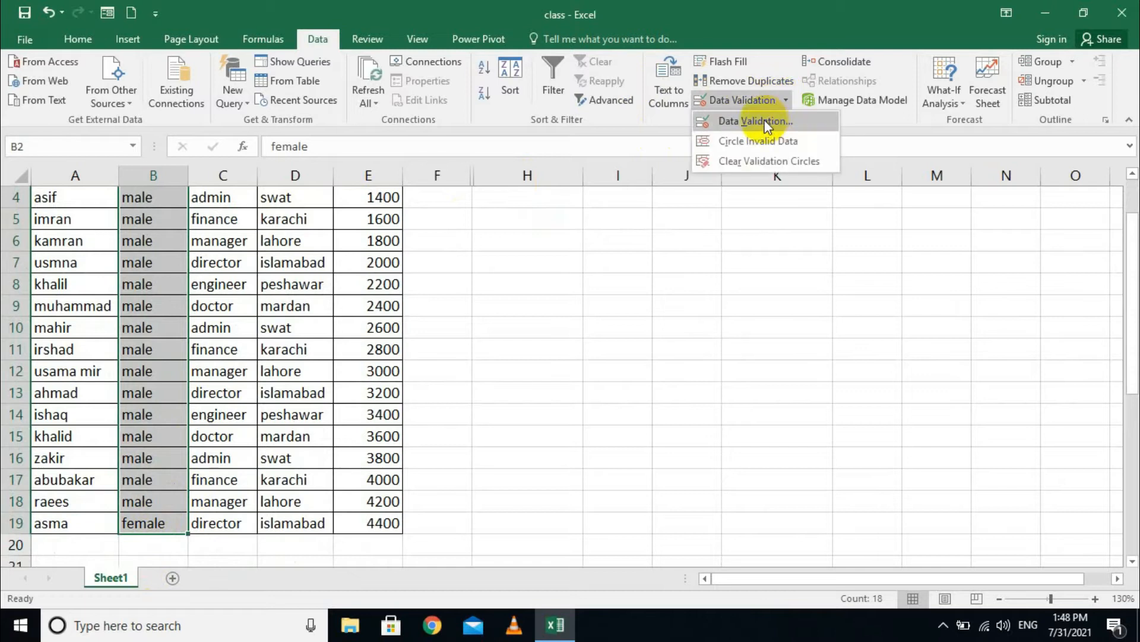
{"action": "left_click", "coordinate": [752, 114]}
{"action": "left_click", "coordinate": [434, 274]}
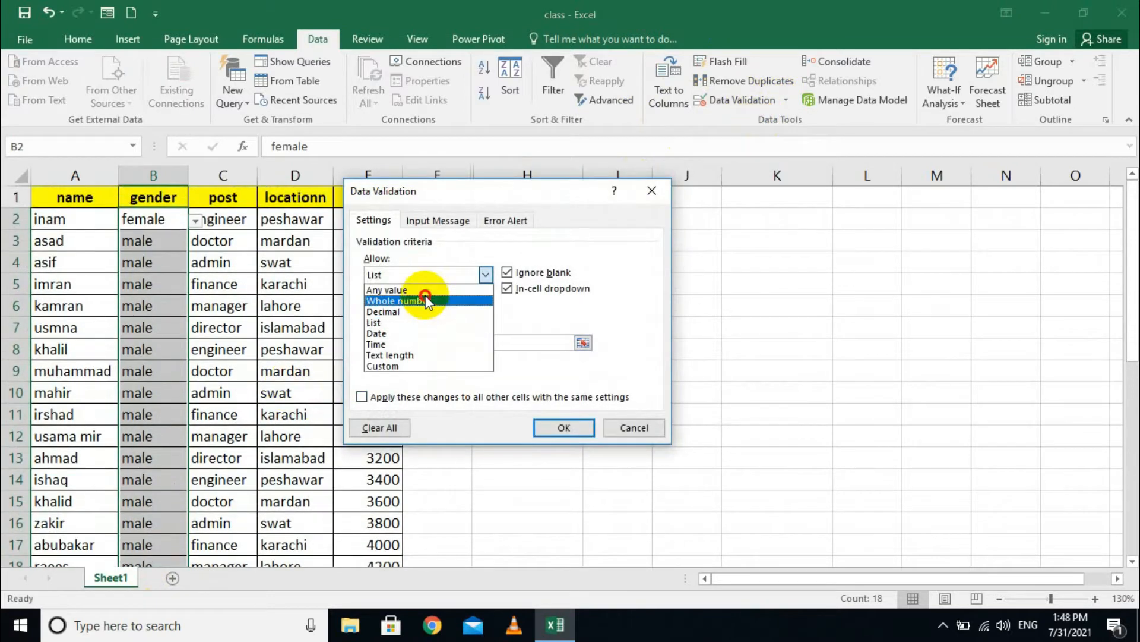
{"action": "left_click", "coordinate": [436, 290]}
{"action": "left_click", "coordinate": [385, 433]}
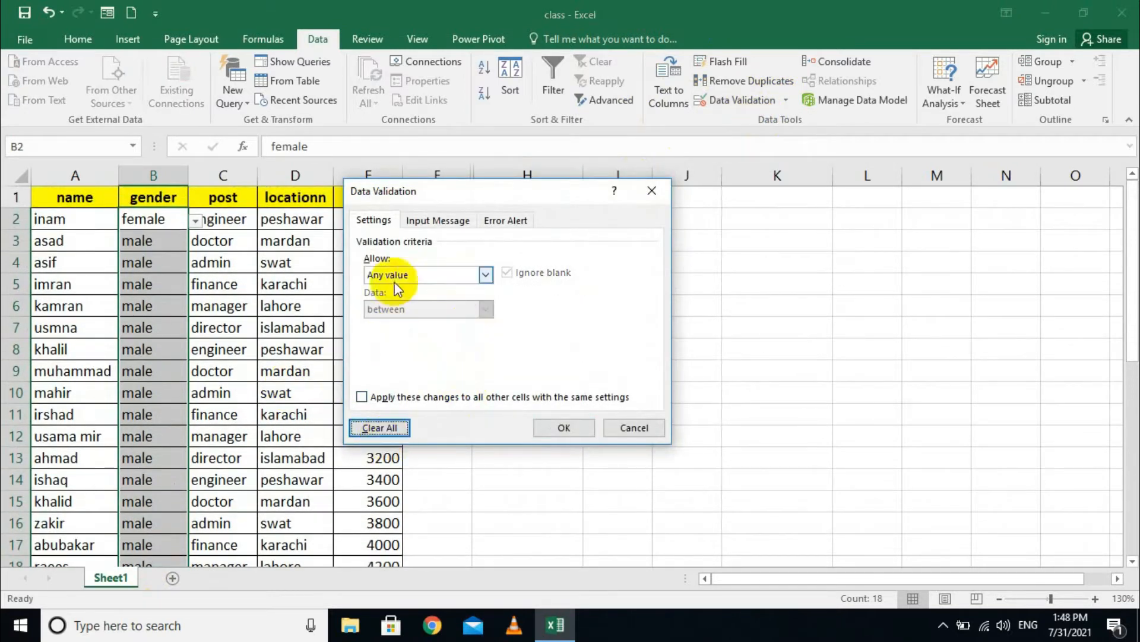
{"action": "left_click", "coordinate": [561, 429]}
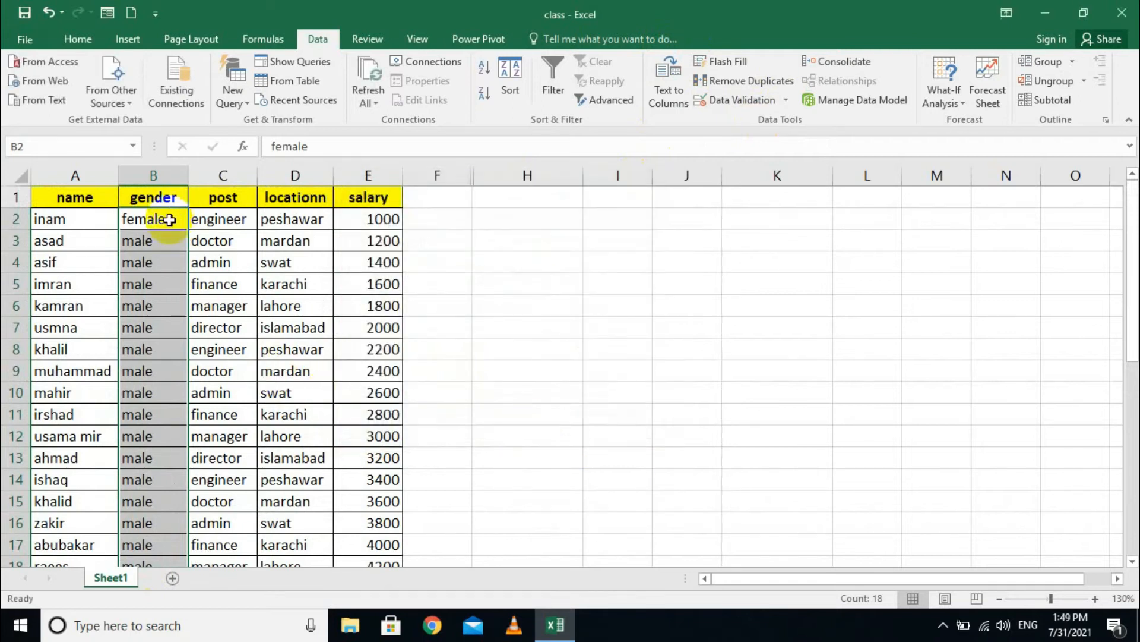
{"action": "key", "text": "BackSpace"}
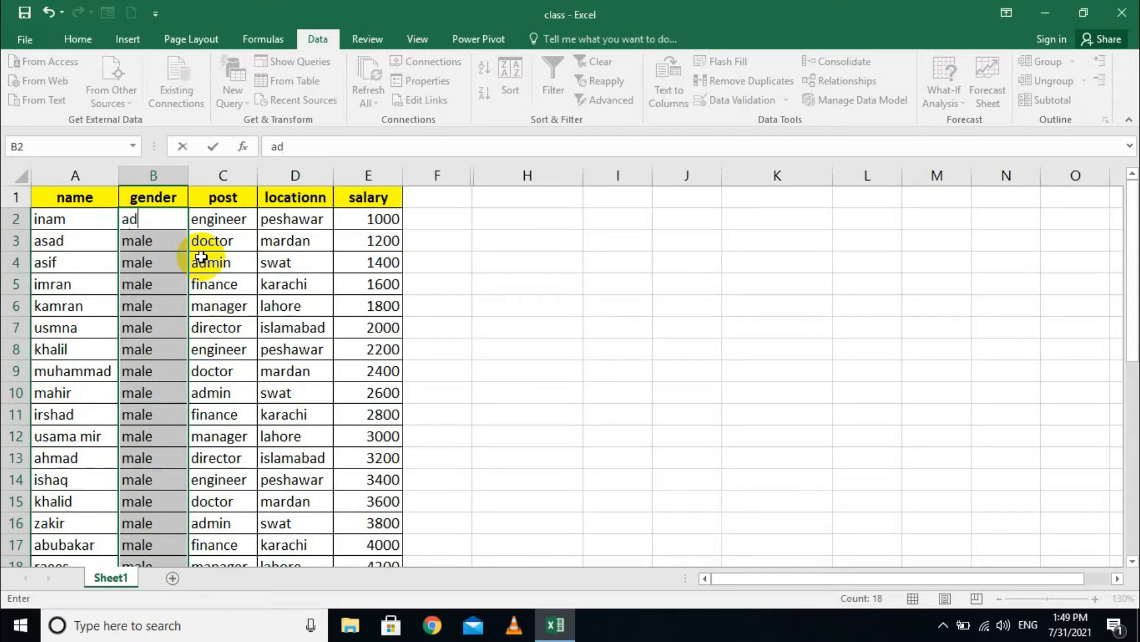
- Enter admin in B2 and random test text in the next gender cells
{"action": "key", "text": "Return"}
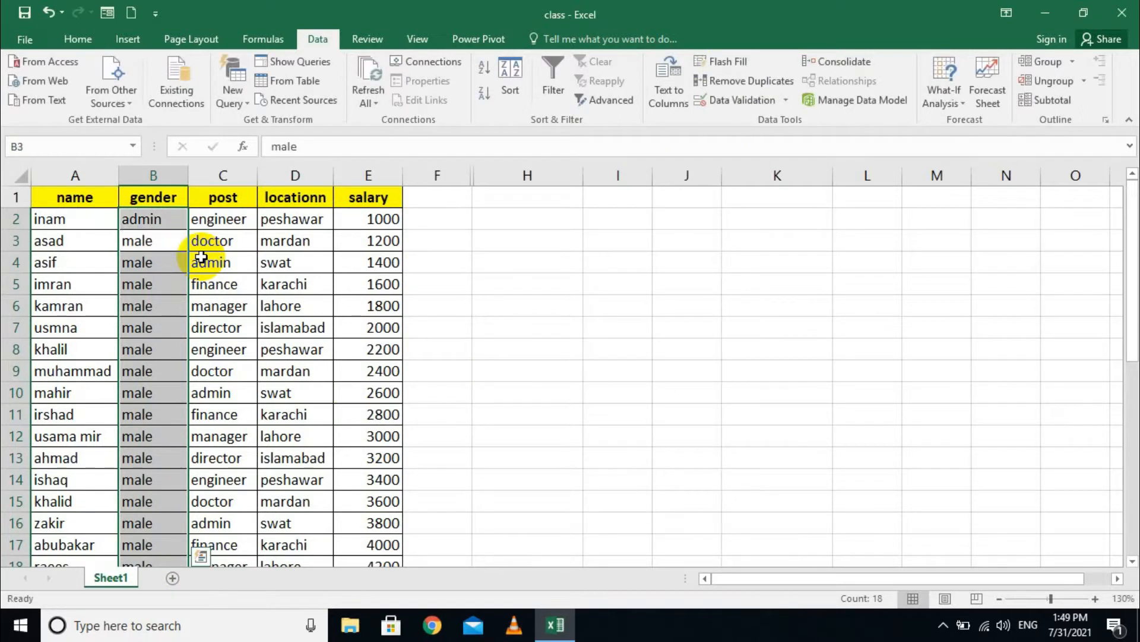
{"action": "type", "text": "fdf,df."}
{"action": "key", "text": "Return"}
{"action": "type", "text": "fdf,df."}
{"action": "key", "text": "Return"}
{"action": "type", "text": "f"}
{"action": "key", "text": "Return"}
{"action": "type", "text": "df"}
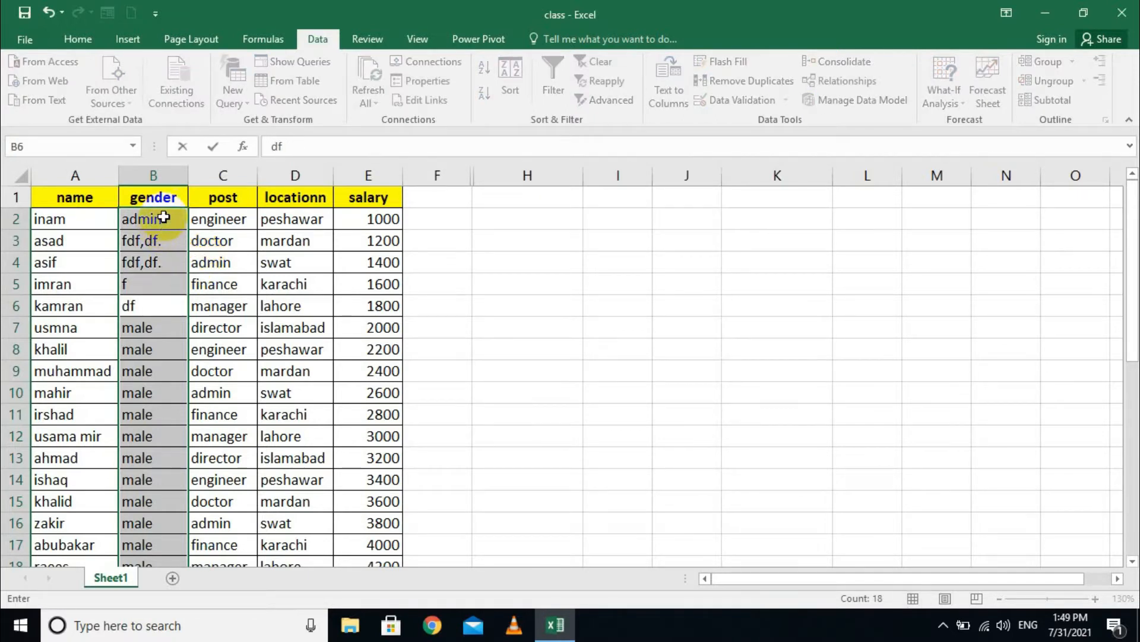
- Delete all gender entries from B2 to B19, then reselect B2:B19
{"action": "left_click_drag", "start_coordinate": [162, 218], "coordinate": [145, 499]}
{"action": "key", "text": "Delete"}
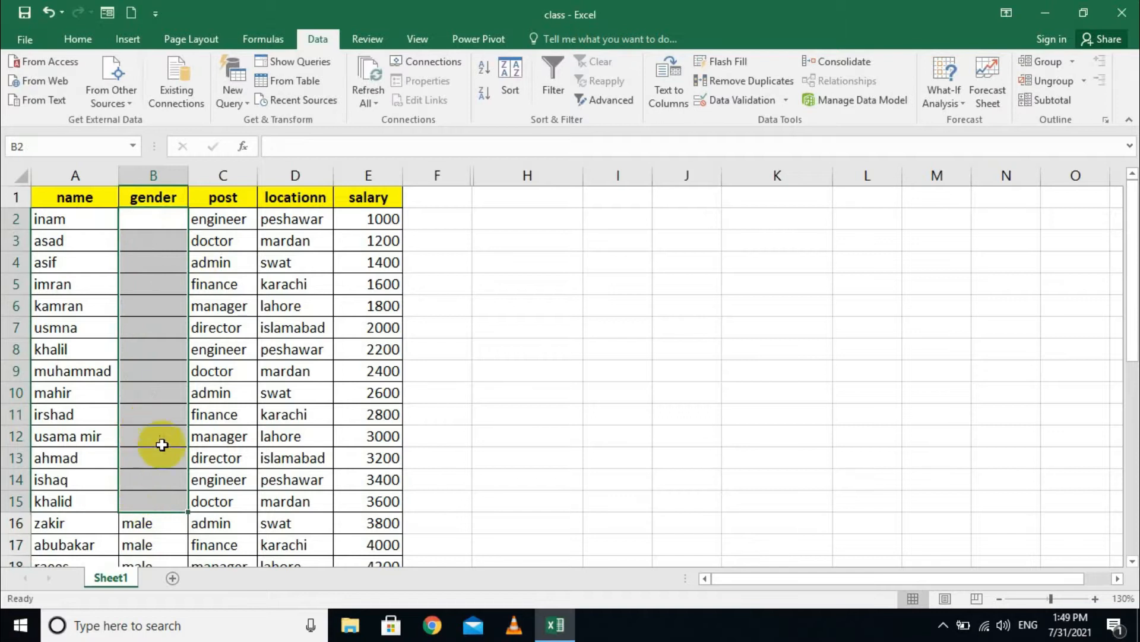
{"action": "scroll", "coordinate": [154, 448], "scroll_direction": "down", "scroll_amount": 4}
{"action": "left_click_drag", "start_coordinate": [143, 262], "coordinate": [143, 331]}
{"action": "key", "text": "Delete"}
{"action": "scroll", "coordinate": [178, 355], "scroll_direction": "up", "scroll_amount": 4}
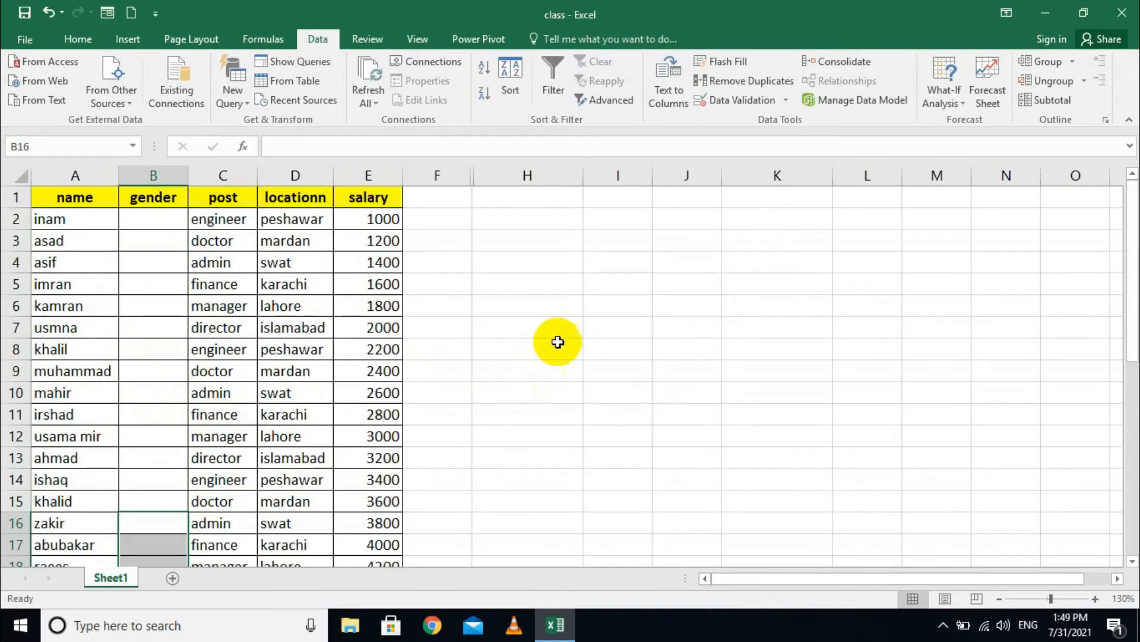
{"action": "left_click", "coordinate": [151, 221]}
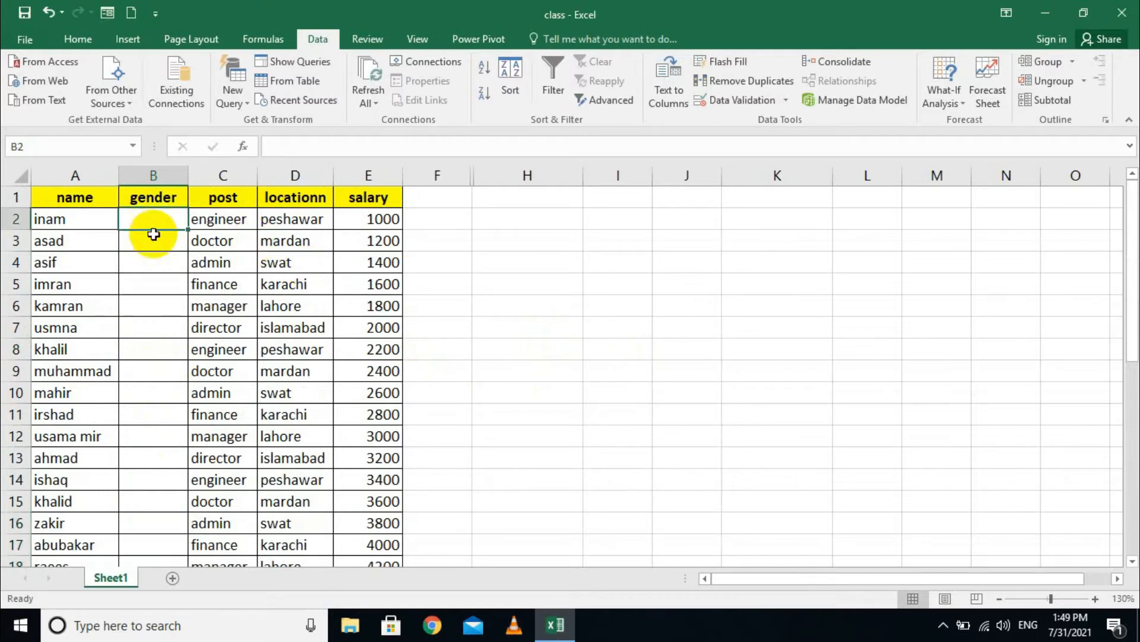
{"action": "left_click_drag", "start_coordinate": [155, 219], "coordinate": [159, 526]}
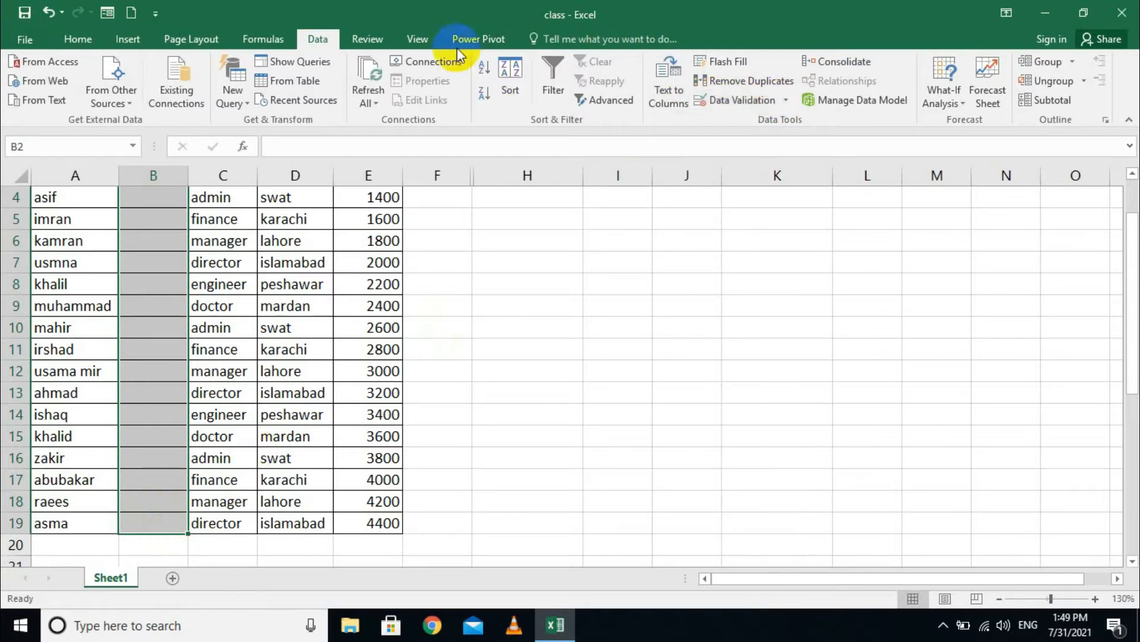
- Apply List validation with source male,female to B2:B19
{"action": "left_click", "coordinate": [789, 101]}
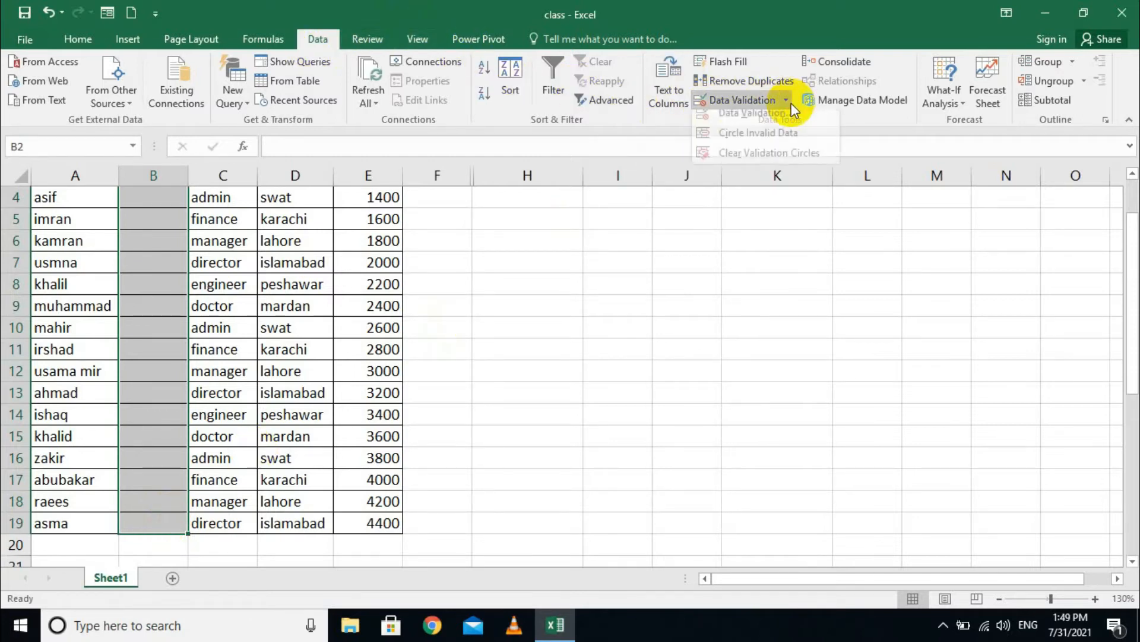
{"action": "left_click", "coordinate": [739, 122]}
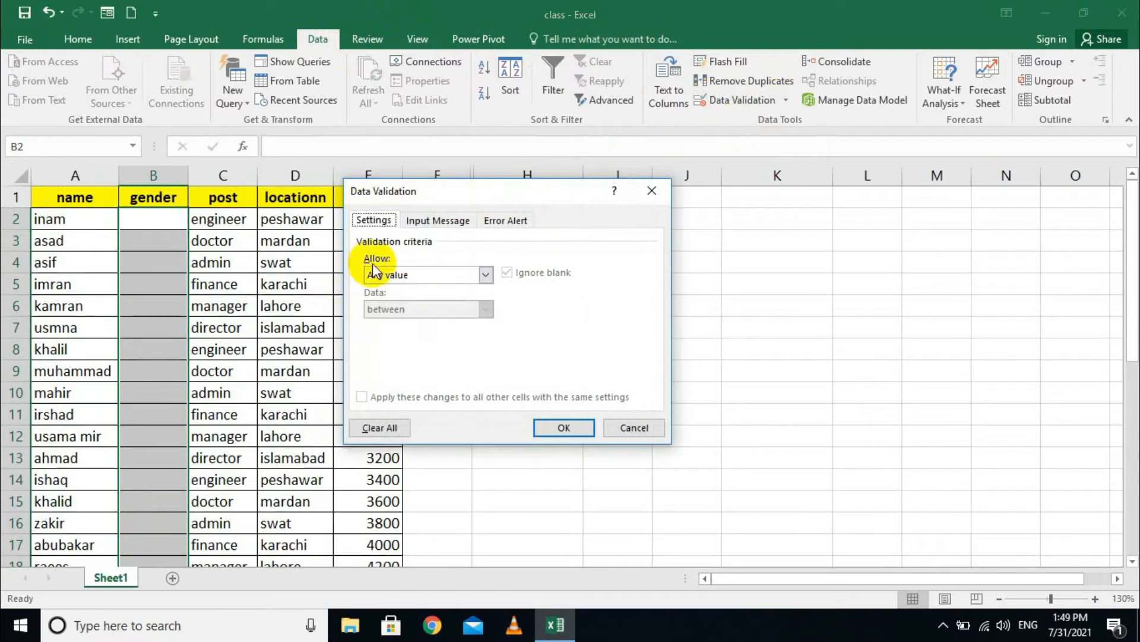
{"action": "left_click", "coordinate": [403, 273]}
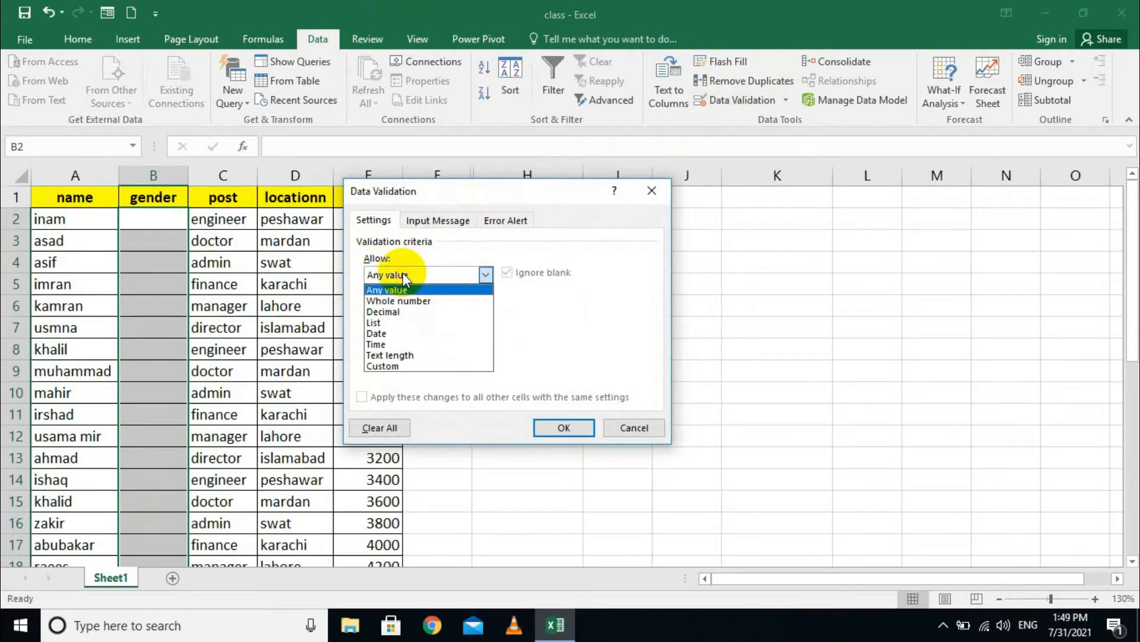
{"action": "left_click", "coordinate": [409, 321]}
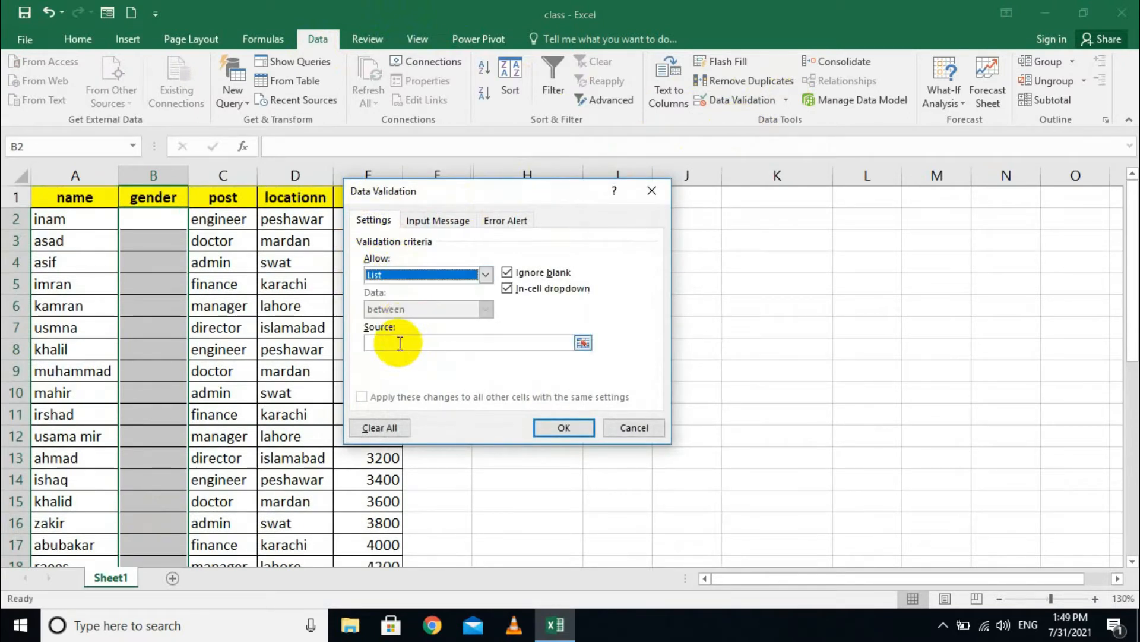
{"action": "left_click", "coordinate": [400, 343]}
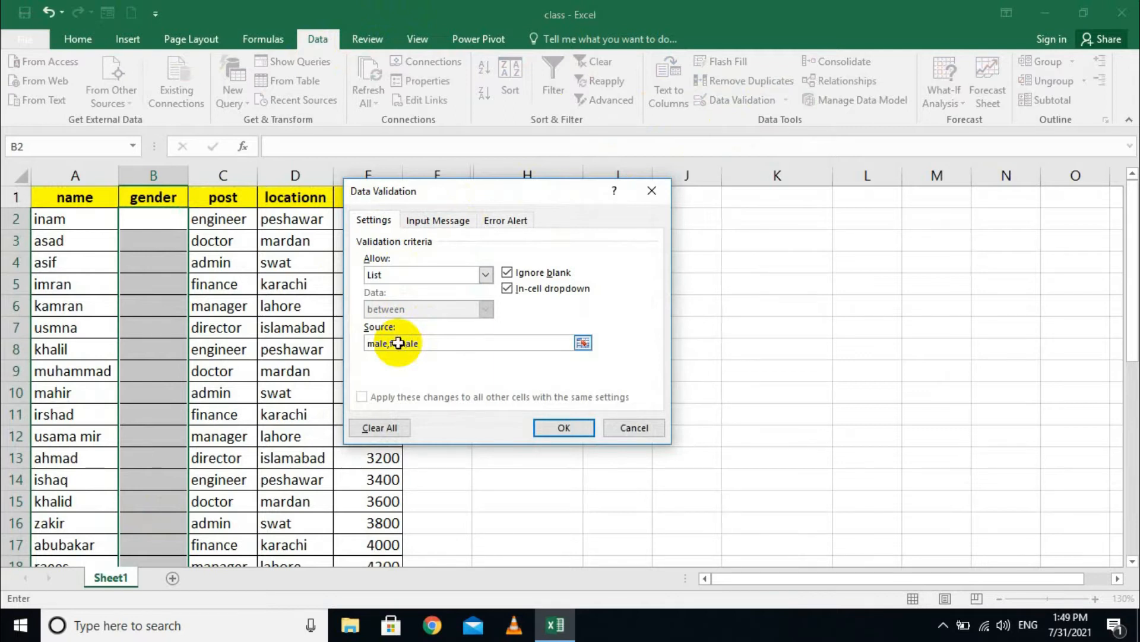
{"action": "left_click", "coordinate": [556, 427]}
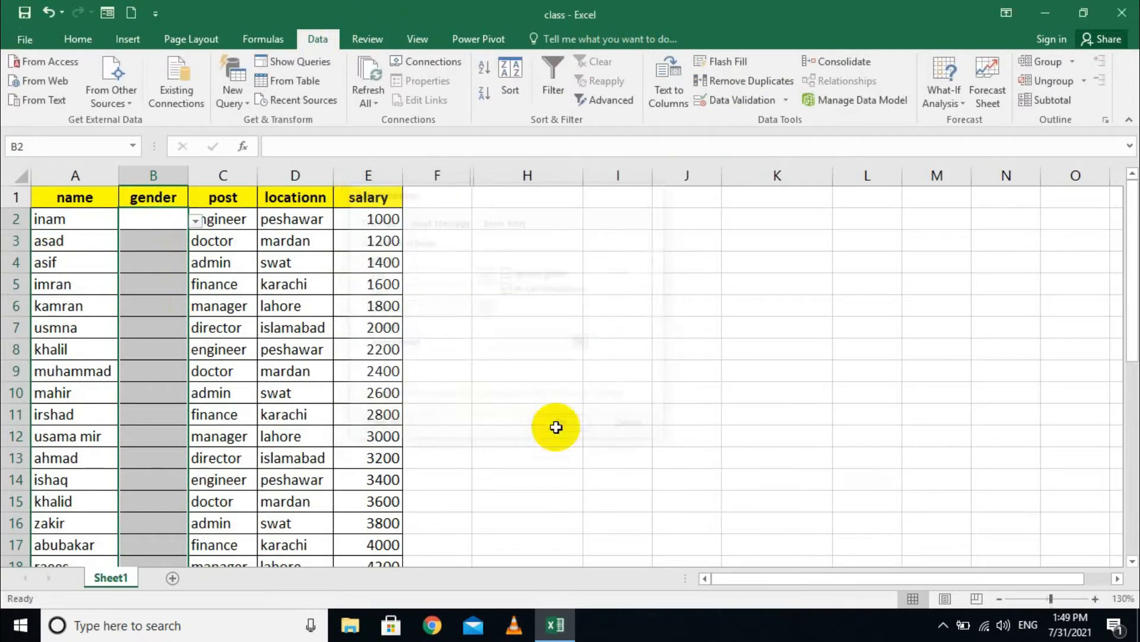
- Try entering 'ad' in B2, cancel the rejection, and pick male from the dropdown
{"action": "left_click", "coordinate": [172, 220]}
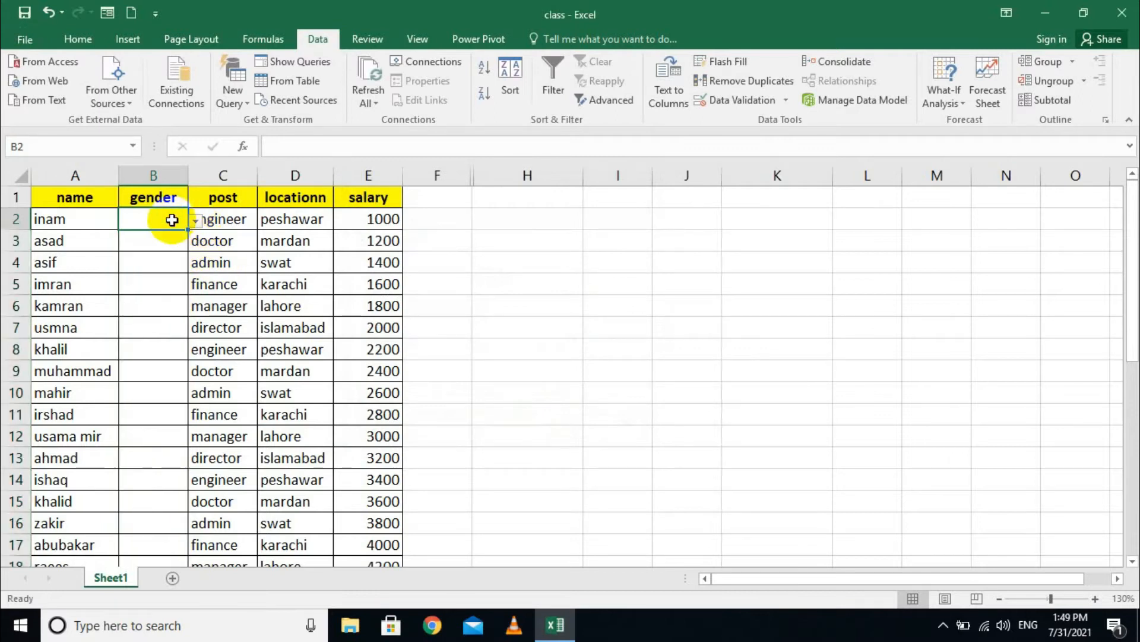
{"action": "type", "text": "admin"}
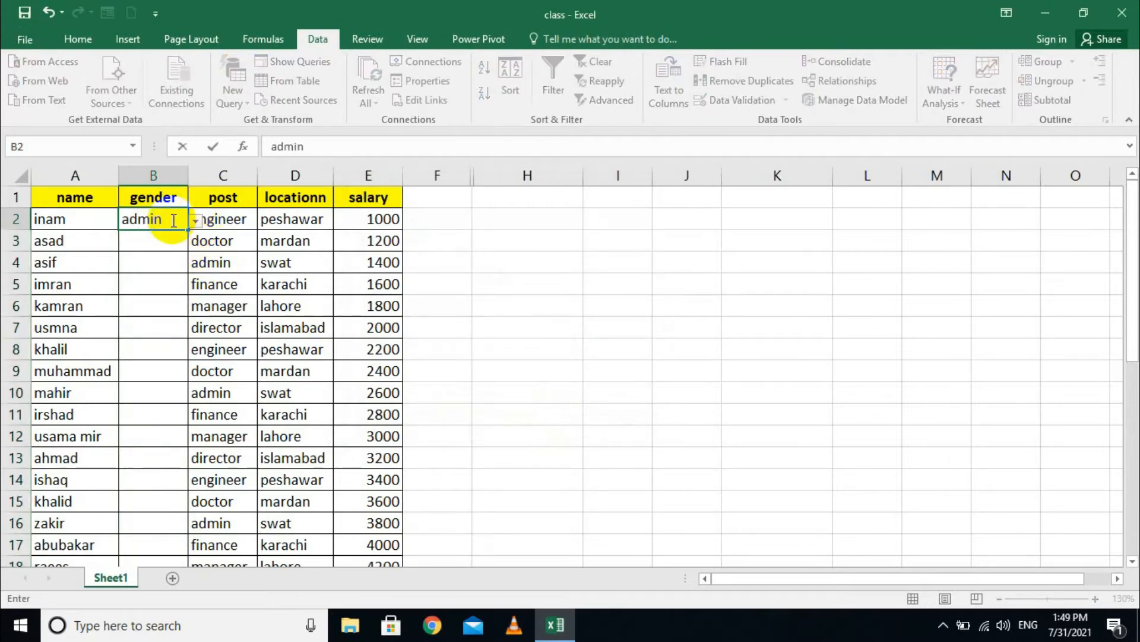
{"action": "key", "text": "Return"}
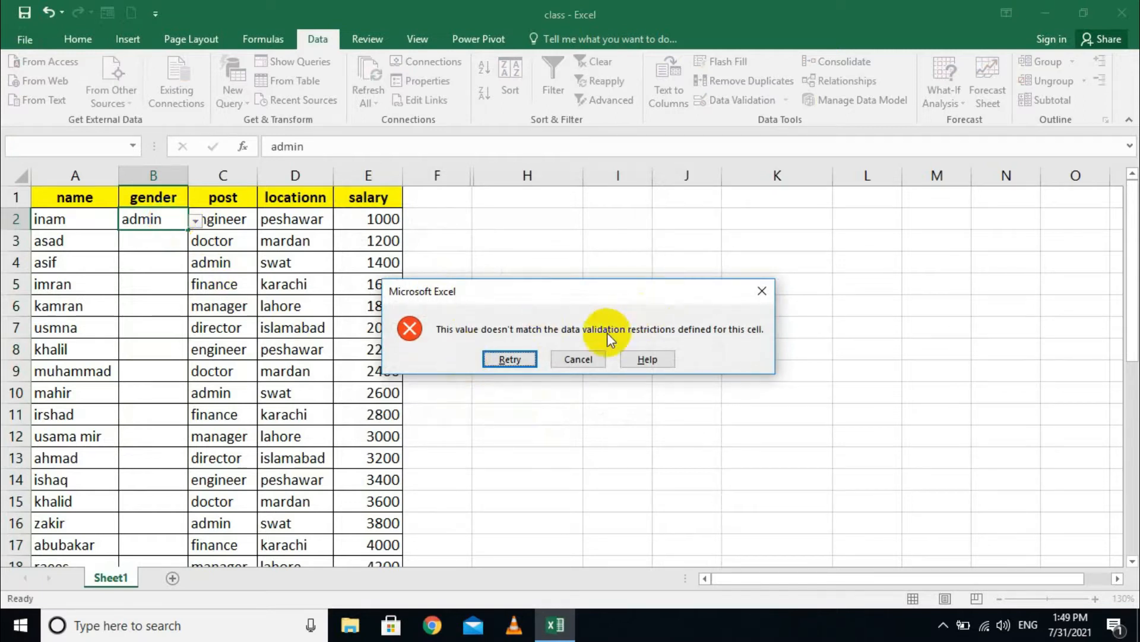
{"action": "left_click", "coordinate": [586, 357]}
{"action": "left_click", "coordinate": [195, 221]}
{"action": "left_click", "coordinate": [160, 238]}
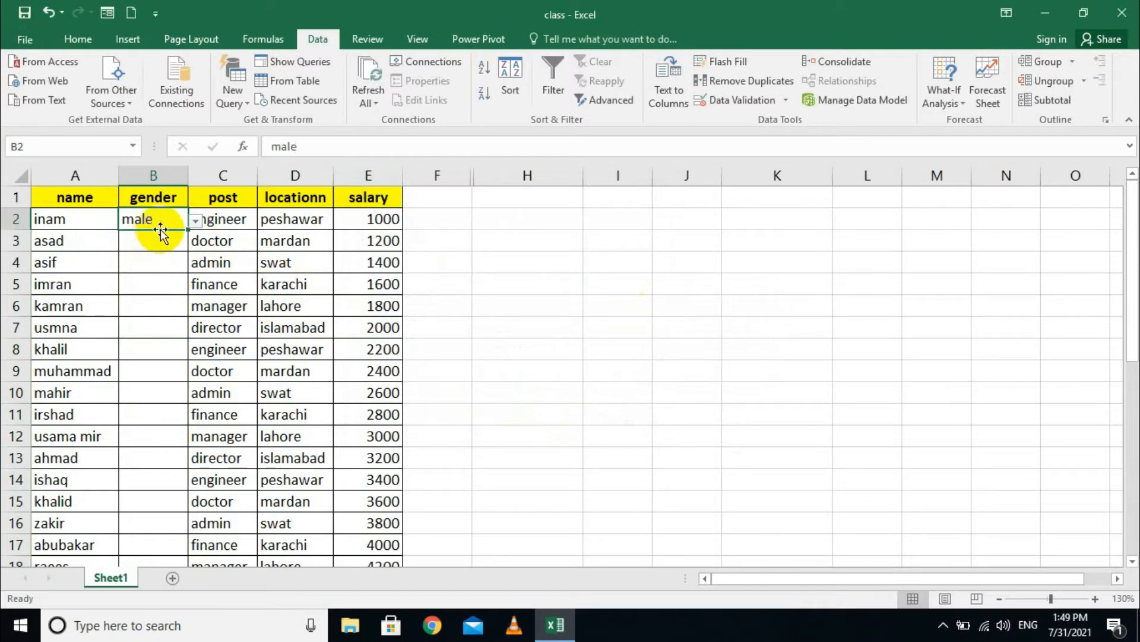
- Fill the first gender cells with male using autocomplete, retrying a rejected entry
{"action": "type", "text": "m"}
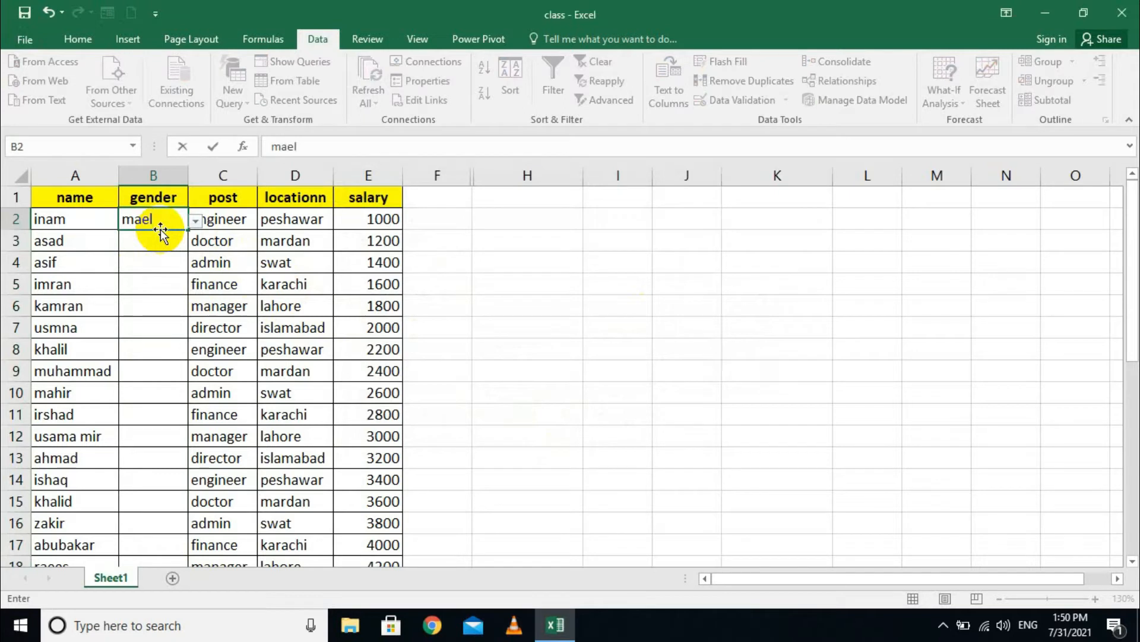
{"action": "key", "text": "Return"}
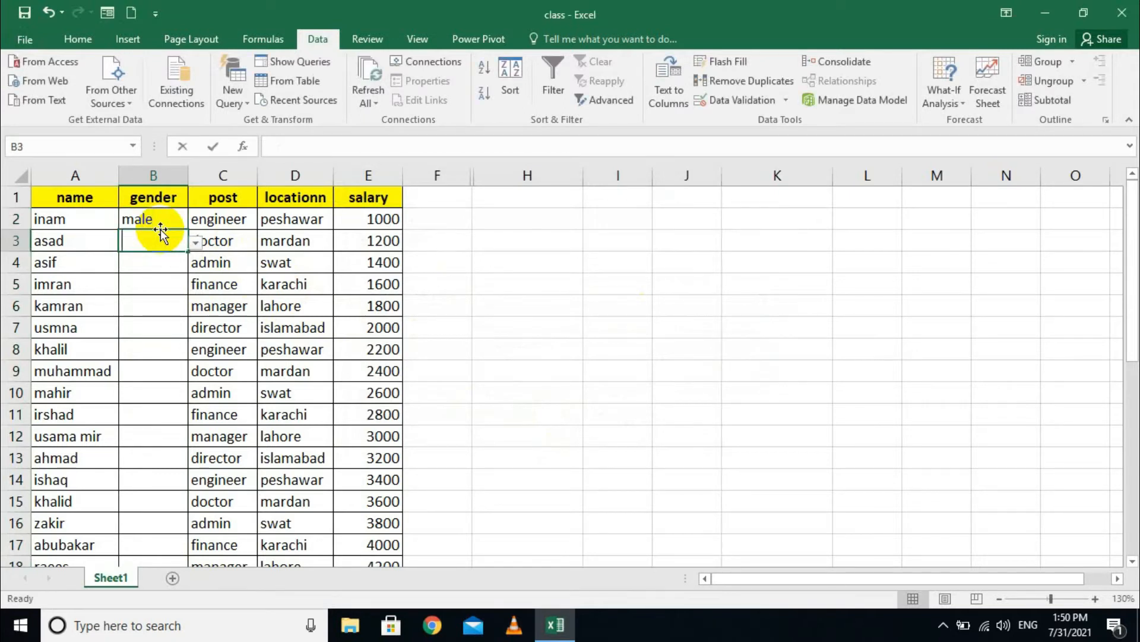
{"action": "type", "text": "m"}
{"action": "key", "text": "Return"}
{"action": "type", "text": "m"}
{"action": "key", "text": "Return"}
{"action": "type", "text": "mm"}
{"action": "key", "text": "Return"}
{"action": "key", "text": "Return"}
{"action": "type", "text": "m"}
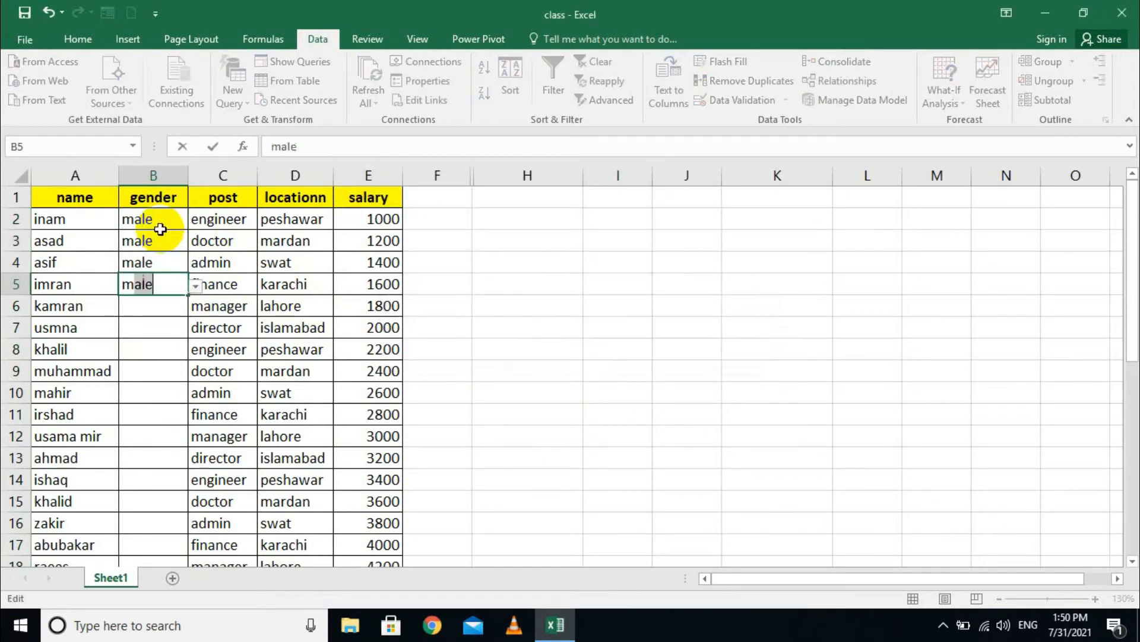
{"action": "key", "text": "Return"}
{"action": "type", "text": "m"}
{"action": "key", "text": "Return"}
{"action": "type", "text": "m"}
{"action": "key", "text": "Return"}
{"action": "type", "text": "m"}
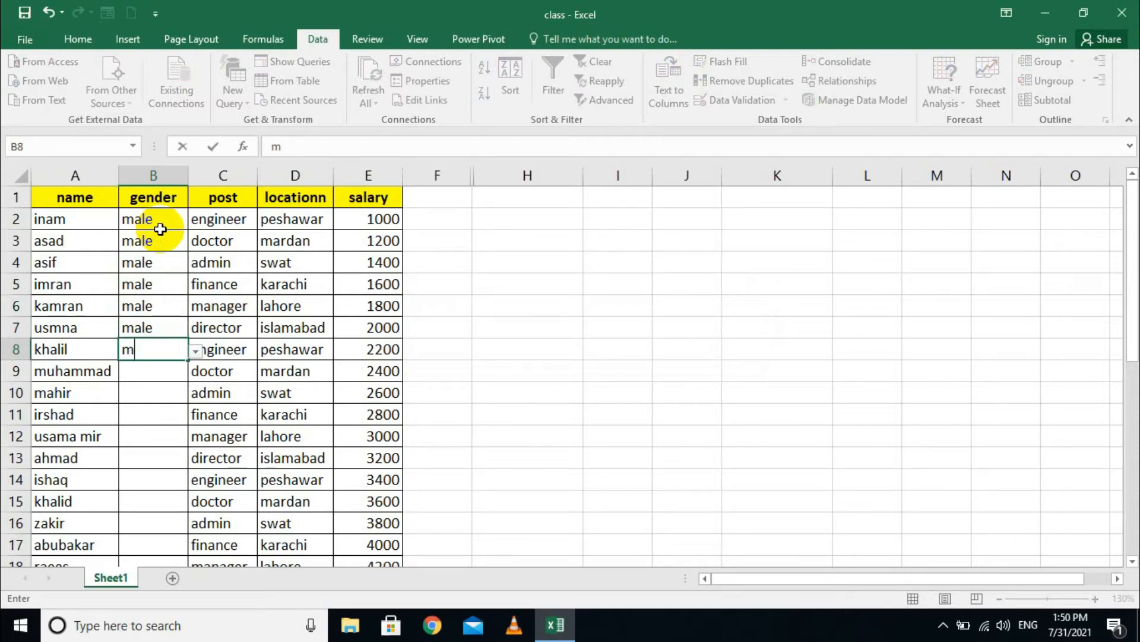
{"action": "key", "text": "Return"}
- Continue filling male down to B18 and enter female in B19
{"action": "type", "text": "m"}
{"action": "key", "text": "Return"}
{"action": "type", "text": "m"}
{"action": "key", "text": "Return"}
{"action": "type", "text": "mm"}
{"action": "key", "text": "BackSpace"}
{"action": "type", "text": "m"}
{"action": "key", "text": "BackSpace"}
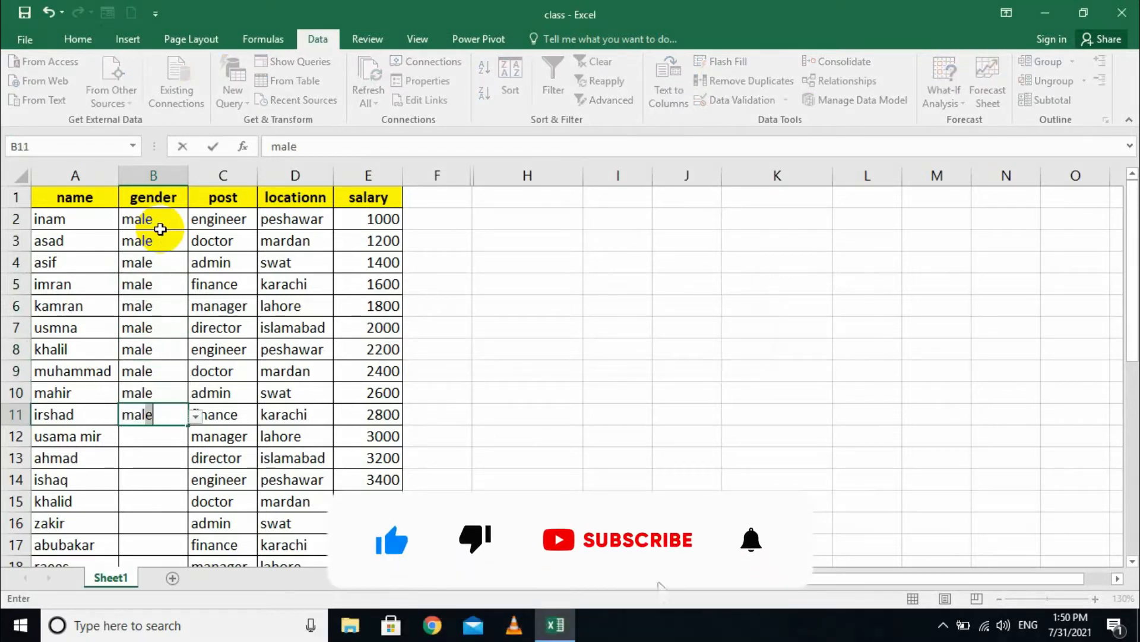
{"action": "key", "text": "Return"}
{"action": "type", "text": "male"}
{"action": "key", "text": "Return"}
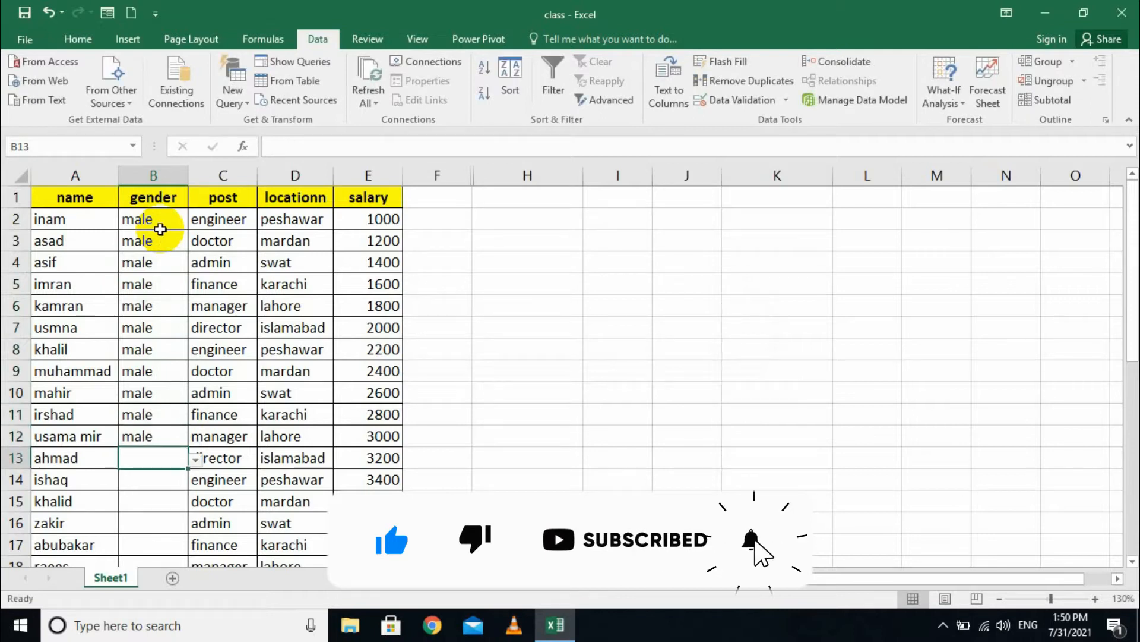
{"action": "type", "text": "m"}
{"action": "key", "text": "Return"}
{"action": "type", "text": "m"}
{"action": "key", "text": "Return"}
{"action": "type", "text": "m"}
{"action": "key", "text": "Return"}
{"action": "key", "text": "m"}
{"action": "key", "text": "Return"}
{"action": "type", "text": "m"}
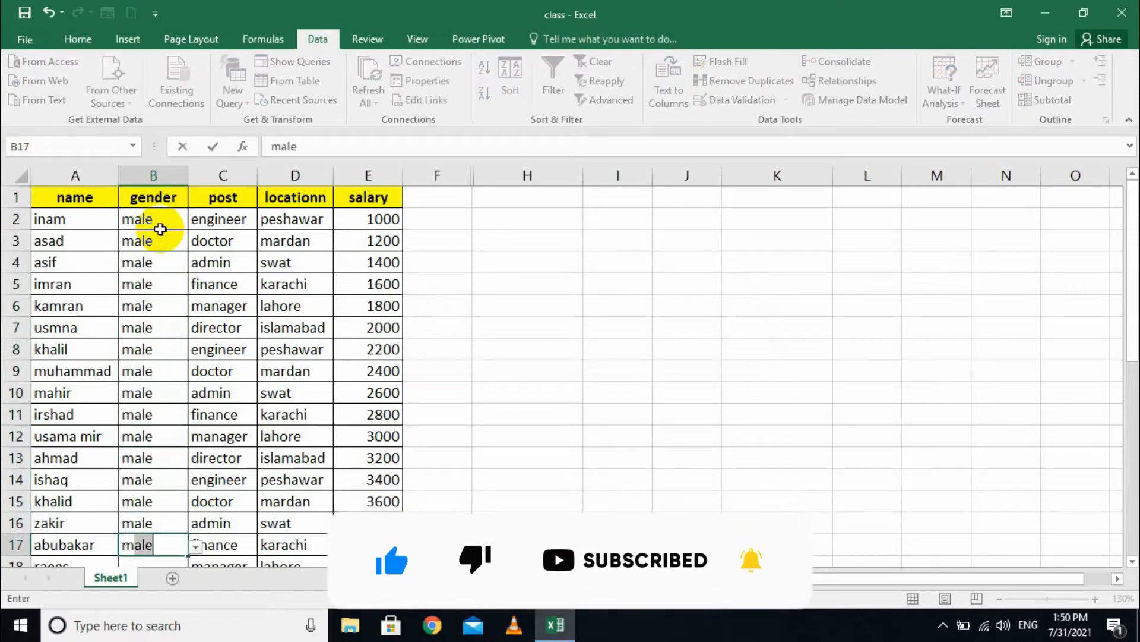
{"action": "key", "text": "Return"}
{"action": "type", "text": "m"}
{"action": "key", "text": "Return"}
{"action": "type", "text": "m"}
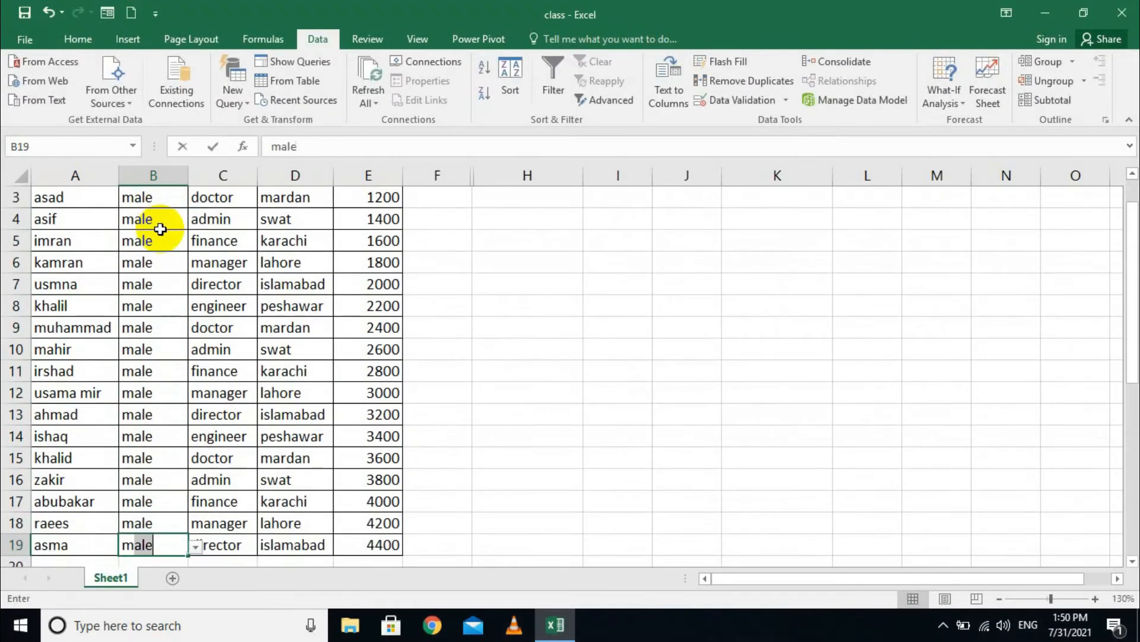
{"action": "key", "text": "BackSpace"}
{"action": "key", "text": "BackSpace"}
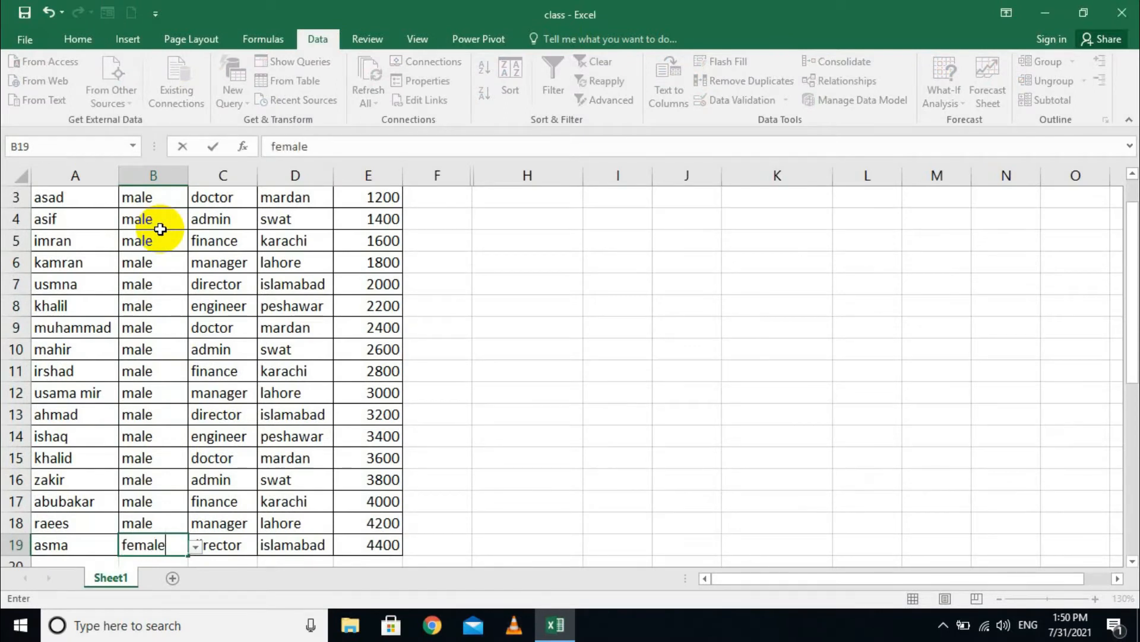
{"action": "key", "text": "Return"}
- Select the salary cells E2 through E19
{"action": "scroll", "coordinate": [161, 229], "scroll_direction": "up", "scroll_amount": 1}
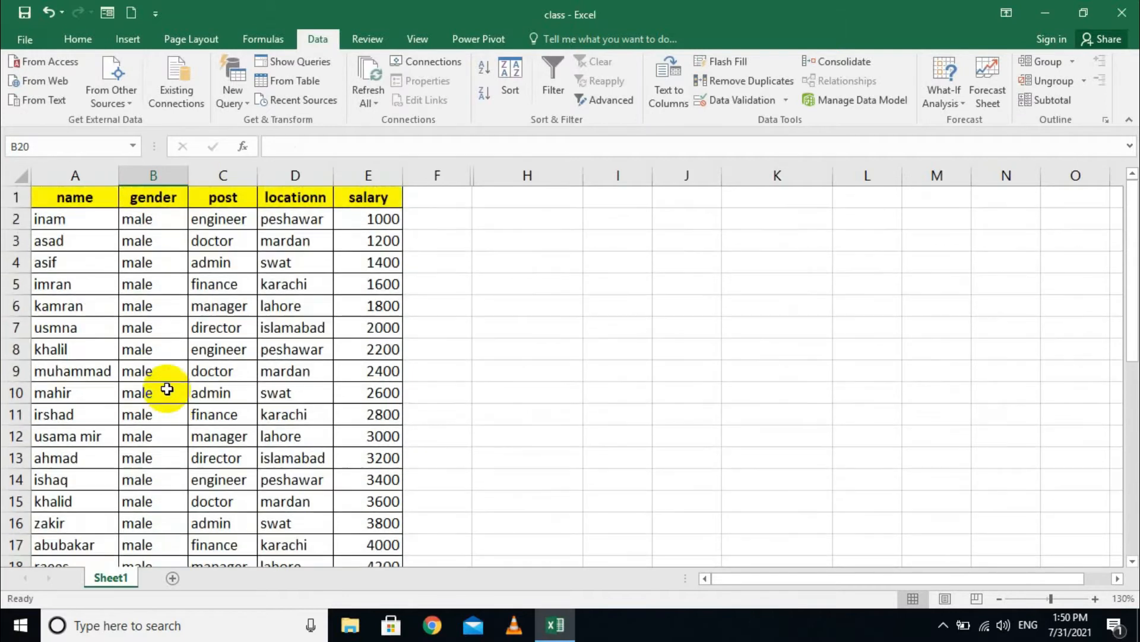
{"action": "left_click_drag", "start_coordinate": [369, 221], "coordinate": [367, 561]}
{"action": "scroll", "coordinate": [374, 523], "scroll_direction": "down", "scroll_amount": 1}
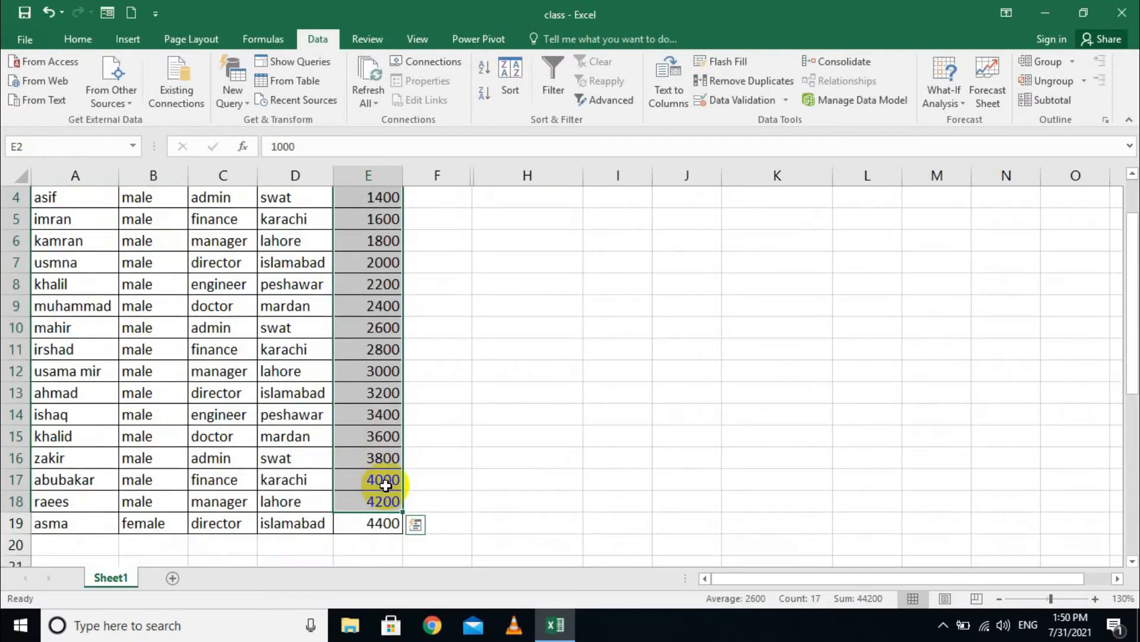
{"action": "double_click", "coordinate": [369, 522]}
{"action": "left_click", "coordinate": [440, 303]}
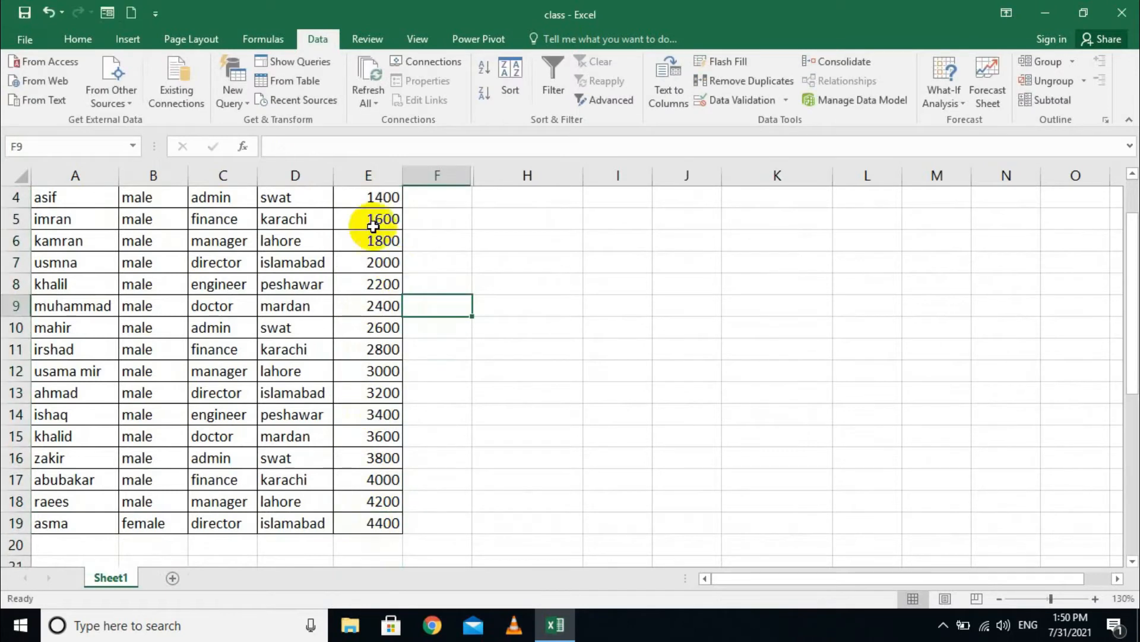
{"action": "scroll", "coordinate": [428, 285], "scroll_direction": "up", "scroll_amount": 1}
{"action": "left_click", "coordinate": [366, 224]}
{"action": "left_click_drag", "start_coordinate": [364, 233], "coordinate": [356, 522]}
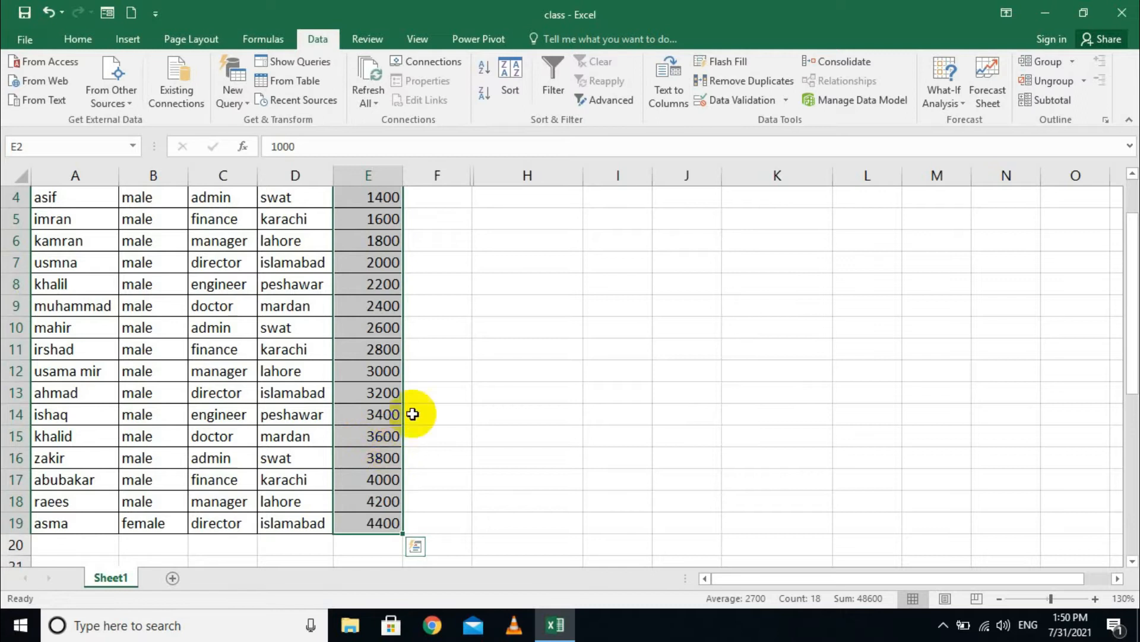
- Clear all validation from E2:E19 and delete their values
{"action": "left_click", "coordinate": [786, 99]}
{"action": "left_click", "coordinate": [785, 113]}
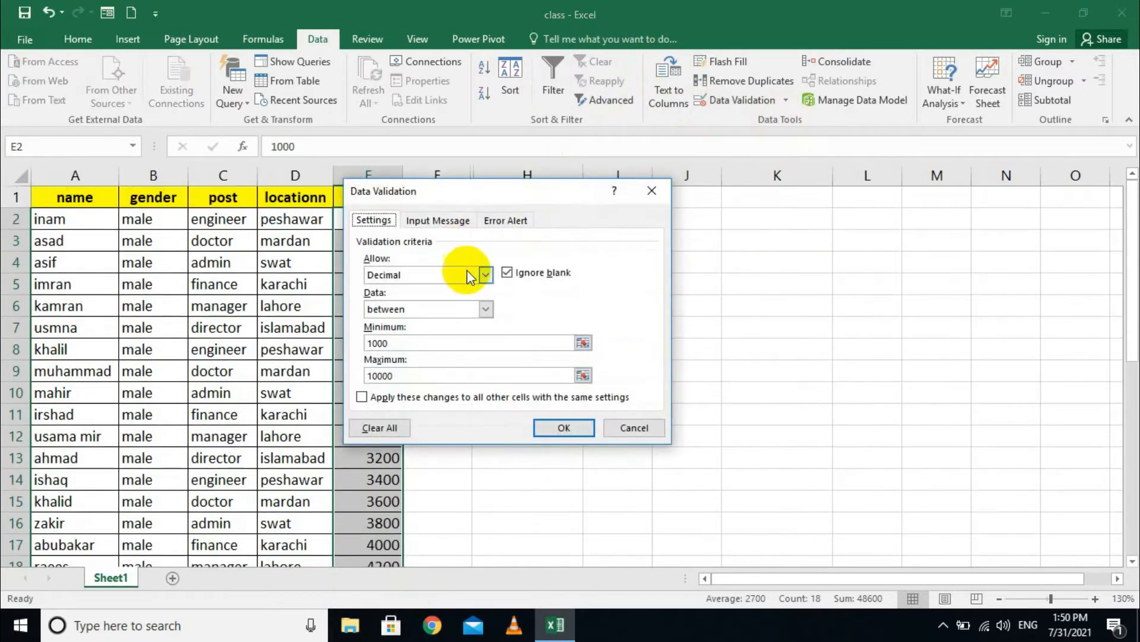
{"action": "left_click", "coordinate": [389, 428]}
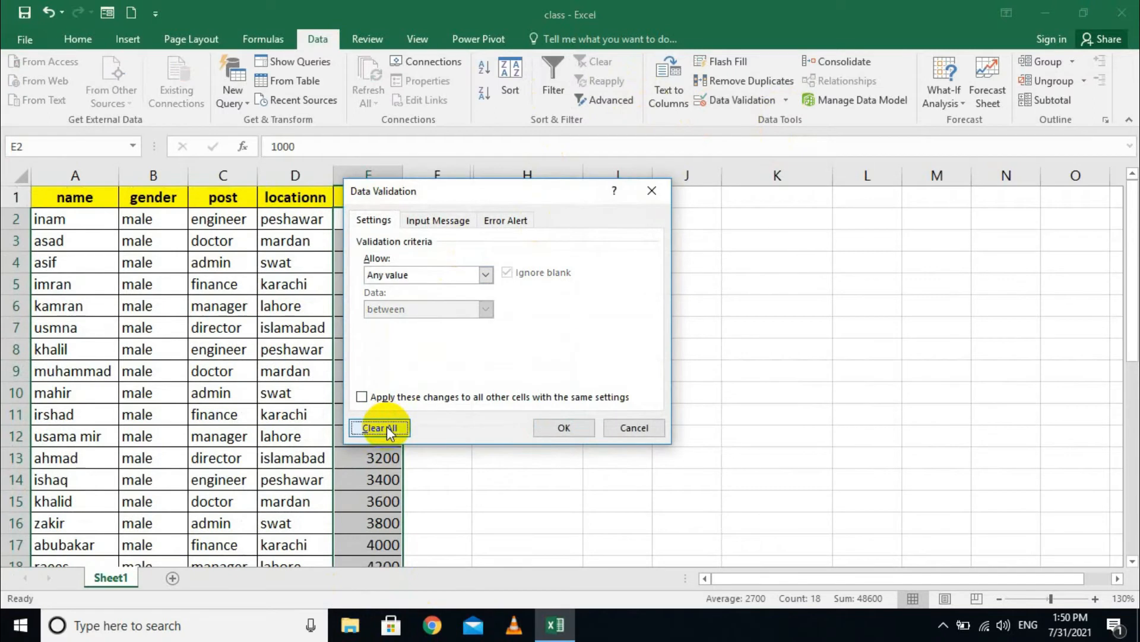
{"action": "left_click", "coordinate": [558, 428]}
{"action": "key", "text": "Delete"}
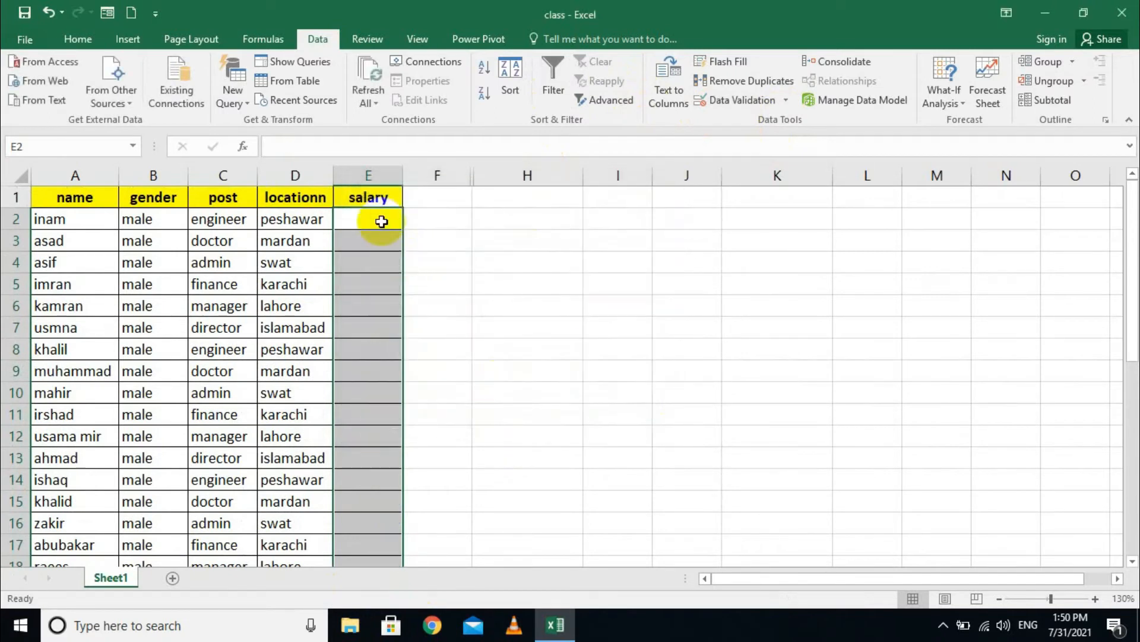
- Set Whole number validation between 1000 and 10000 on the salary cells
{"action": "left_click", "coordinate": [786, 101]}
{"action": "left_click", "coordinate": [756, 120]}
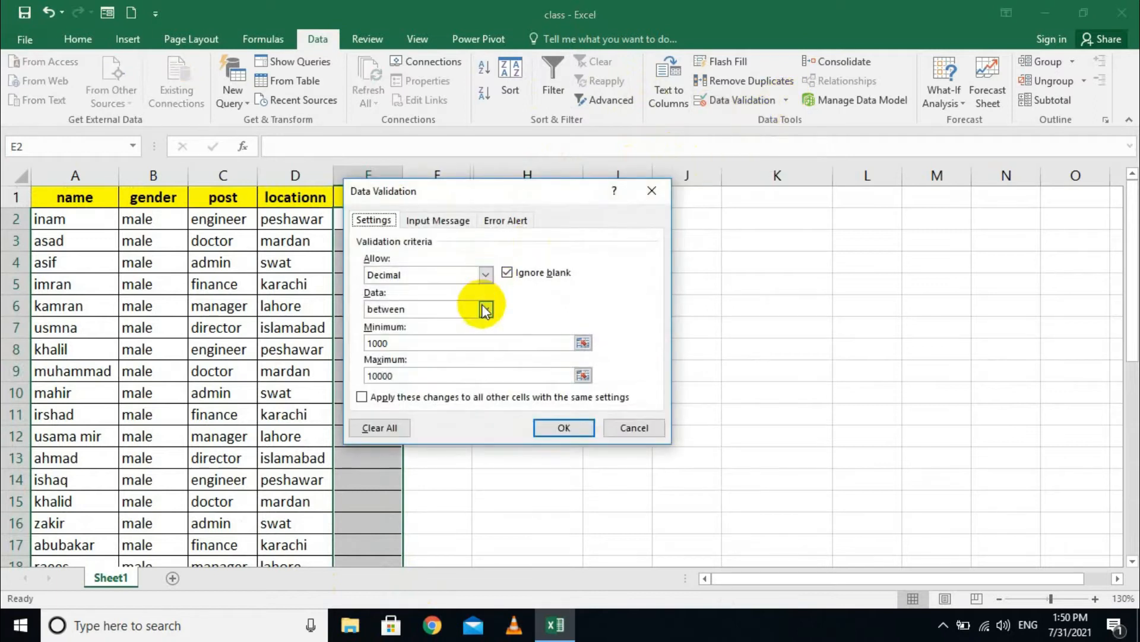
{"action": "left_click", "coordinate": [486, 274]}
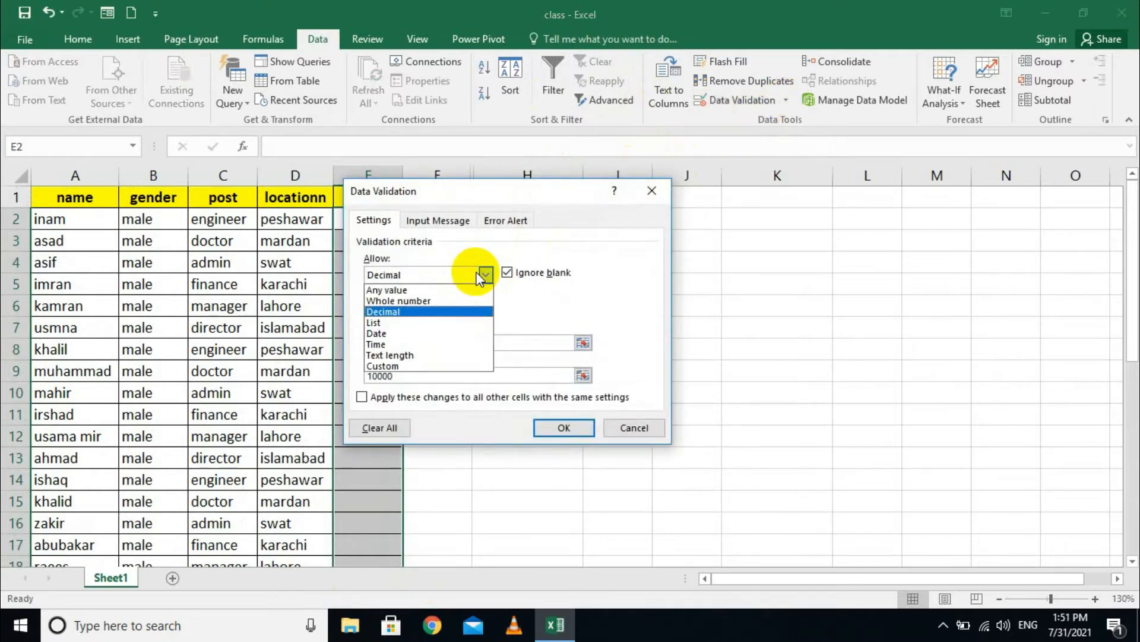
{"action": "left_click", "coordinate": [434, 300]}
{"action": "left_click_drag", "start_coordinate": [401, 343], "coordinate": [358, 338]}
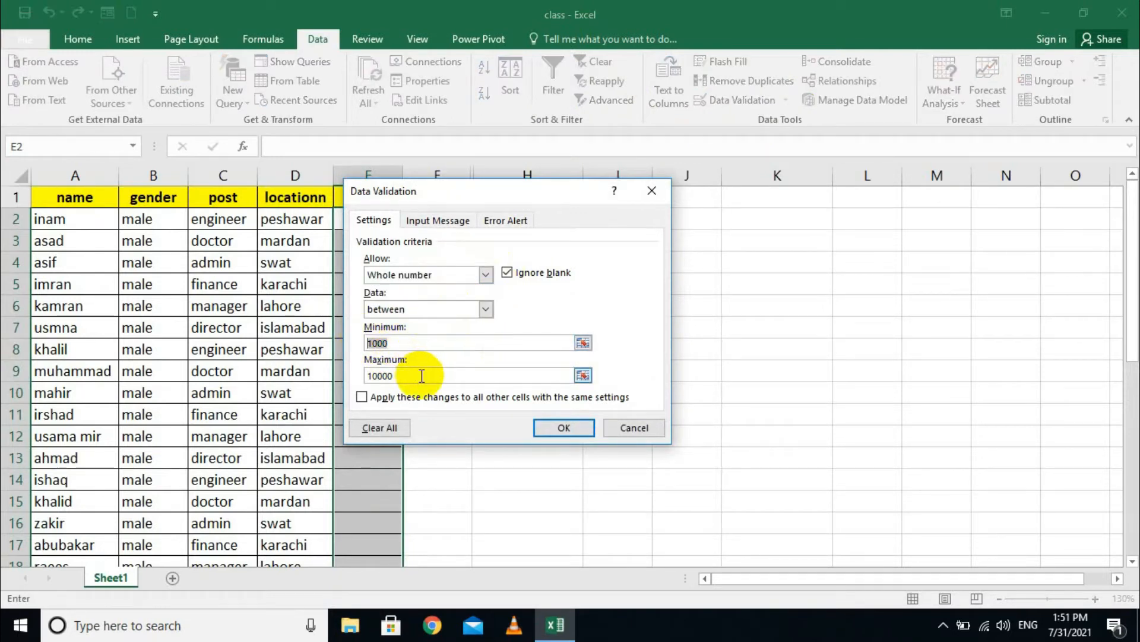
{"action": "left_click_drag", "start_coordinate": [410, 375], "coordinate": [315, 380]}
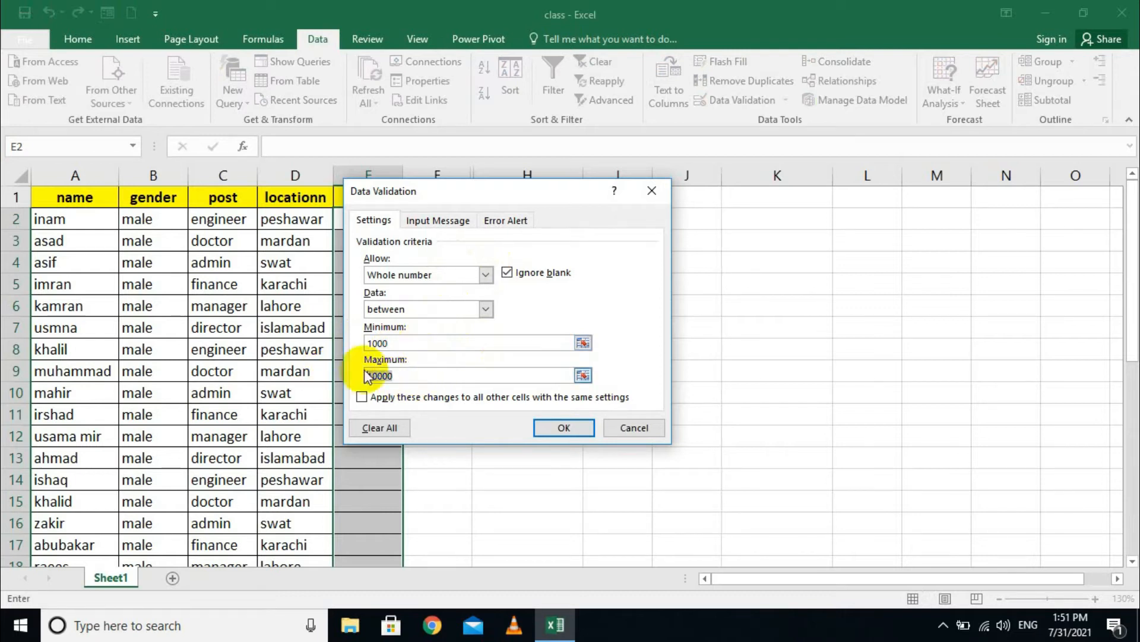
{"action": "left_click", "coordinate": [419, 309]}
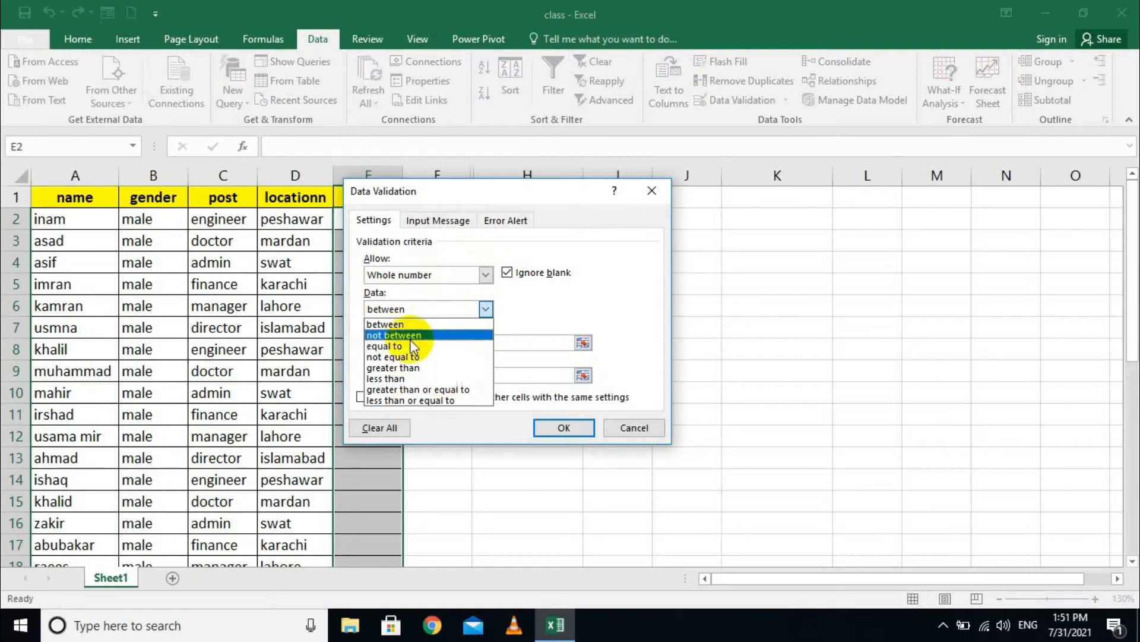
{"action": "left_click", "coordinate": [383, 322]}
{"action": "double_click", "coordinate": [400, 376]}
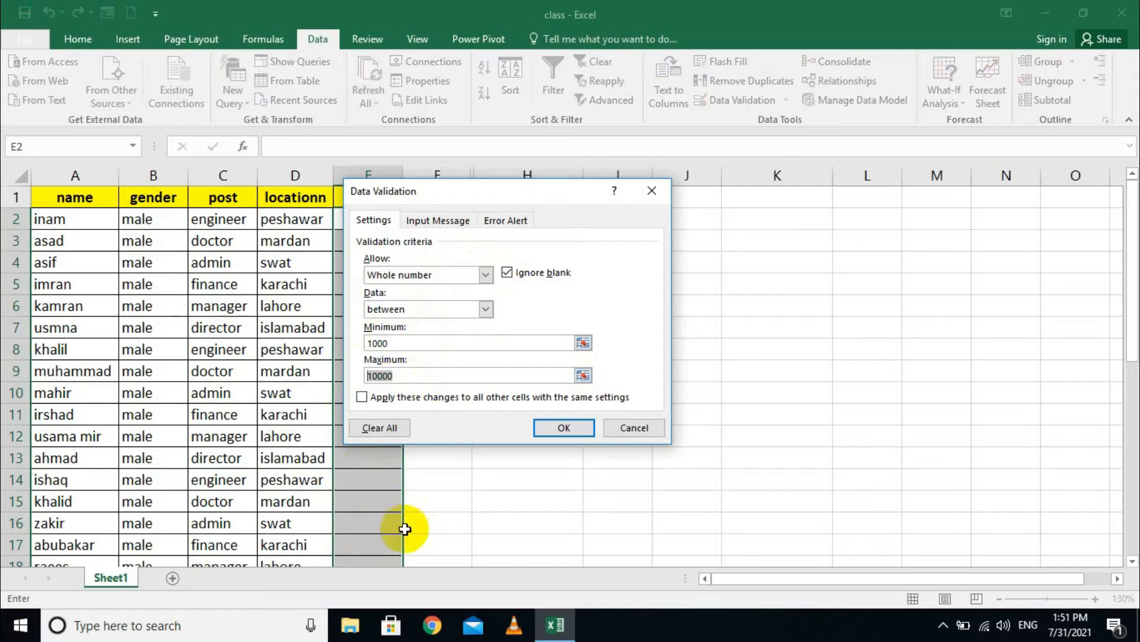
{"action": "left_click", "coordinate": [563, 429]}
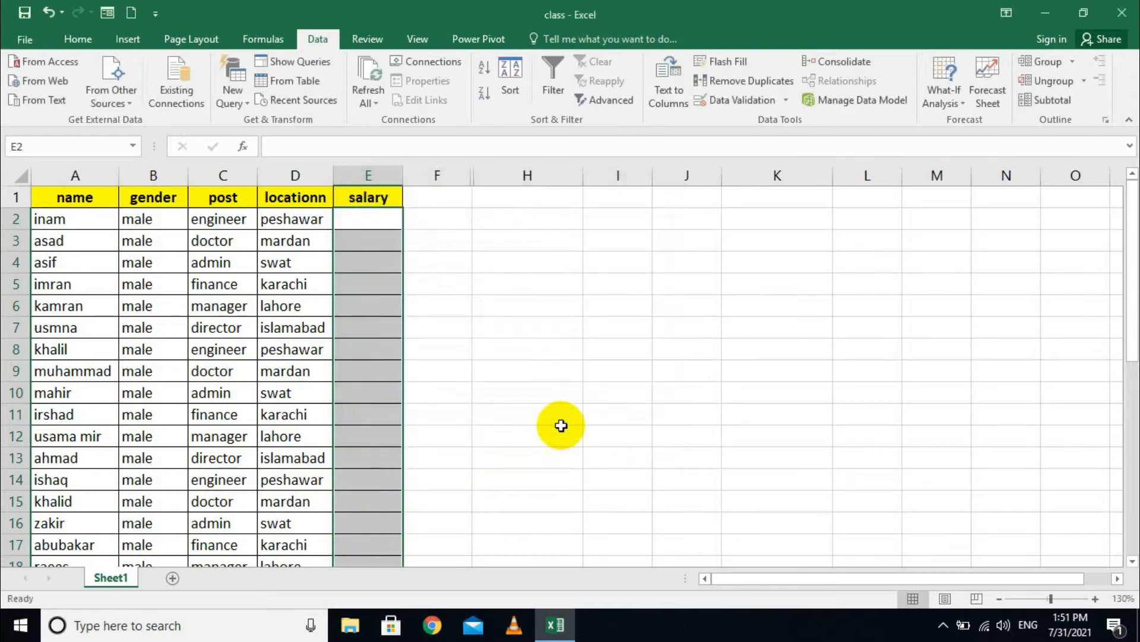
- Enter 1000 in E2, and 10000 in E3 after 500 is rejected
{"action": "left_click", "coordinate": [363, 224]}
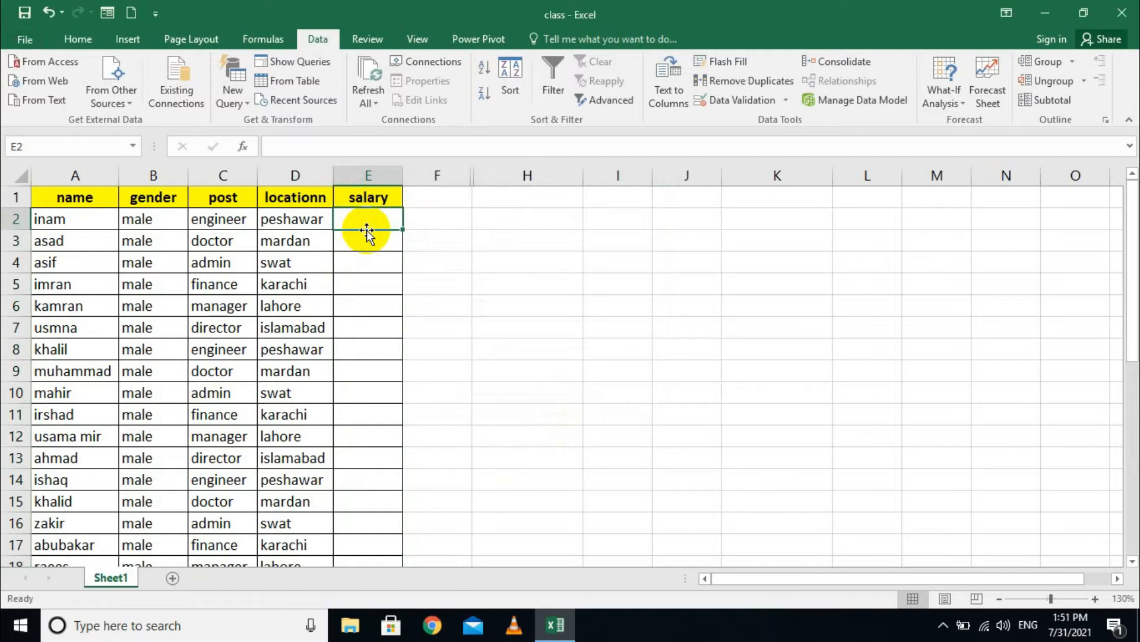
{"action": "type", "text": "1000"}
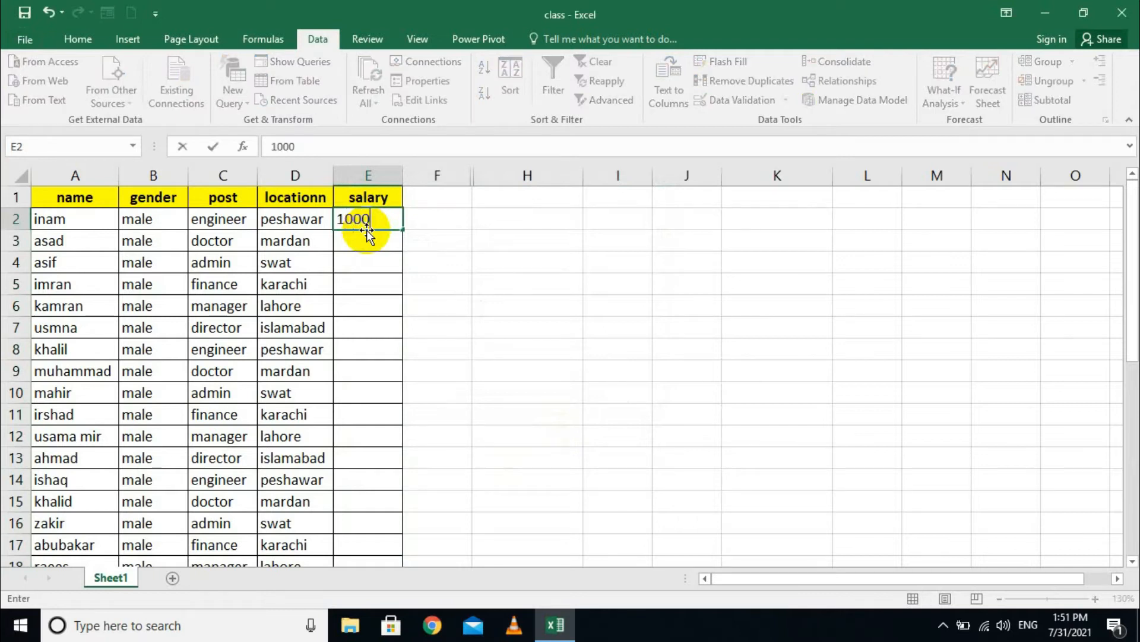
{"action": "key", "text": "Return"}
{"action": "type", "text": "500"}
{"action": "key", "text": "Return"}
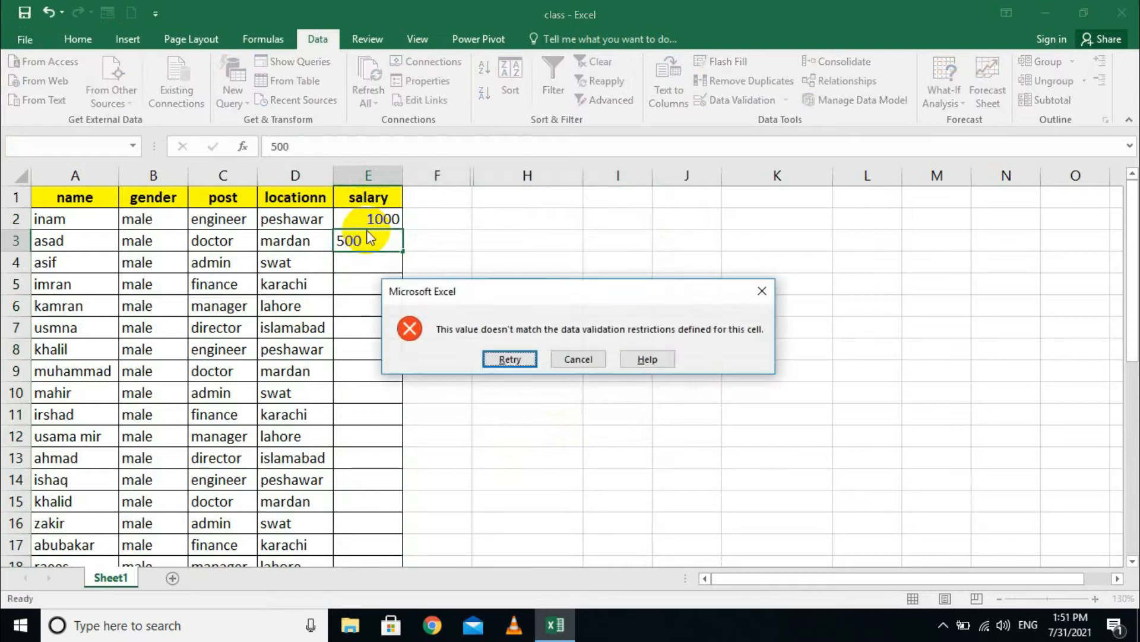
{"action": "key", "text": "Return"}
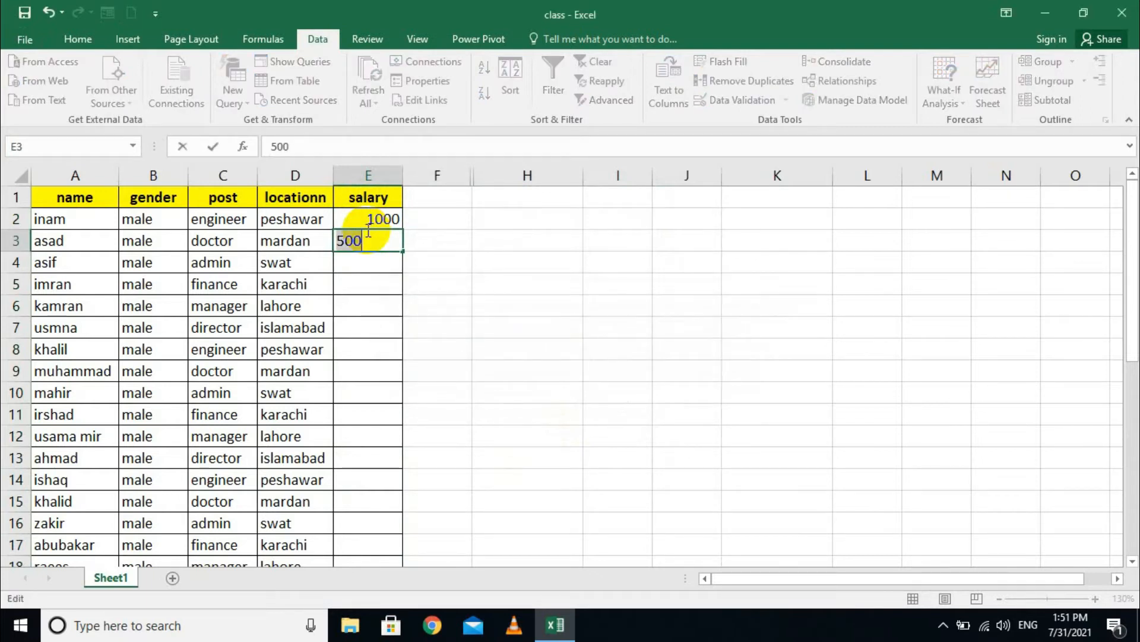
{"action": "key", "text": "Return"}
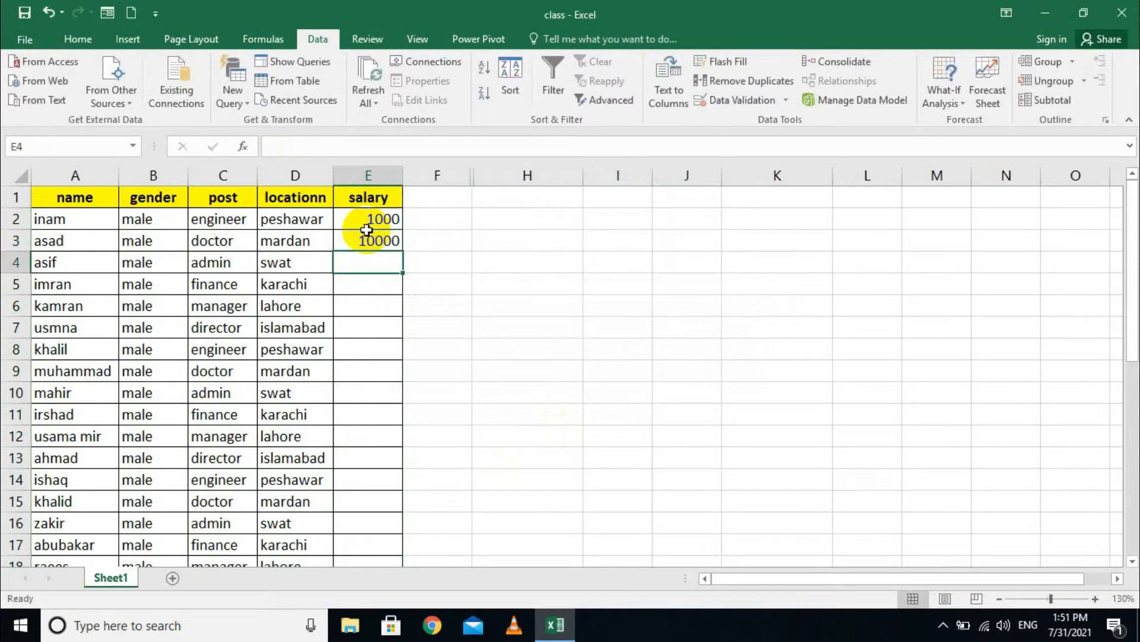
- Try 11000 in E4 and cancel it after the validation error
{"action": "type", "text": "1"}
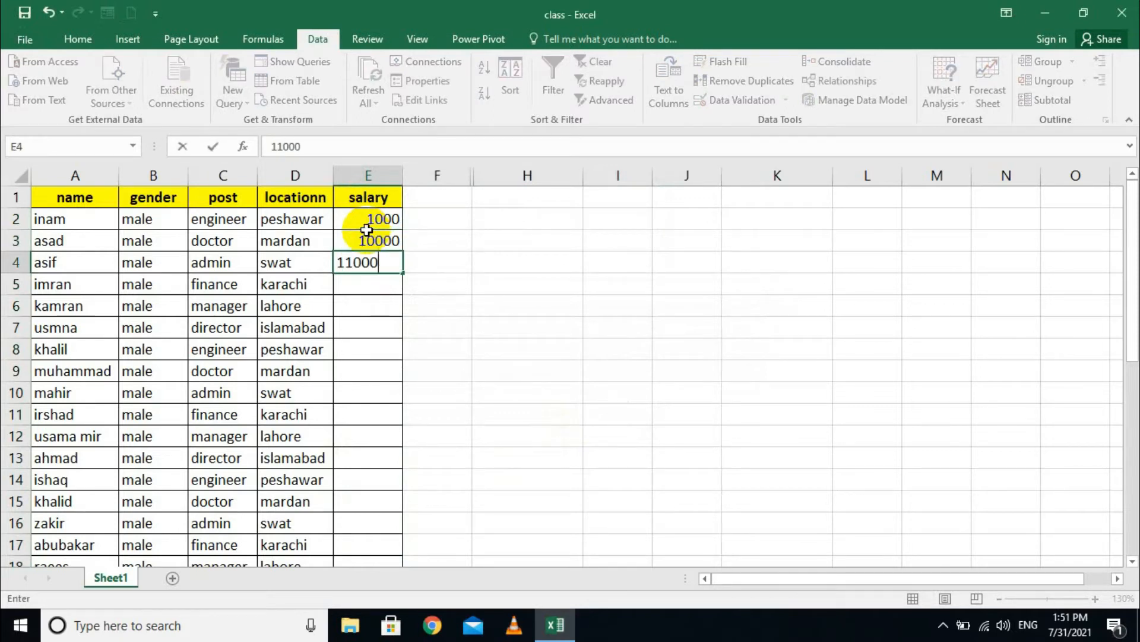
{"action": "type", "text": "1000"}
{"action": "key", "text": "Return"}
{"action": "key", "text": "Return"}
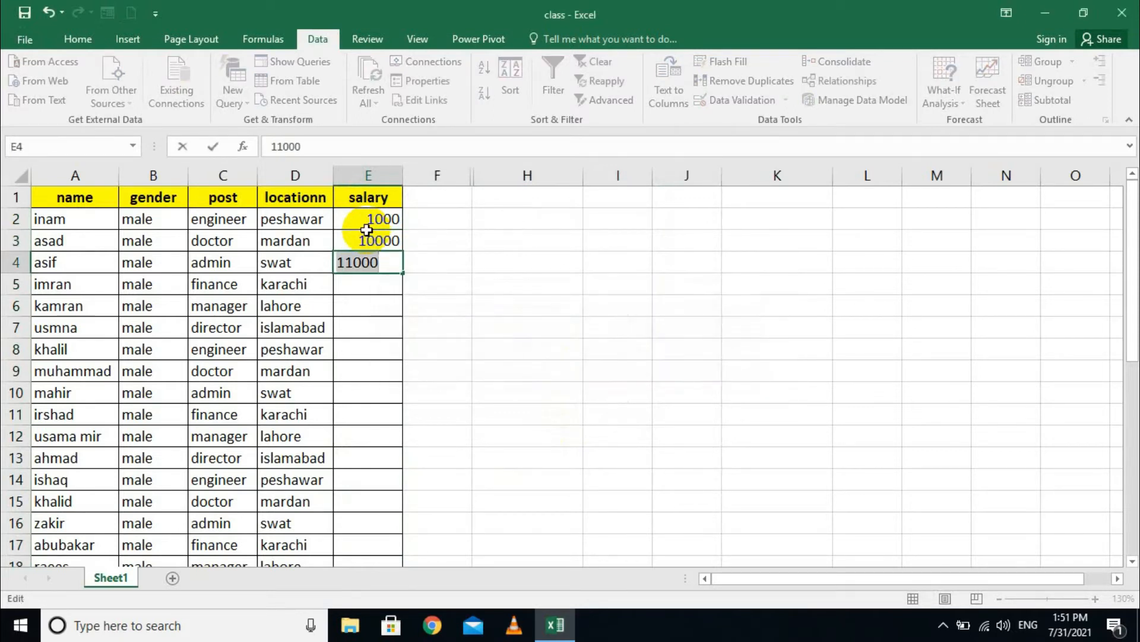
{"action": "key", "text": "Return"}
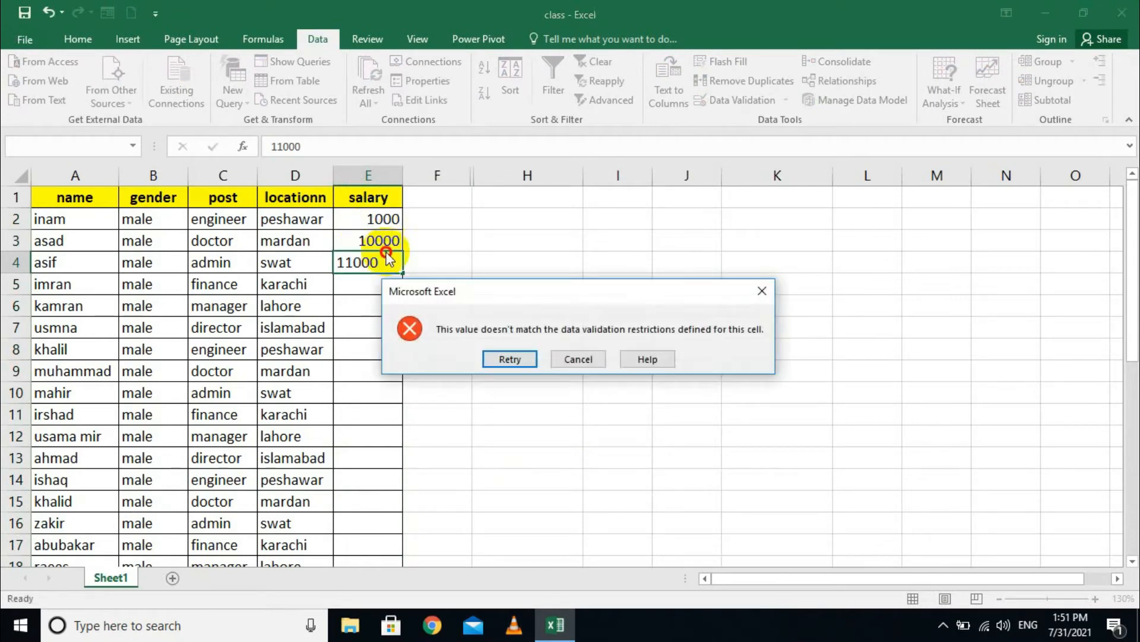
{"action": "key", "text": "Escape"}
- Delete the test salaries in E2:E3 and reselect E2:E19
{"action": "left_click_drag", "start_coordinate": [377, 220], "coordinate": [376, 244]}
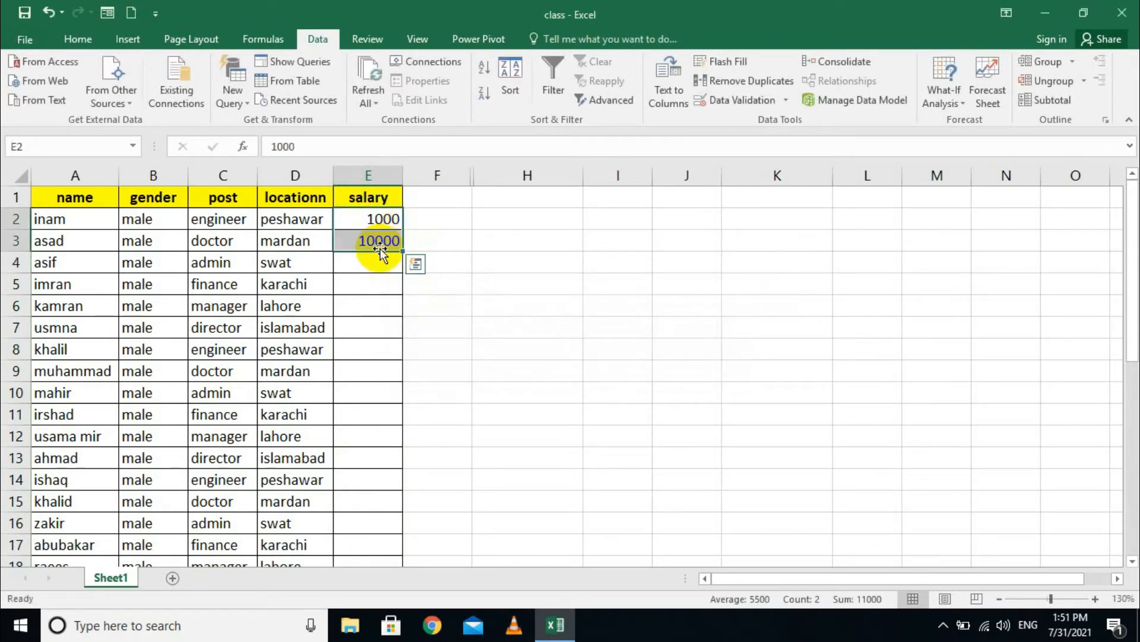
{"action": "key", "text": "Delete"}
{"action": "left_click", "coordinate": [477, 255]}
{"action": "left_click_drag", "start_coordinate": [349, 226], "coordinate": [374, 517]}
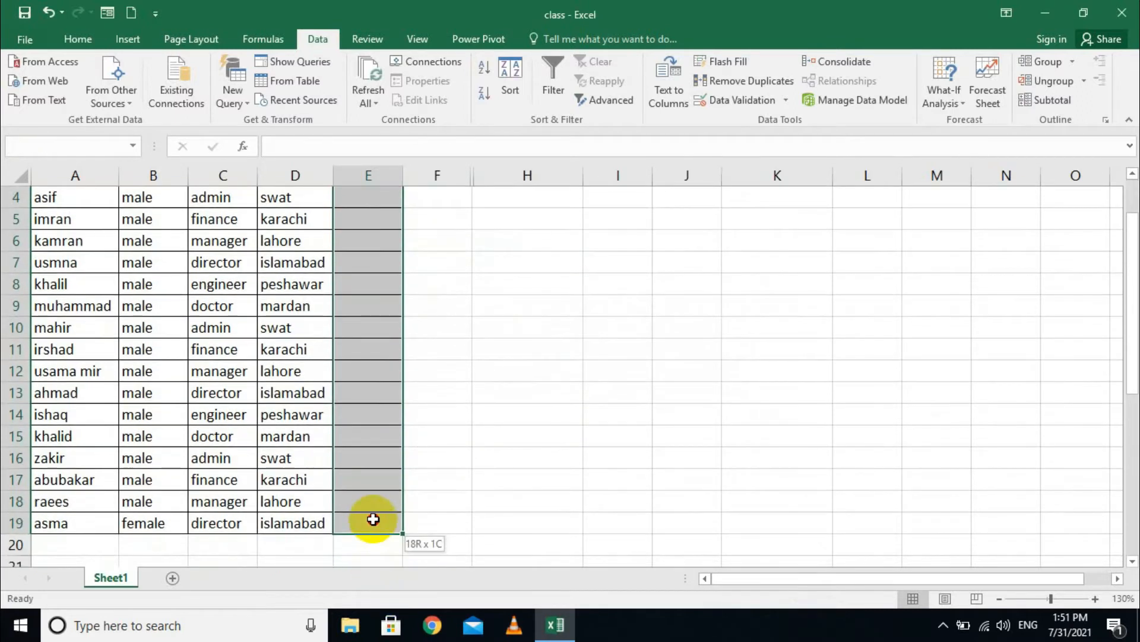
- Set the salary validation to Whole number, less than or equal to, Maximum 1000
{"action": "left_click", "coordinate": [786, 102]}
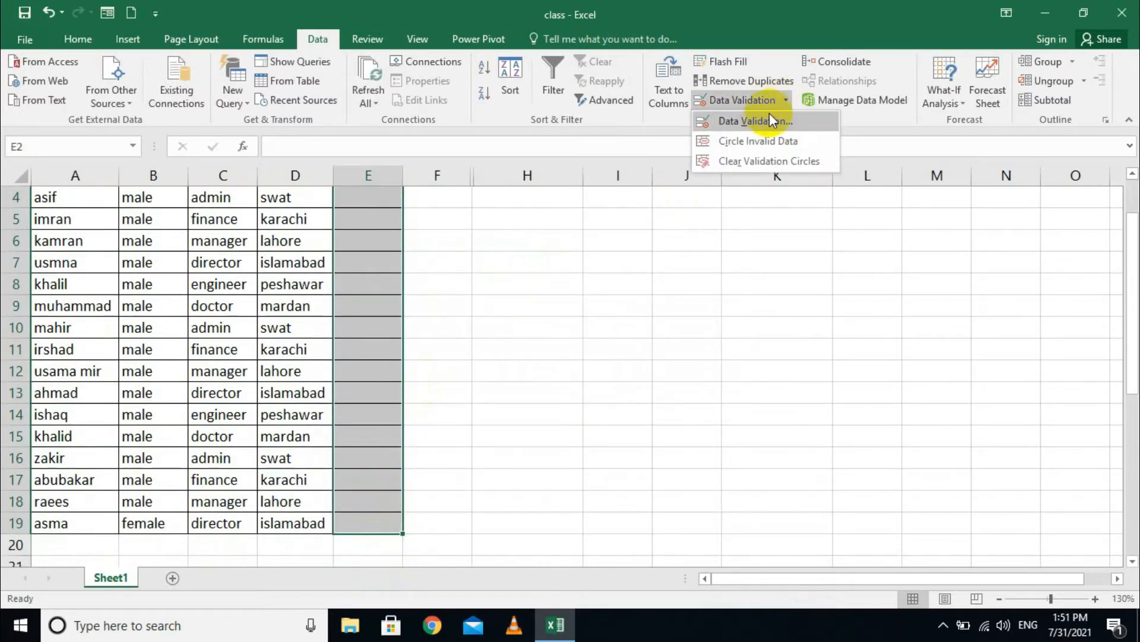
{"action": "left_click", "coordinate": [765, 118]}
{"action": "left_click", "coordinate": [485, 275]}
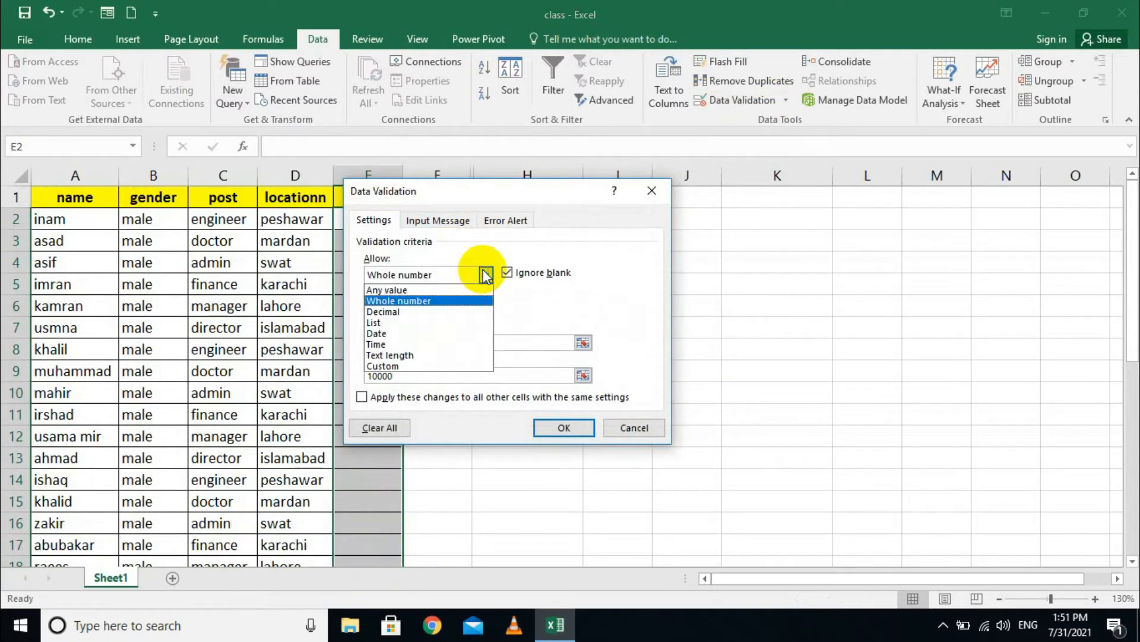
{"action": "left_click", "coordinate": [453, 300]}
{"action": "left_click", "coordinate": [421, 307]}
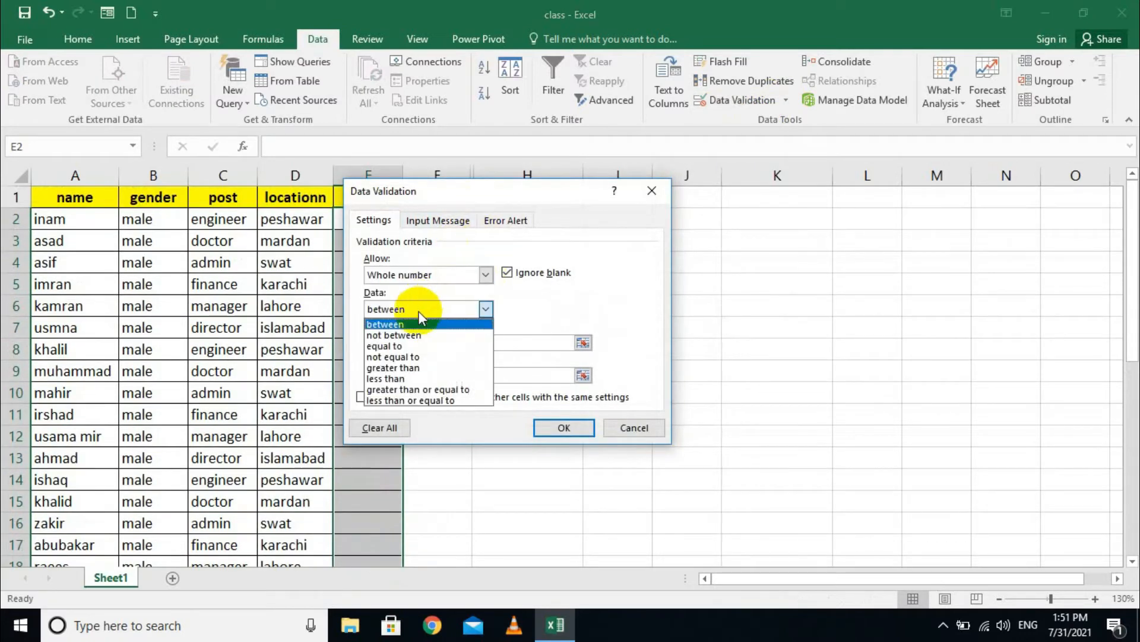
{"action": "left_click_drag", "start_coordinate": [429, 331], "coordinate": [486, 472]}
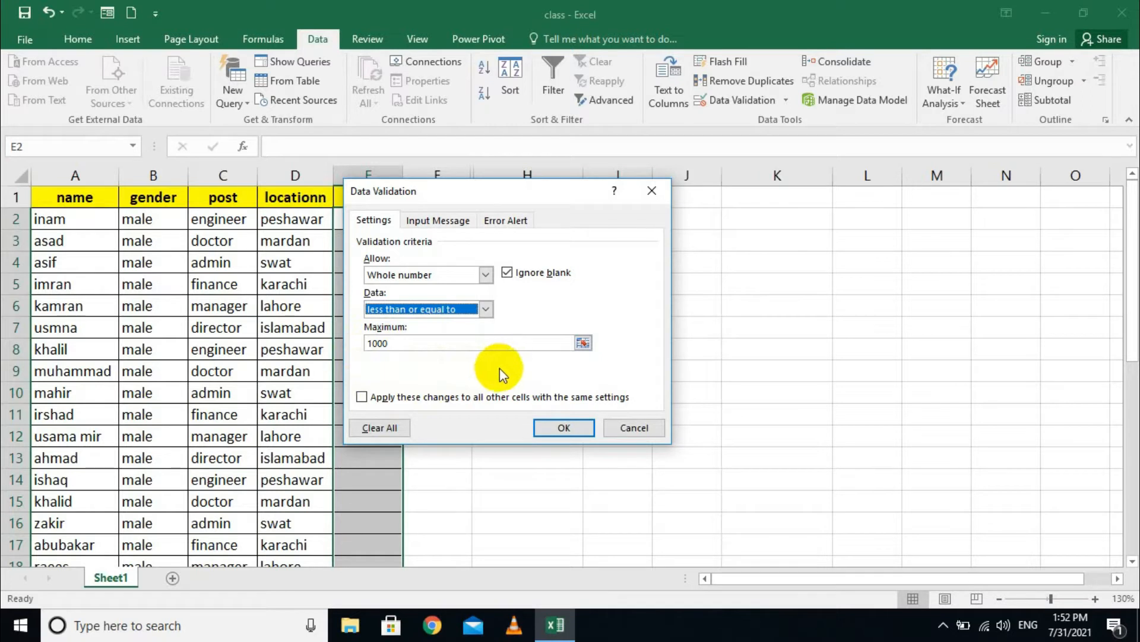
- Apply the rule, then change it to whole numbers not between 1000 and 10000
{"action": "left_click", "coordinate": [556, 426]}
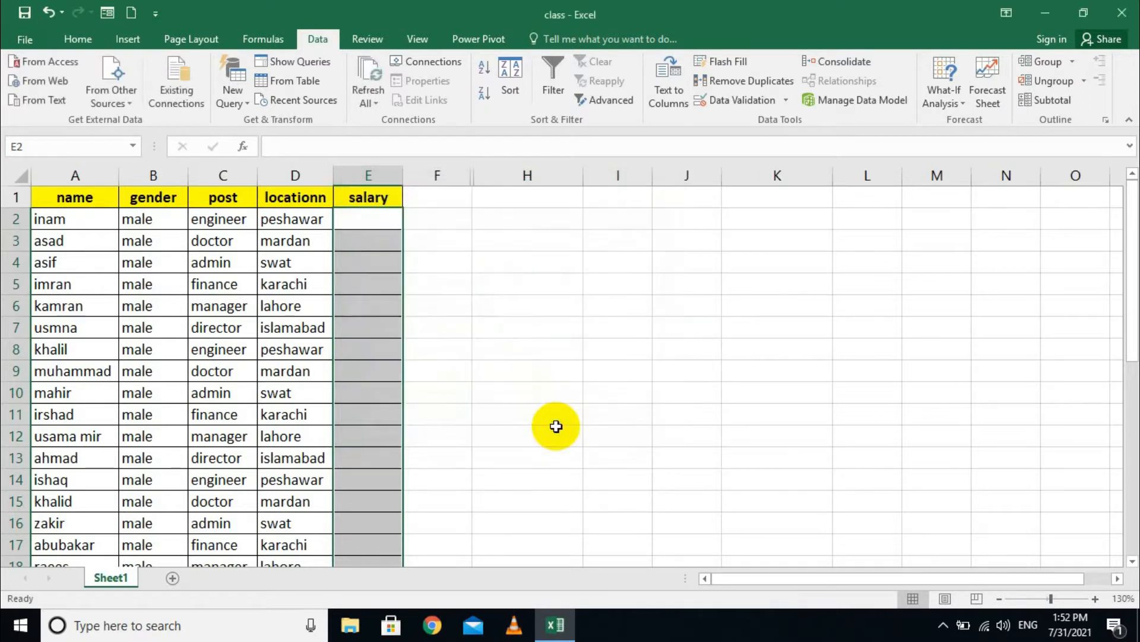
{"action": "left_click", "coordinate": [786, 100]}
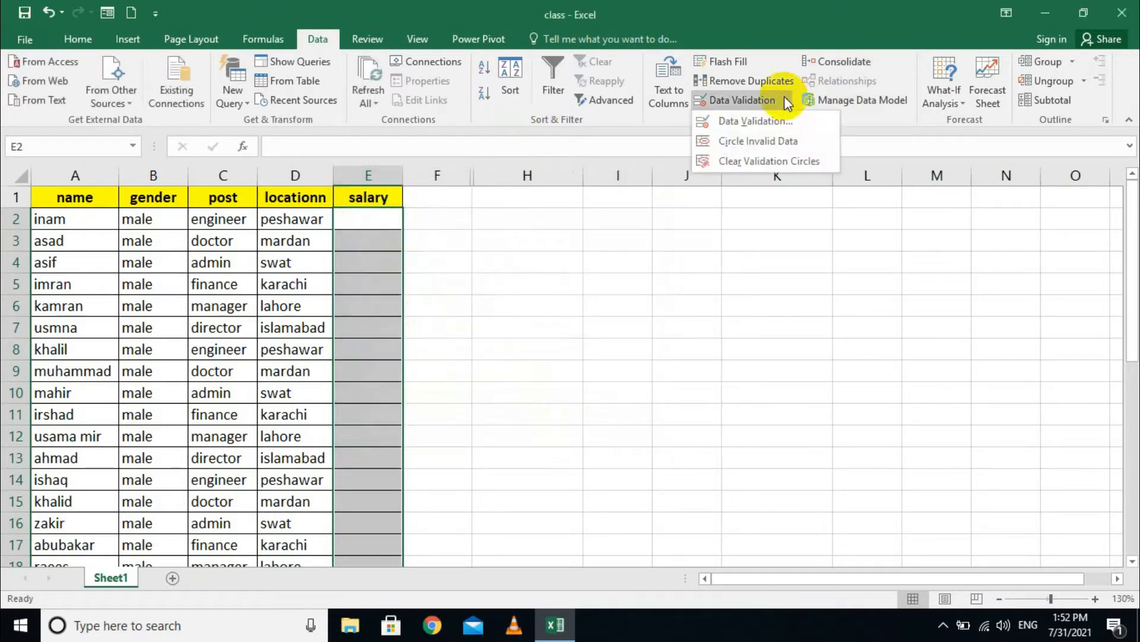
{"action": "left_click", "coordinate": [724, 123]}
{"action": "left_click", "coordinate": [462, 310]}
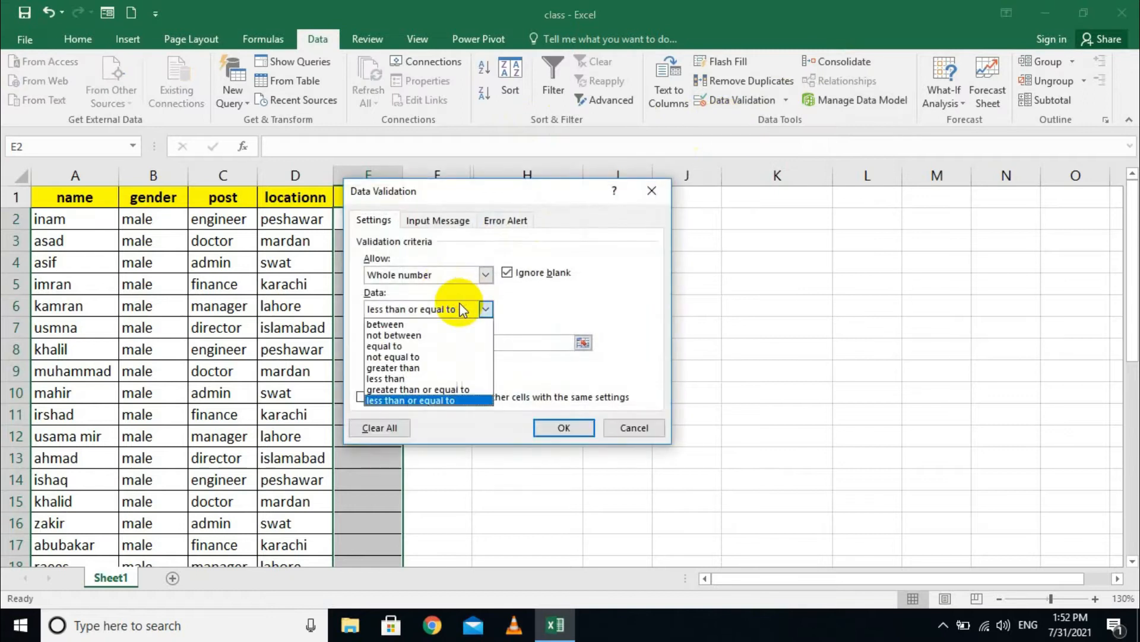
{"action": "left_click", "coordinate": [451, 335]}
{"action": "left_click", "coordinate": [564, 428]}
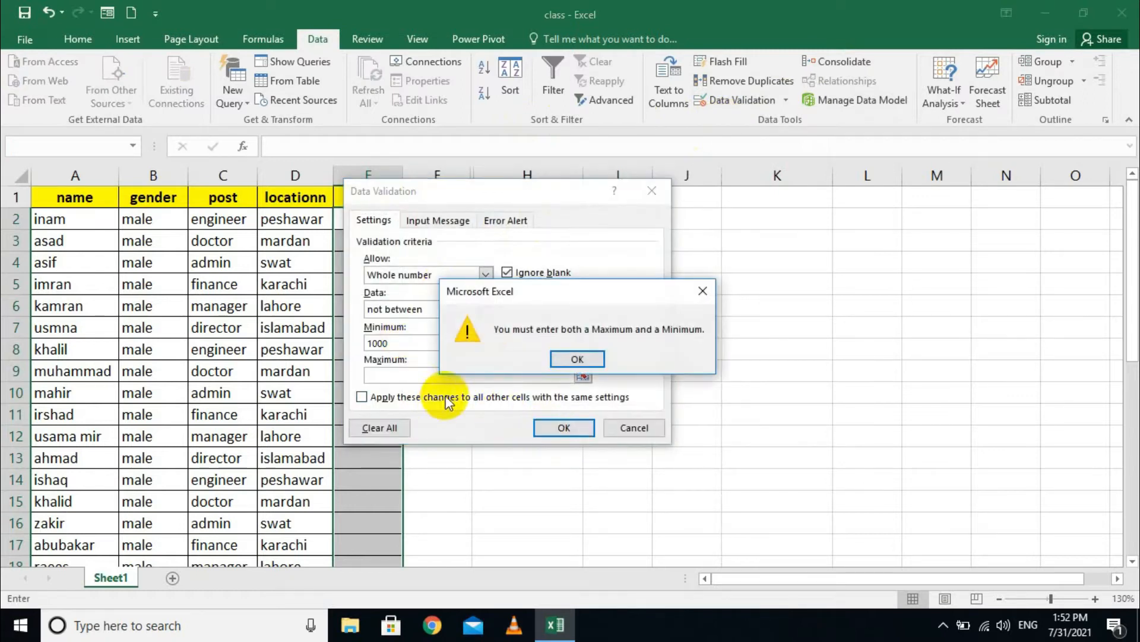
{"action": "left_click", "coordinate": [566, 359]}
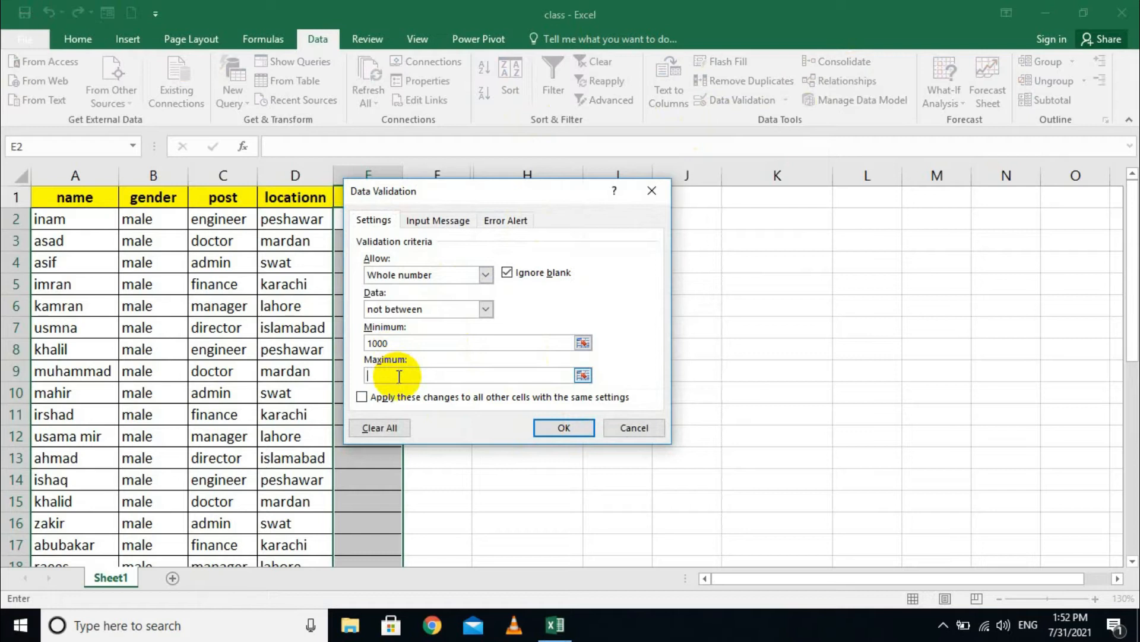
{"action": "type", "text": "10000"}
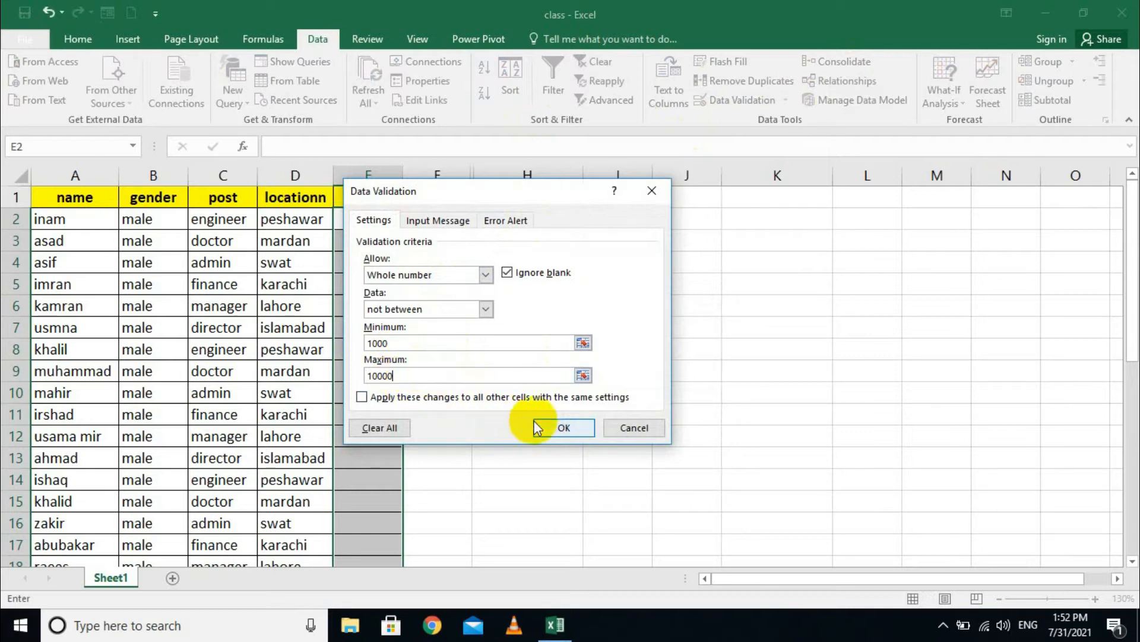
{"action": "left_click", "coordinate": [558, 427]}
- Test E2: 1000 is rejected and 500 accepted, then clear E2
{"action": "left_click", "coordinate": [352, 221]}
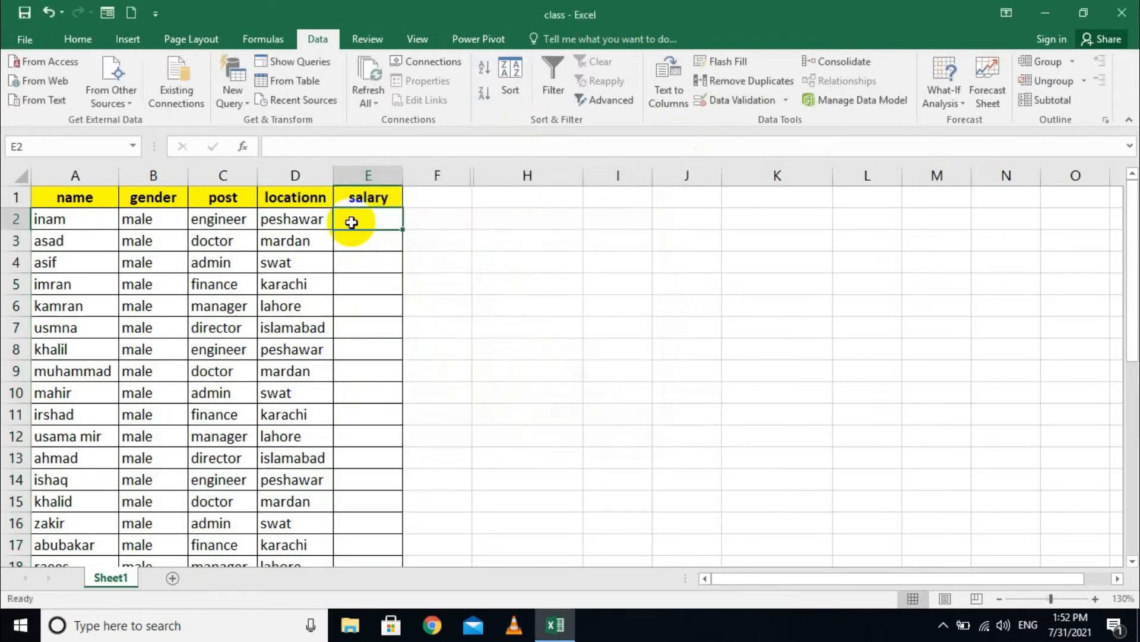
{"action": "type", "text": "1000"}
{"action": "key", "text": "Return"}
{"action": "key", "text": "Tab"}
{"action": "key", "text": "Return"}
{"action": "type", "text": "50"}
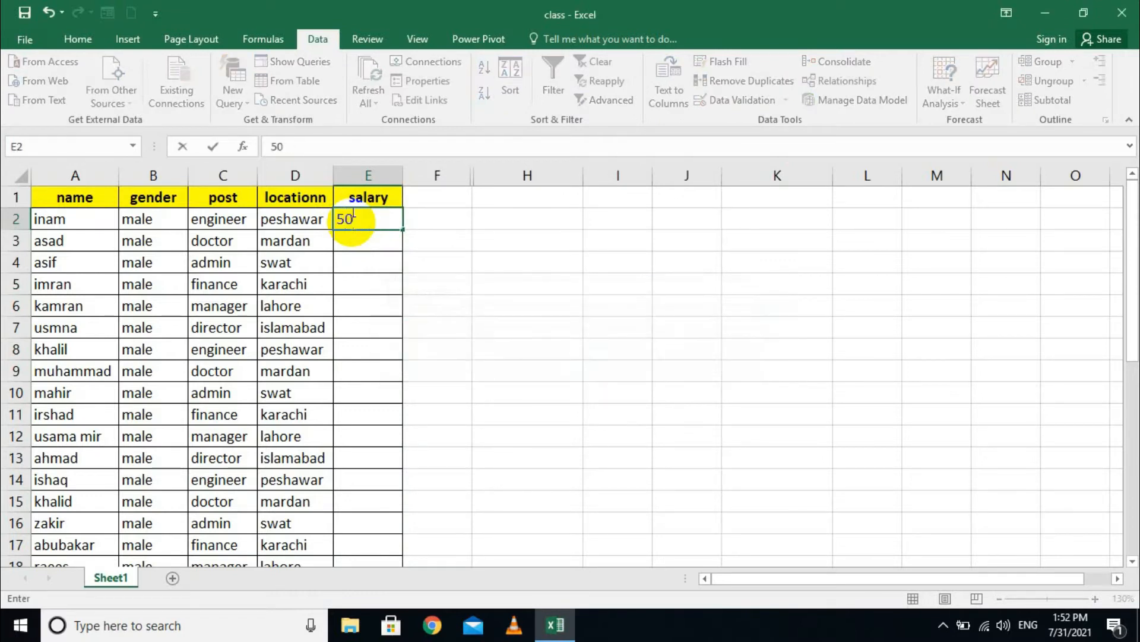
{"action": "type", "text": "0"}
{"action": "key", "text": "Return"}
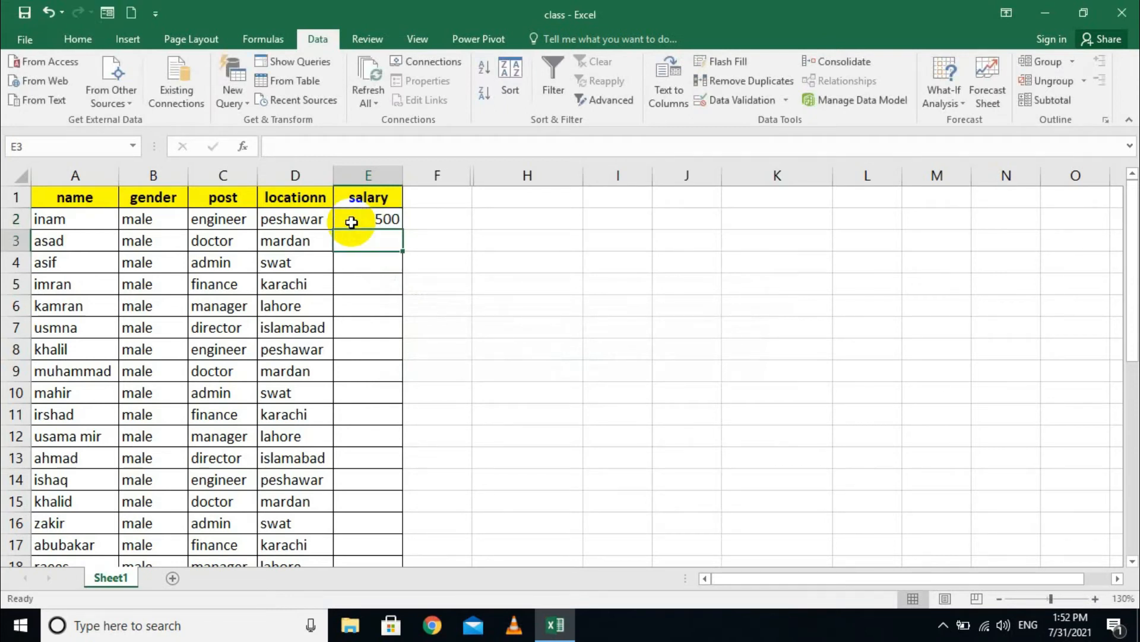
{"action": "left_click", "coordinate": [352, 222]}
{"action": "key", "text": "Delete"}
- Change the E2:E19 salary rule to whole numbers not equal to 1000
{"action": "left_click", "coordinate": [415, 247]}
{"action": "left_click_drag", "start_coordinate": [368, 220], "coordinate": [379, 522]}
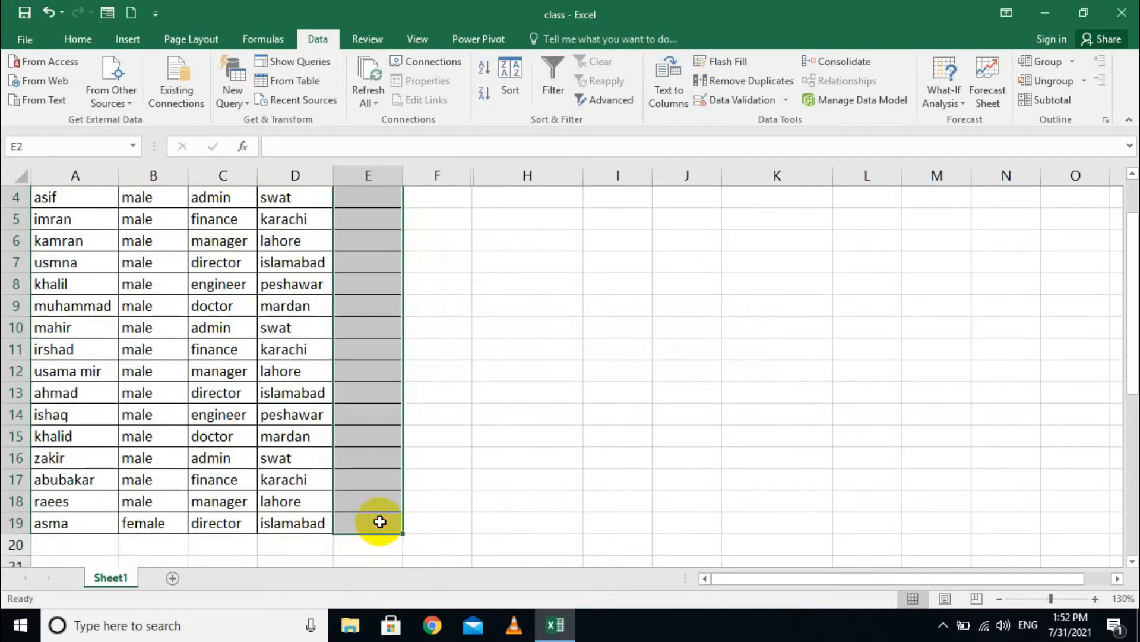
{"action": "left_click", "coordinate": [786, 100]}
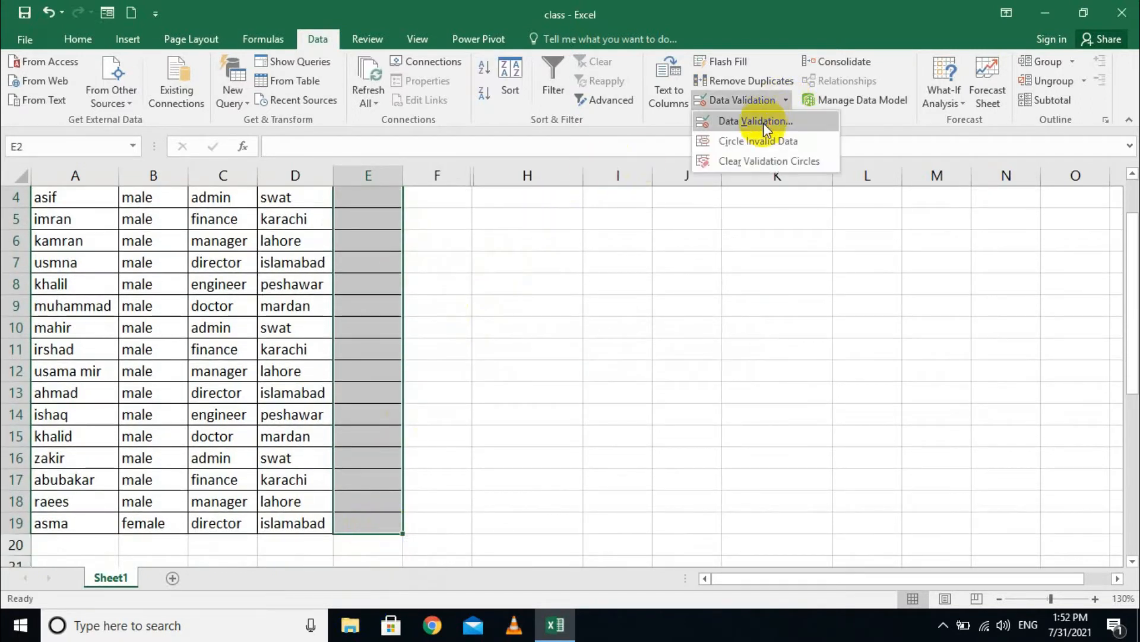
{"action": "left_click", "coordinate": [764, 123]}
{"action": "left_click", "coordinate": [485, 309]}
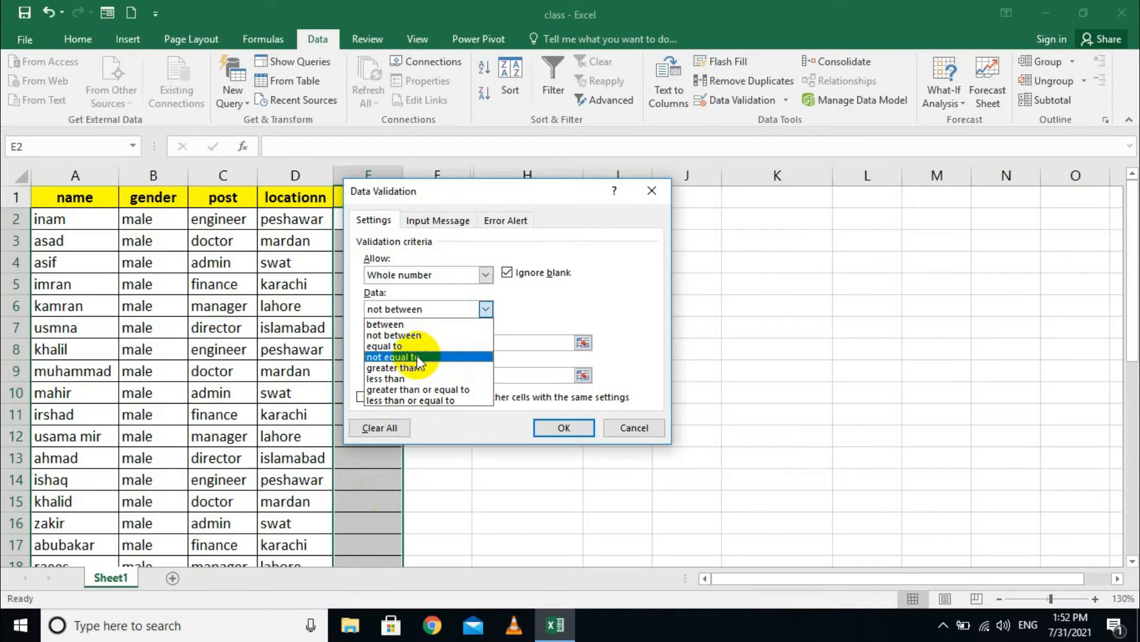
{"action": "left_click", "coordinate": [418, 357]}
{"action": "left_click", "coordinate": [409, 341]}
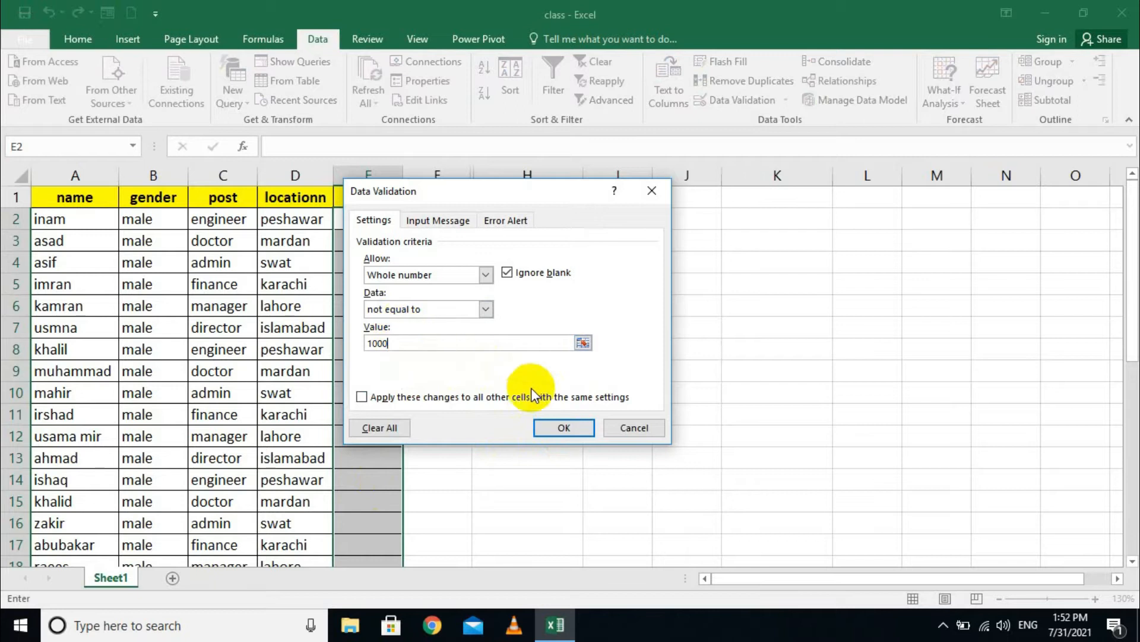
{"action": "left_click", "coordinate": [544, 427]}
{"action": "left_click", "coordinate": [363, 221]}
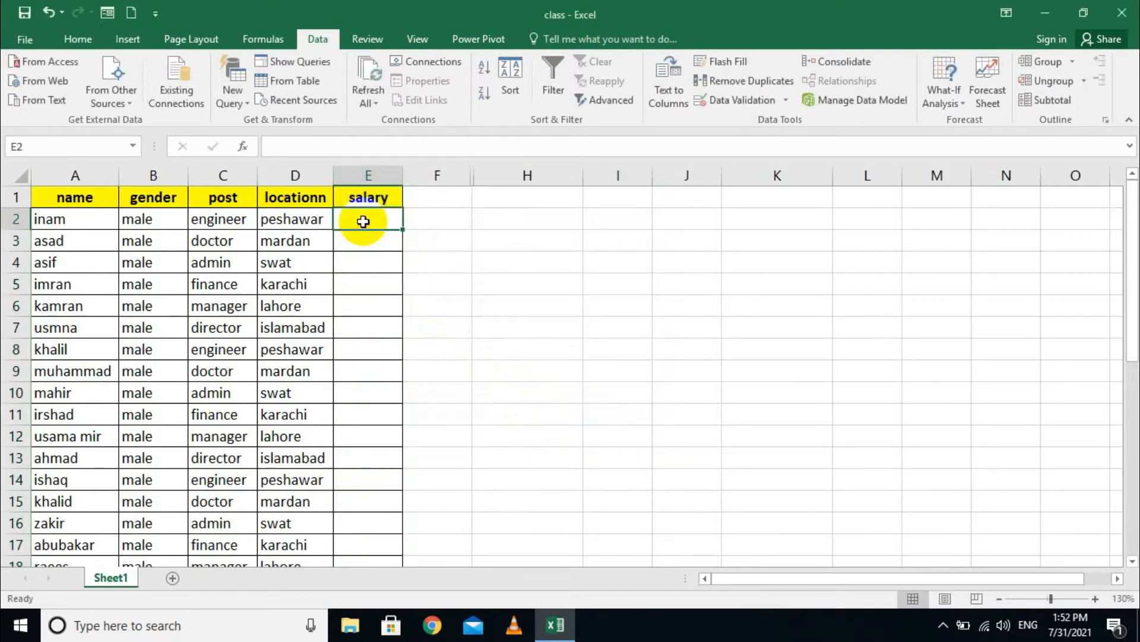
{"action": "type", "text": "1000"}
{"action": "key", "text": "Return"}
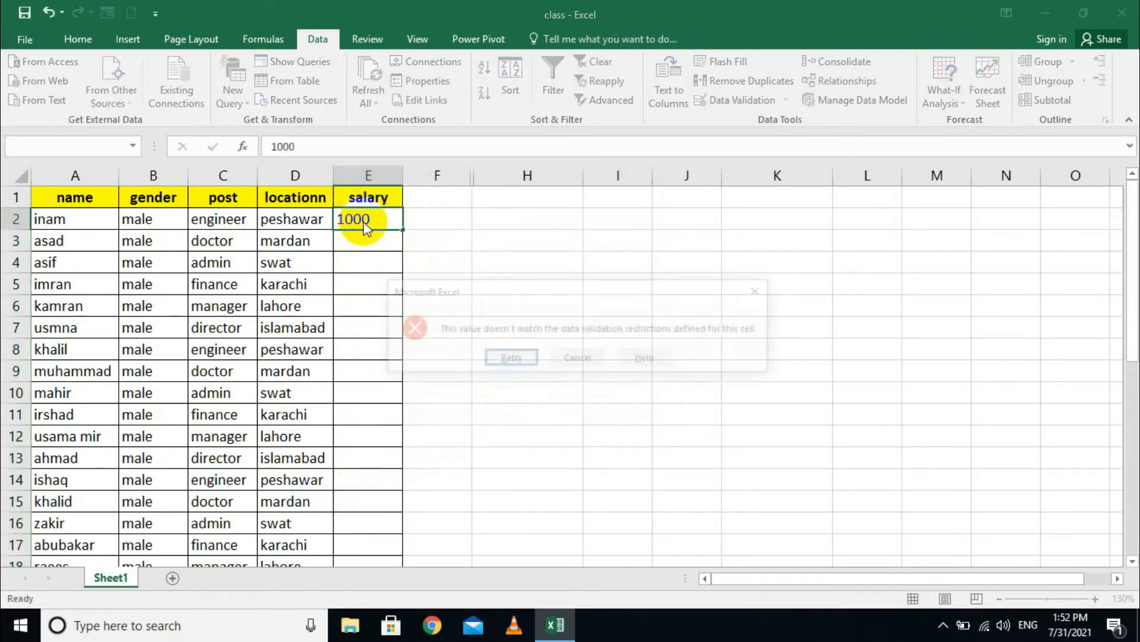
{"action": "key", "text": "Tab"}
{"action": "key", "text": "Return"}
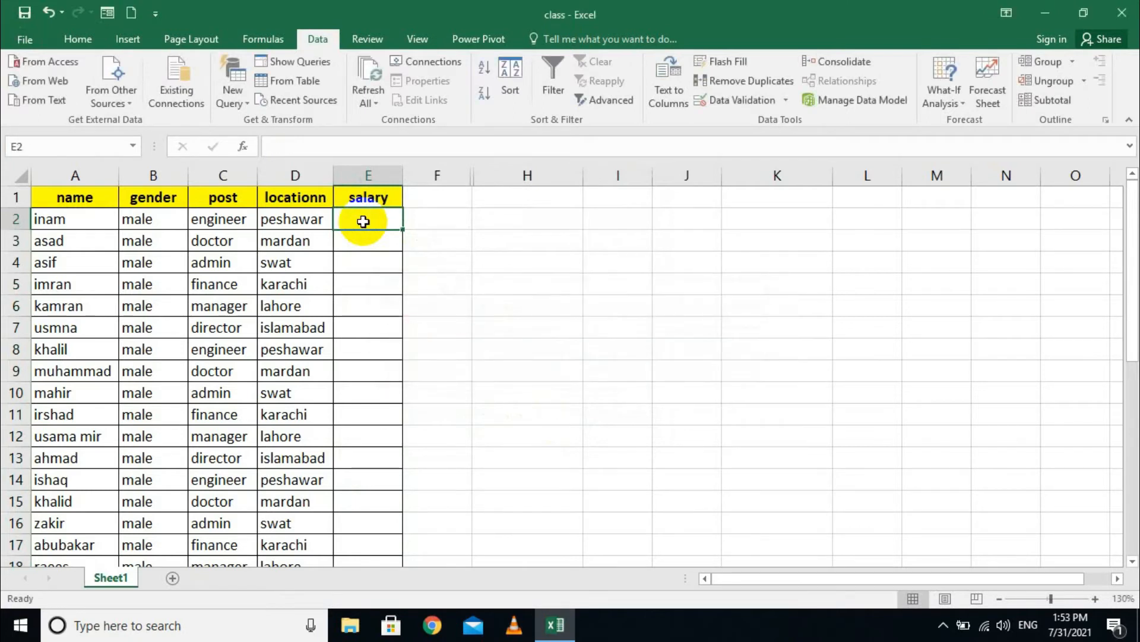
{"action": "type", "text": "100"}
{"action": "key", "text": "Return"}
{"action": "type", "text": "200"}
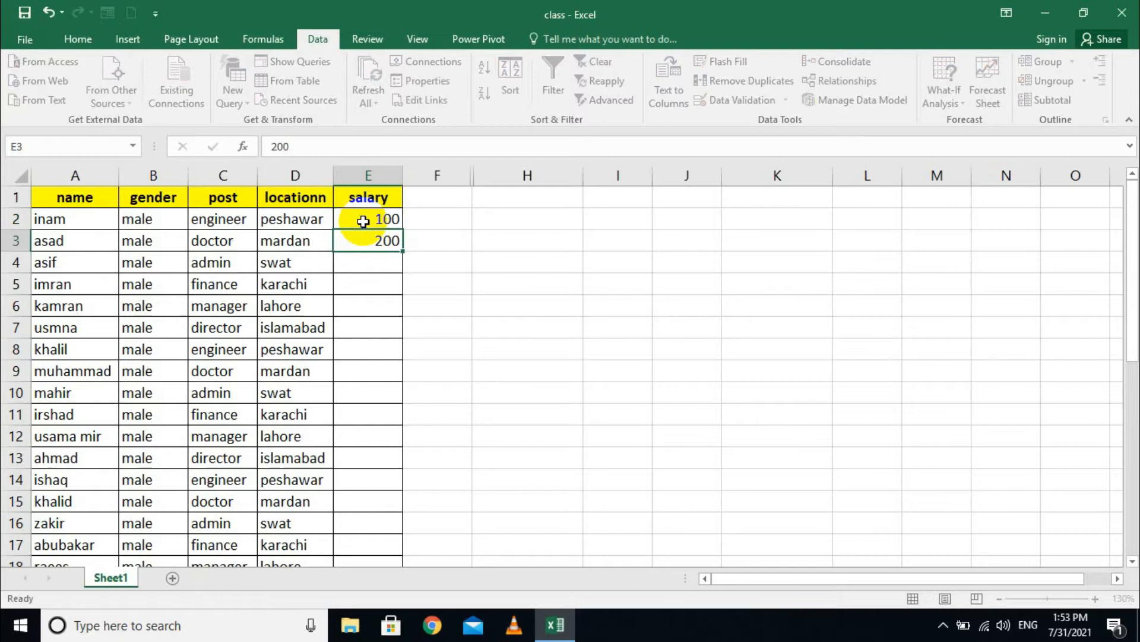
{"action": "key", "text": "Return"}
{"action": "type", "text": "1000"}
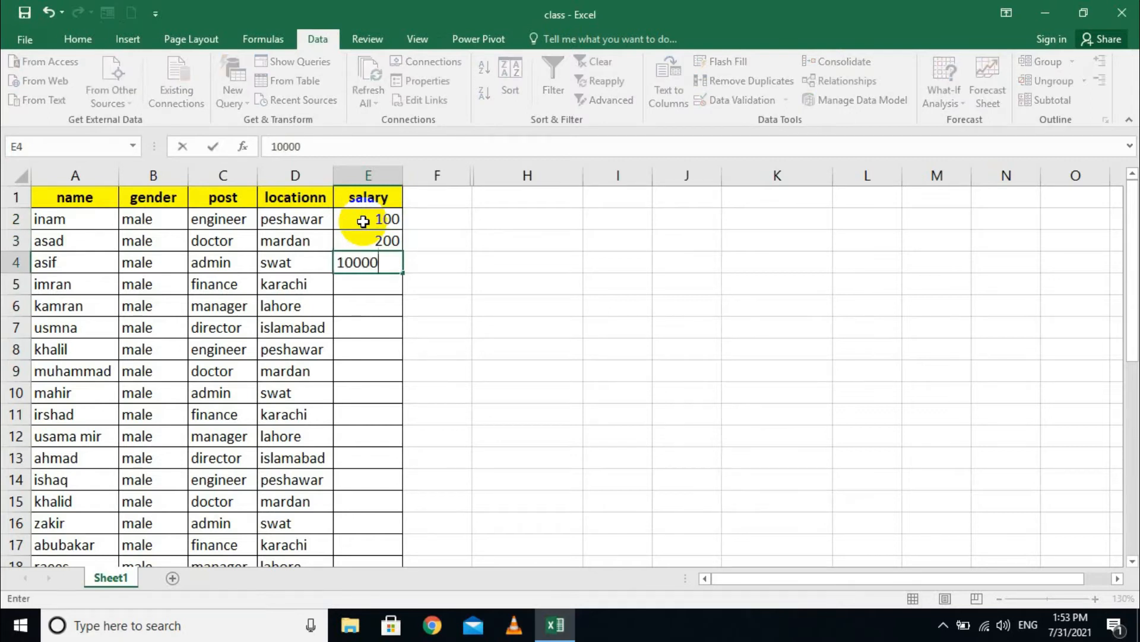
{"action": "type", "text": "0"}
{"action": "key", "text": "Return"}
{"action": "left_click_drag", "start_coordinate": [363, 221], "coordinate": [368, 262]}
{"action": "key", "text": "Delete"}
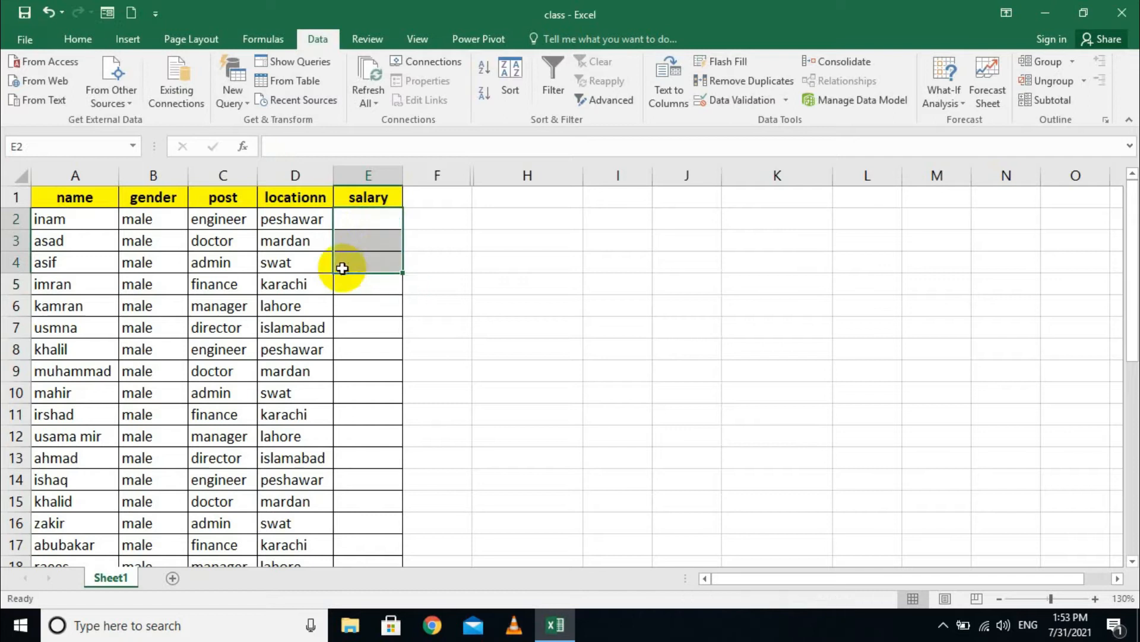
- Clear the salary cells' old rule and reset it to Whole number, between, with blank limits
{"action": "left_click", "coordinate": [523, 262]}
{"action": "left_click_drag", "start_coordinate": [341, 220], "coordinate": [369, 522]}
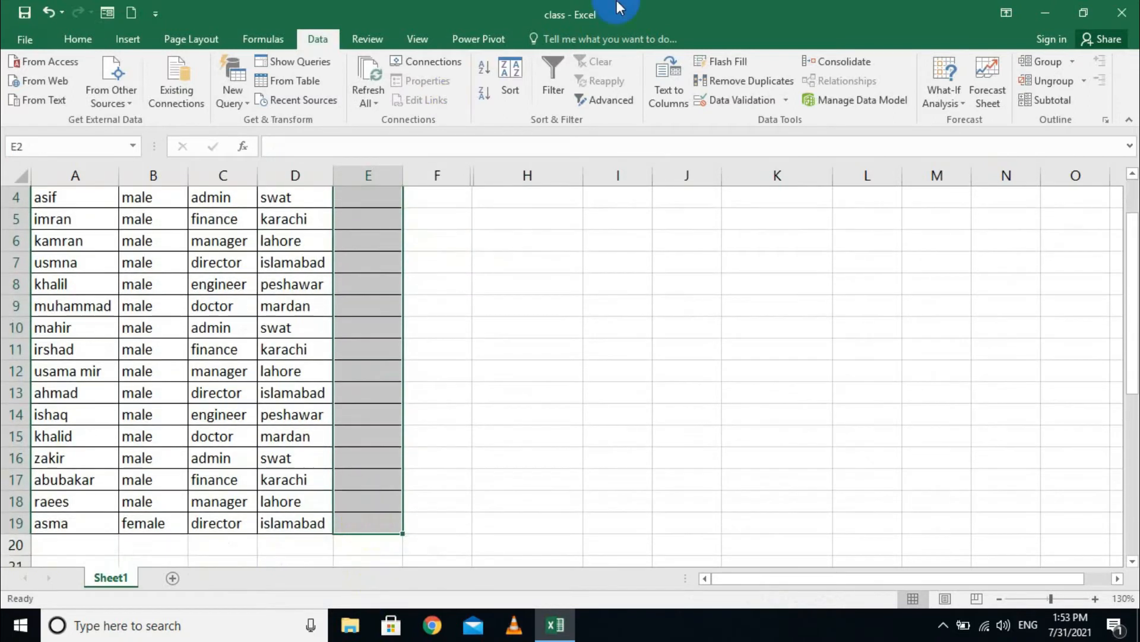
{"action": "left_click", "coordinate": [788, 102]}
{"action": "left_click", "coordinate": [749, 125]}
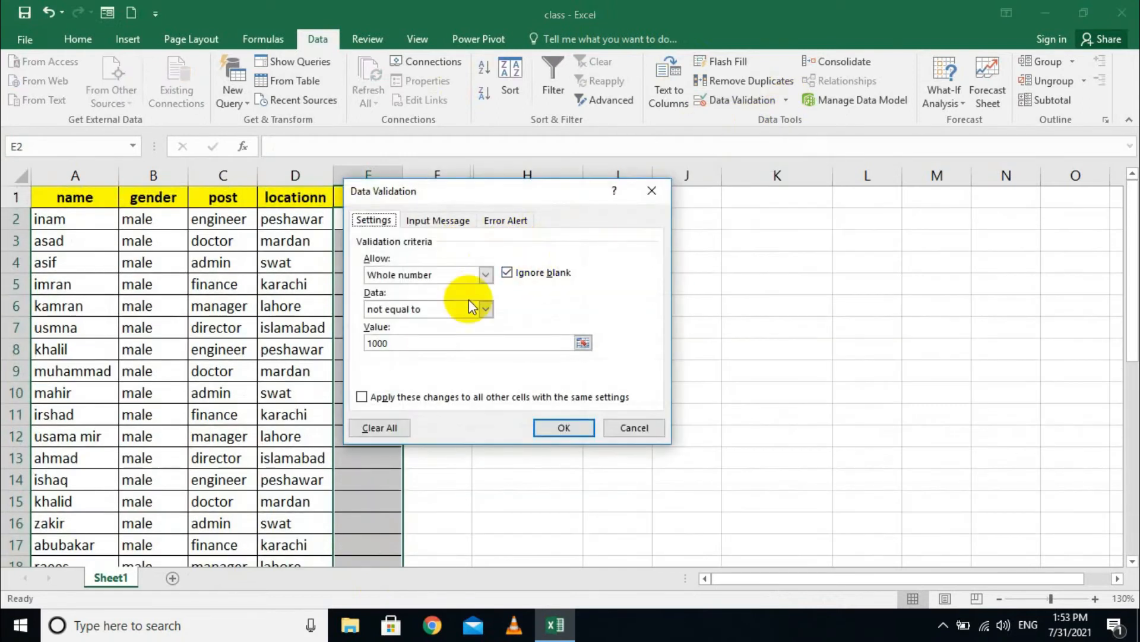
{"action": "left_click", "coordinate": [397, 422]}
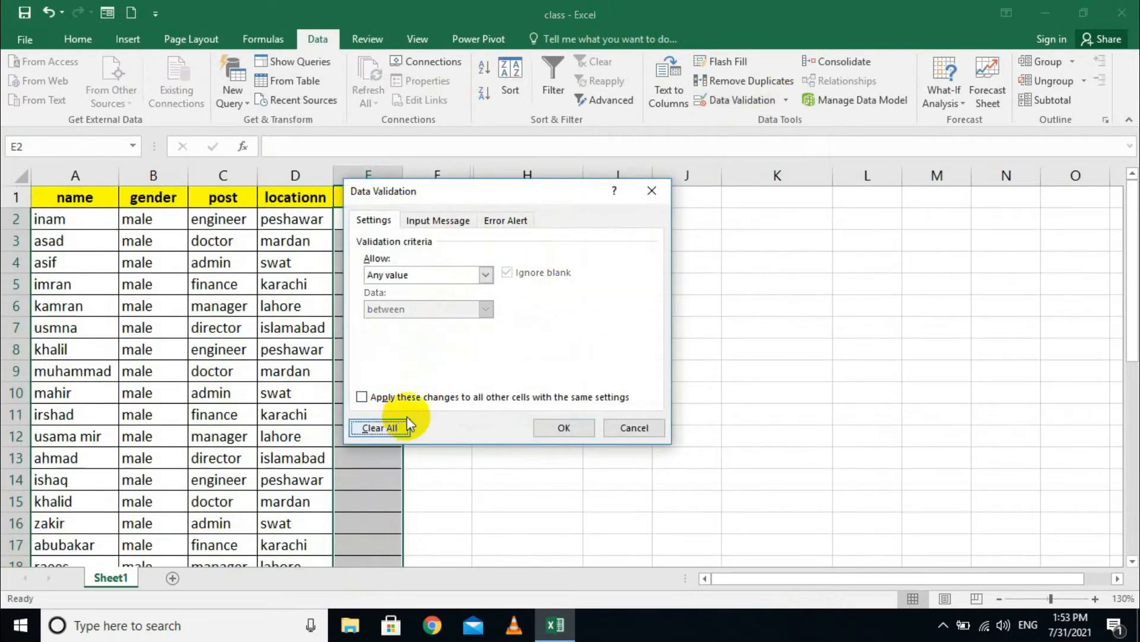
{"action": "left_click", "coordinate": [448, 274]}
{"action": "left_click", "coordinate": [415, 300]}
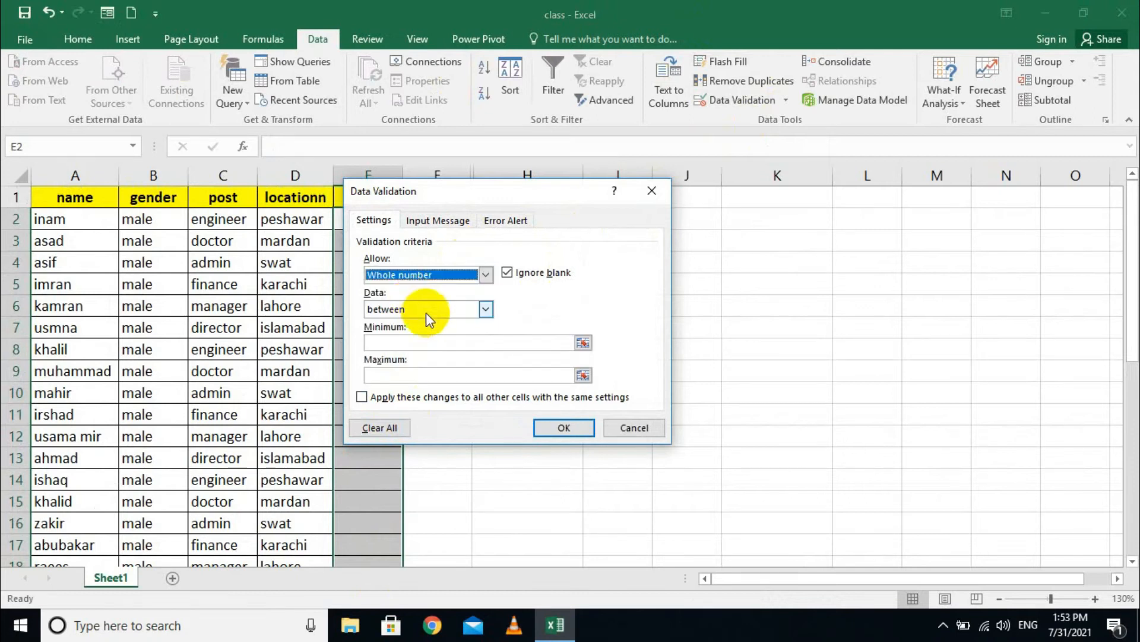
{"action": "left_click", "coordinate": [485, 308]}
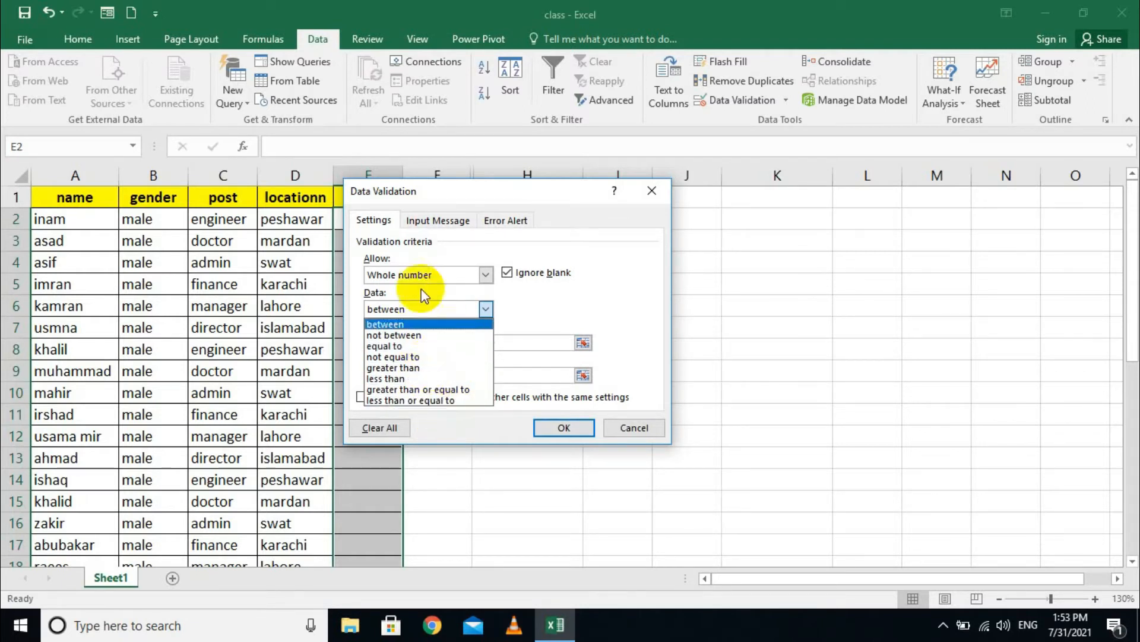
{"action": "left_click", "coordinate": [526, 325]}
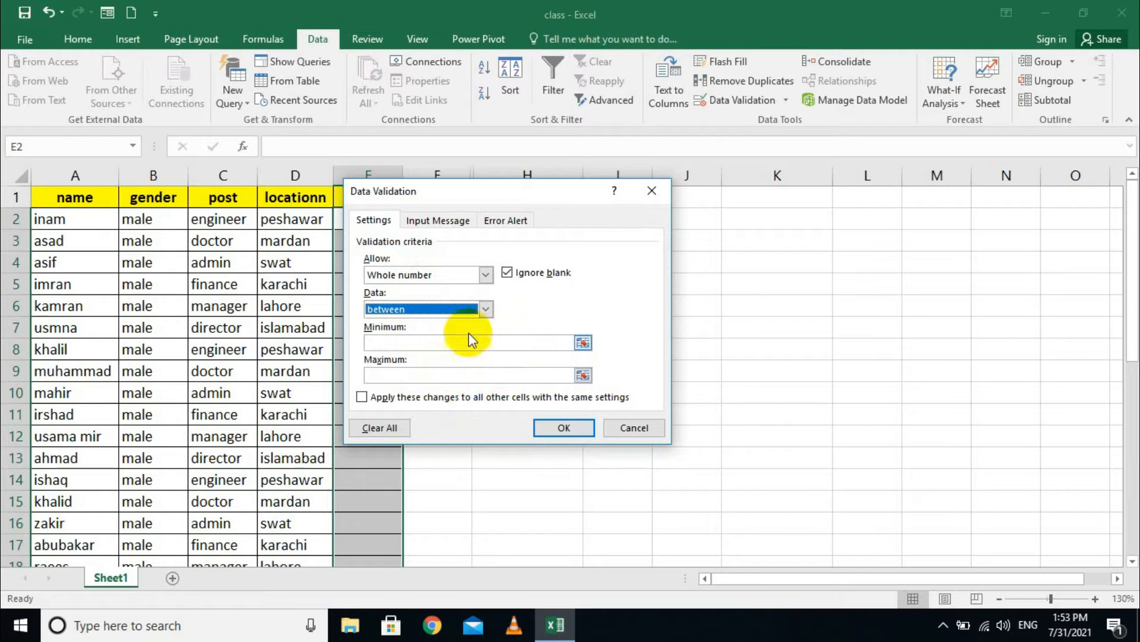
{"action": "left_click", "coordinate": [460, 274]}
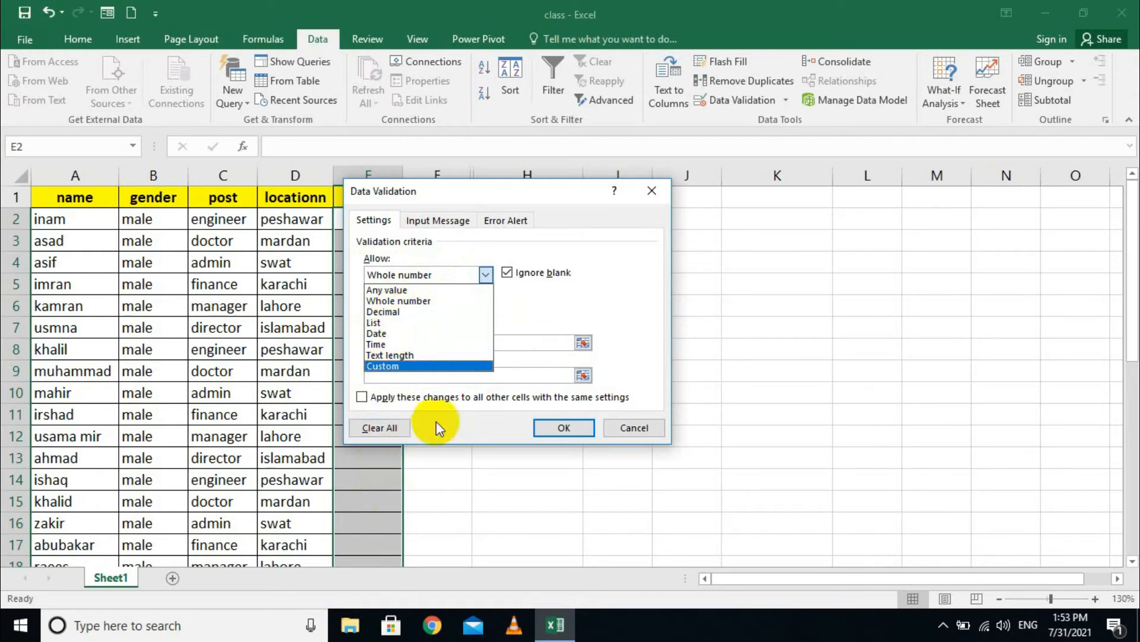
- Allow only Decimal values between 1000 and 10000 in the salary cells
{"action": "left_click", "coordinate": [398, 312]}
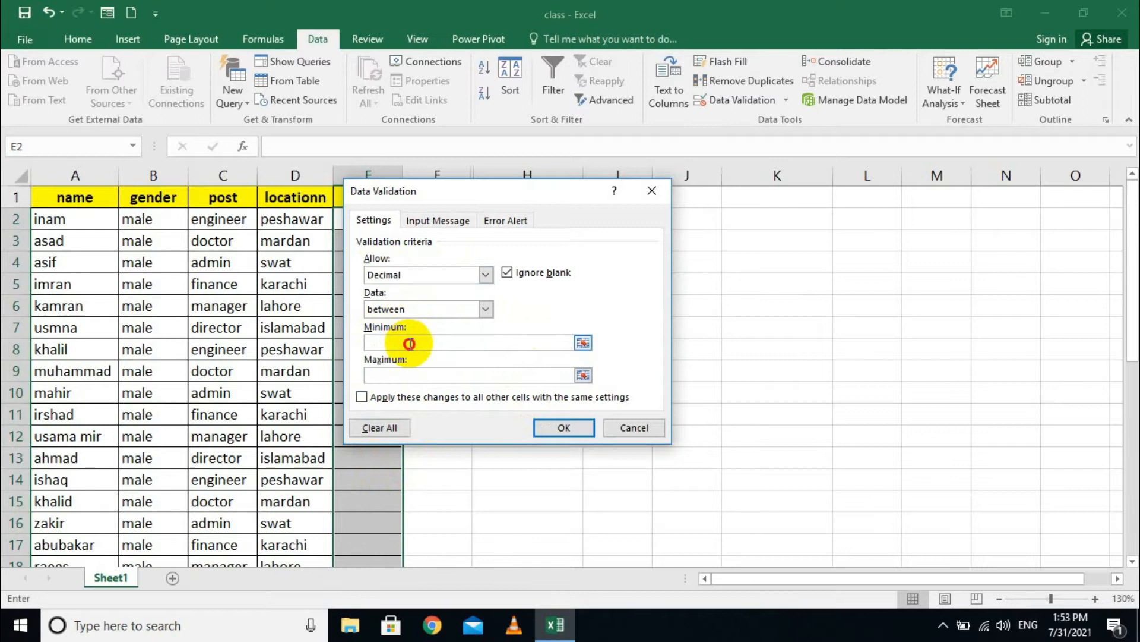
{"action": "left_click", "coordinate": [409, 344]}
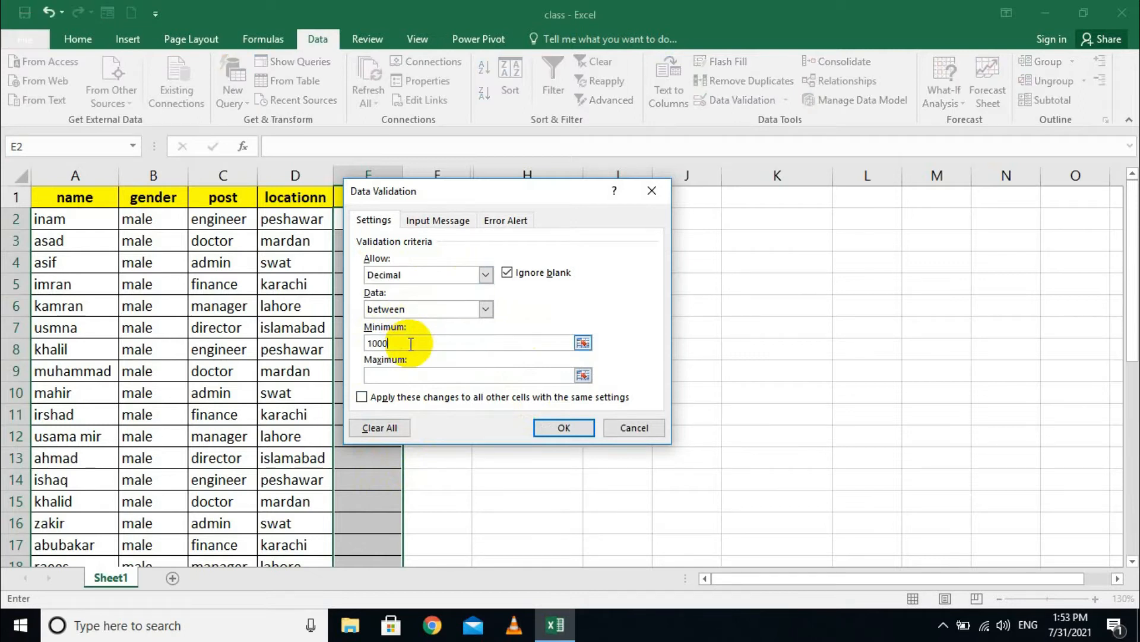
{"action": "left_click", "coordinate": [432, 372]}
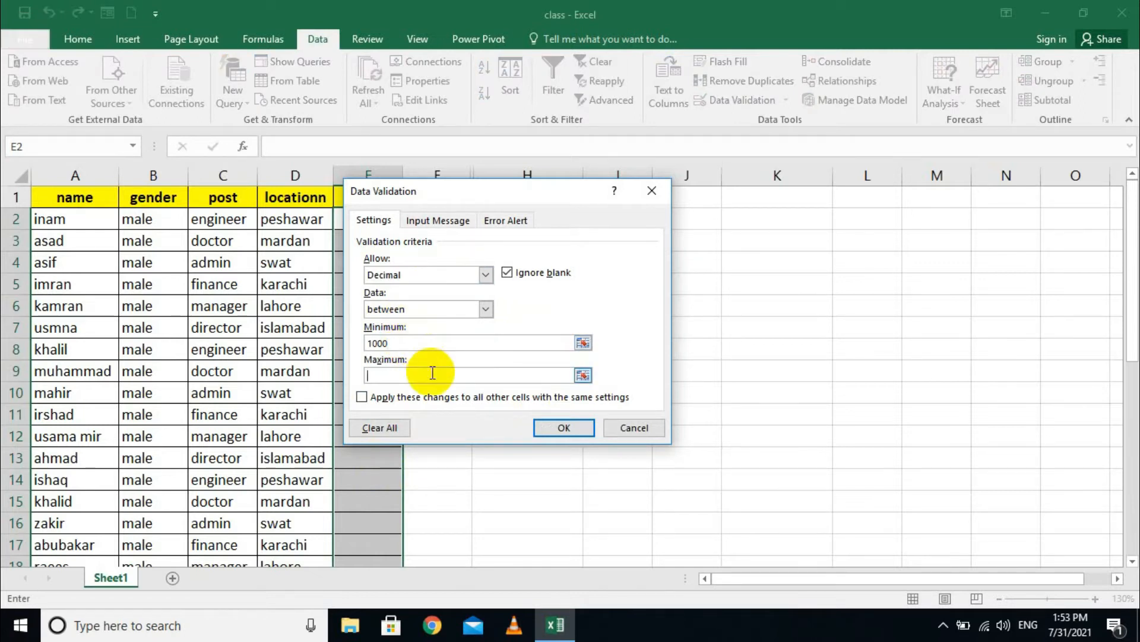
{"action": "type", "text": "10000"}
{"action": "key", "text": "BackSpace"}
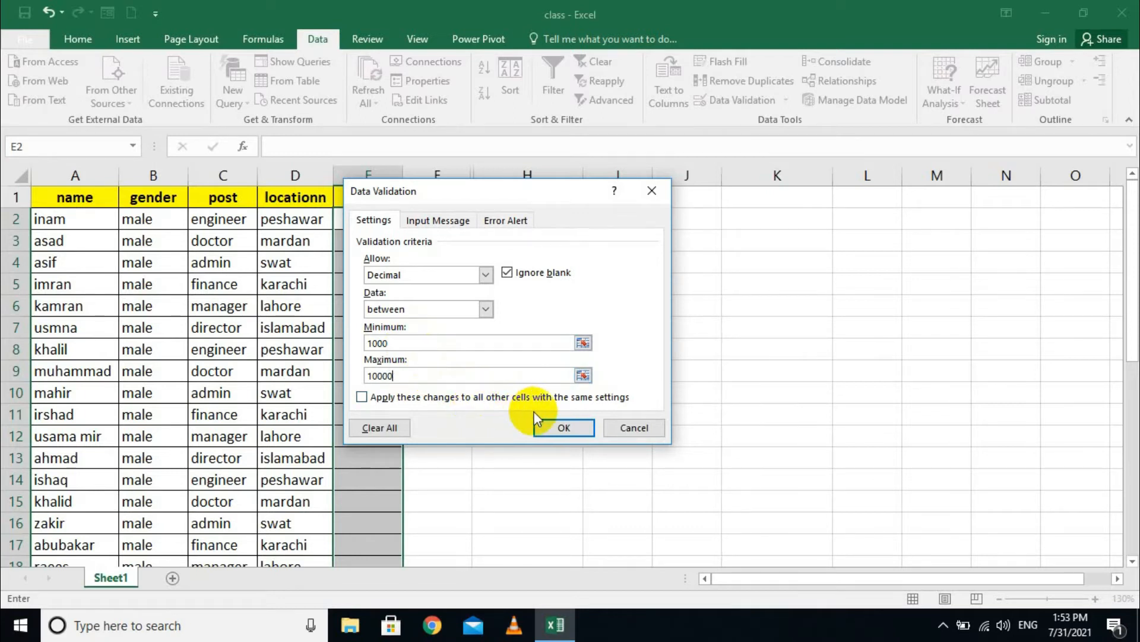
{"action": "left_click", "coordinate": [572, 429]}
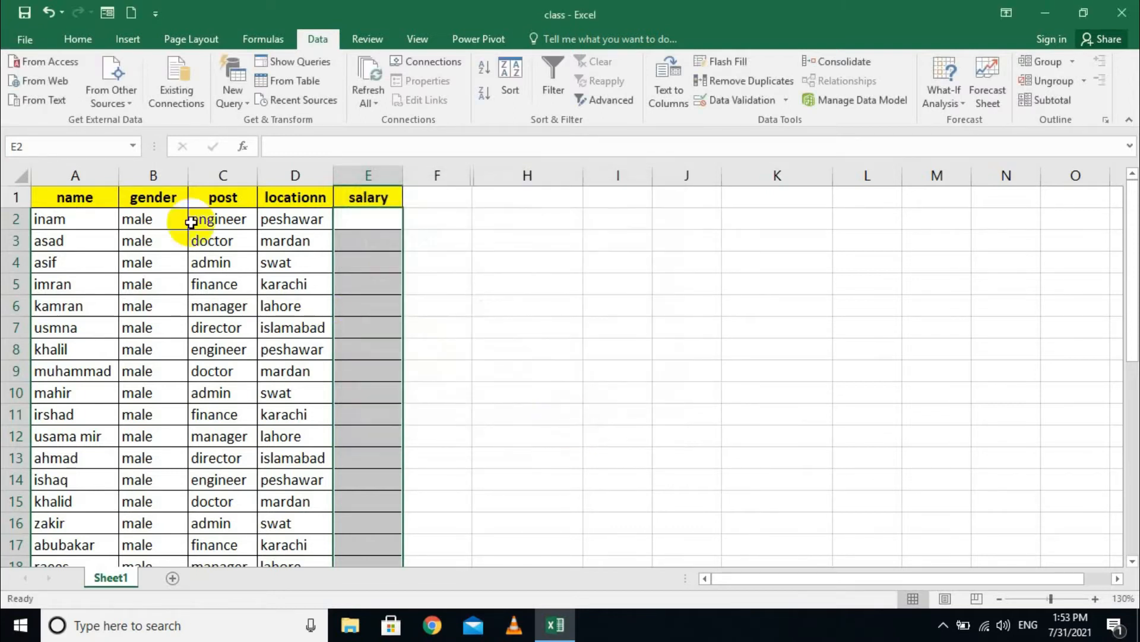
- Test the rule by entering 1000 in E2 and 10000.1 in E3
{"action": "left_click", "coordinate": [367, 224]}
{"action": "type", "text": "1000.0"}
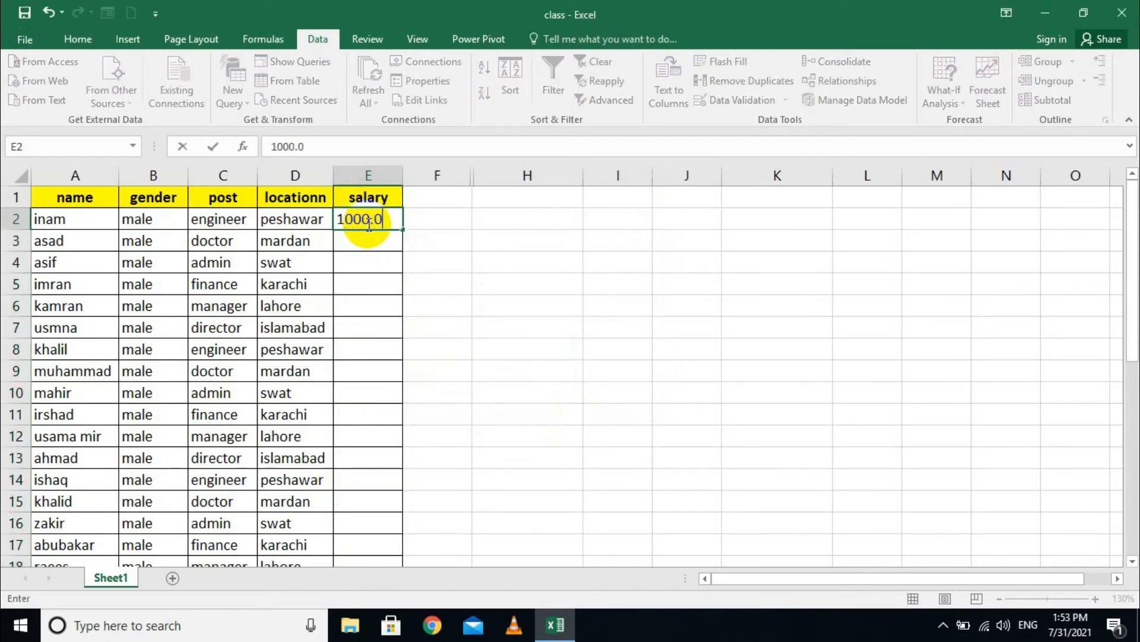
{"action": "key", "text": "Return"}
{"action": "type", "text": "10000.1"}
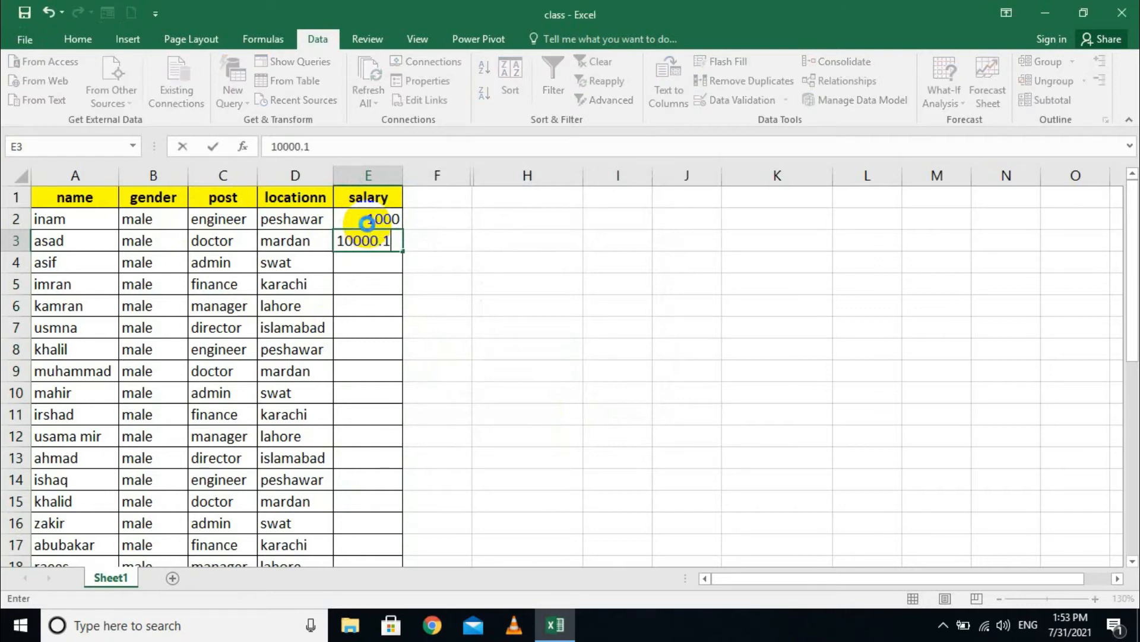
{"action": "left_click", "coordinate": [367, 222]}
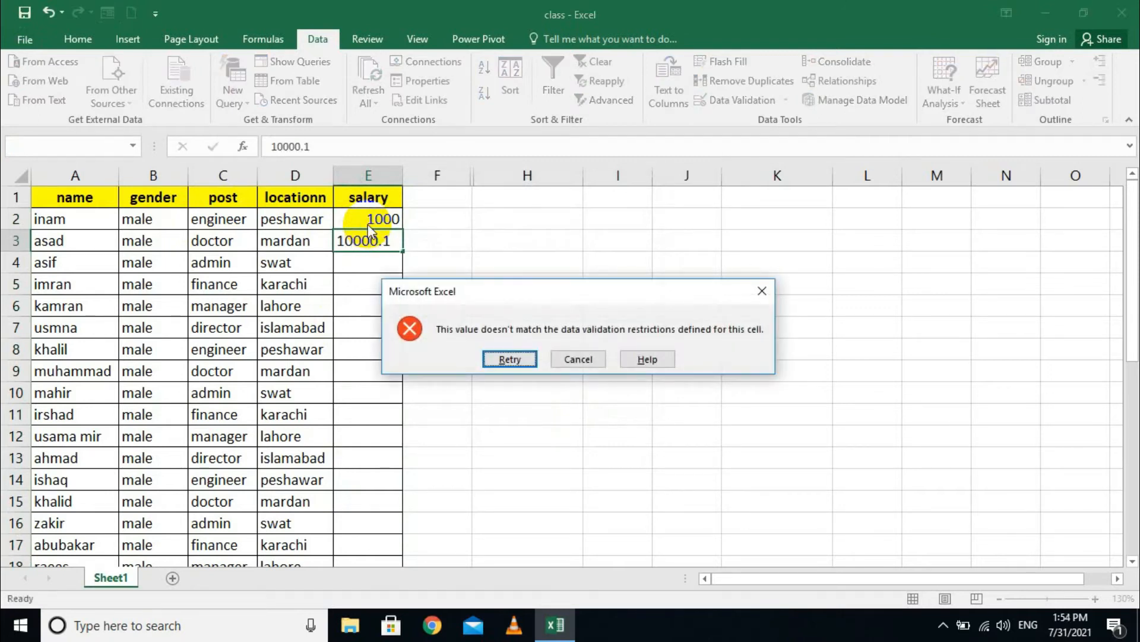
- Cancel the rejected 10000.1 and enter 9000.1 in E3 instead
{"action": "key", "text": "Tab"}
{"action": "key", "text": "Return"}
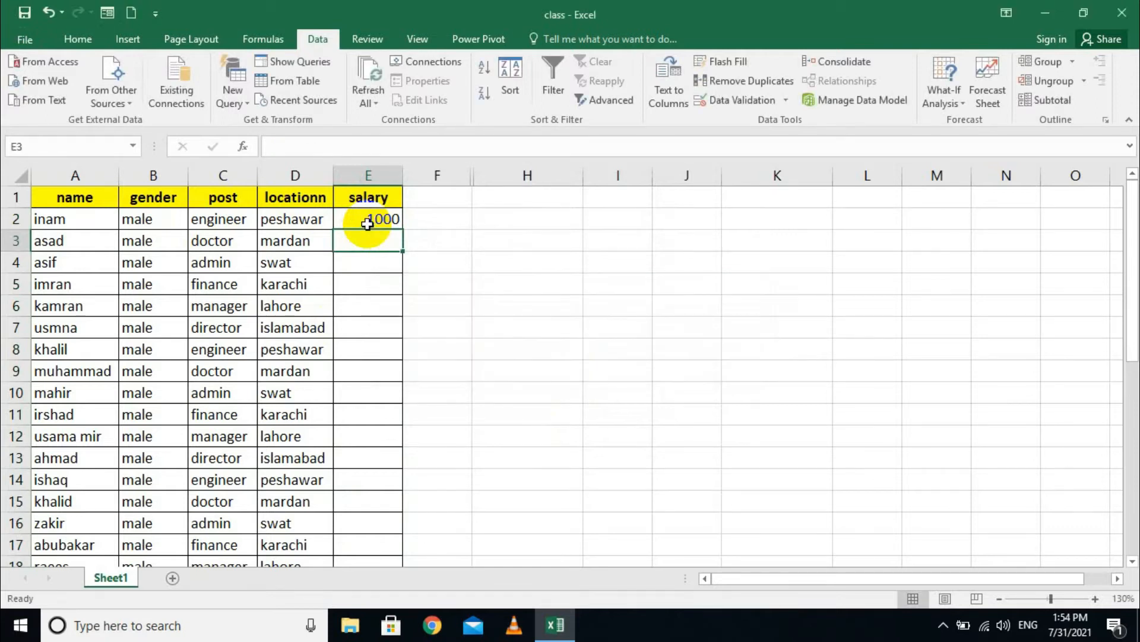
{"action": "type", "text": "9000.1"}
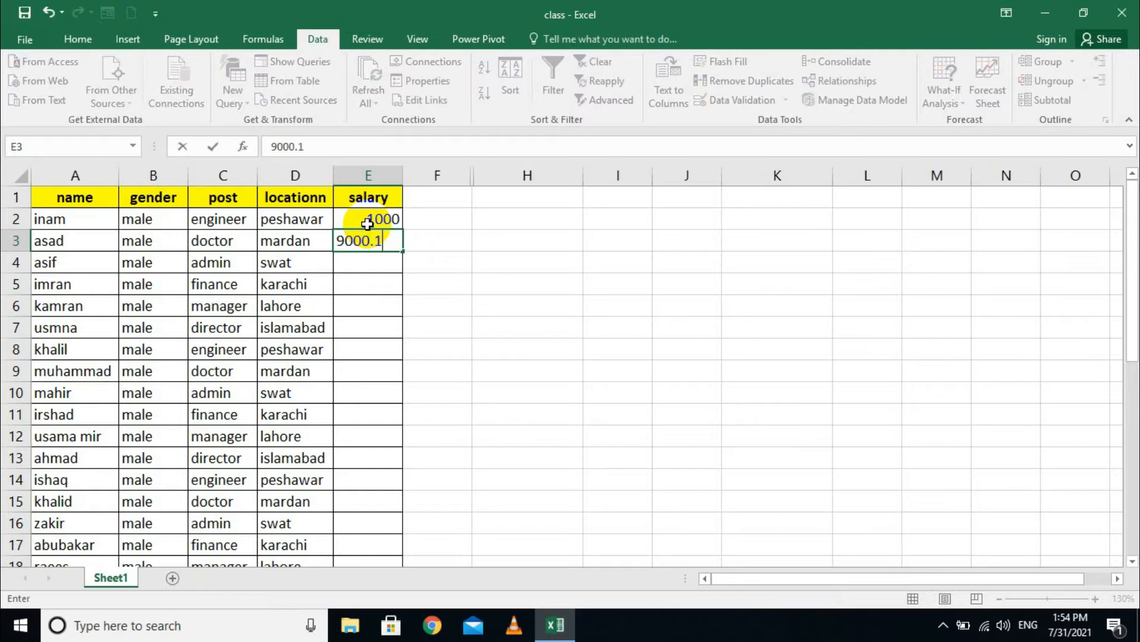
{"action": "key", "text": "Return"}
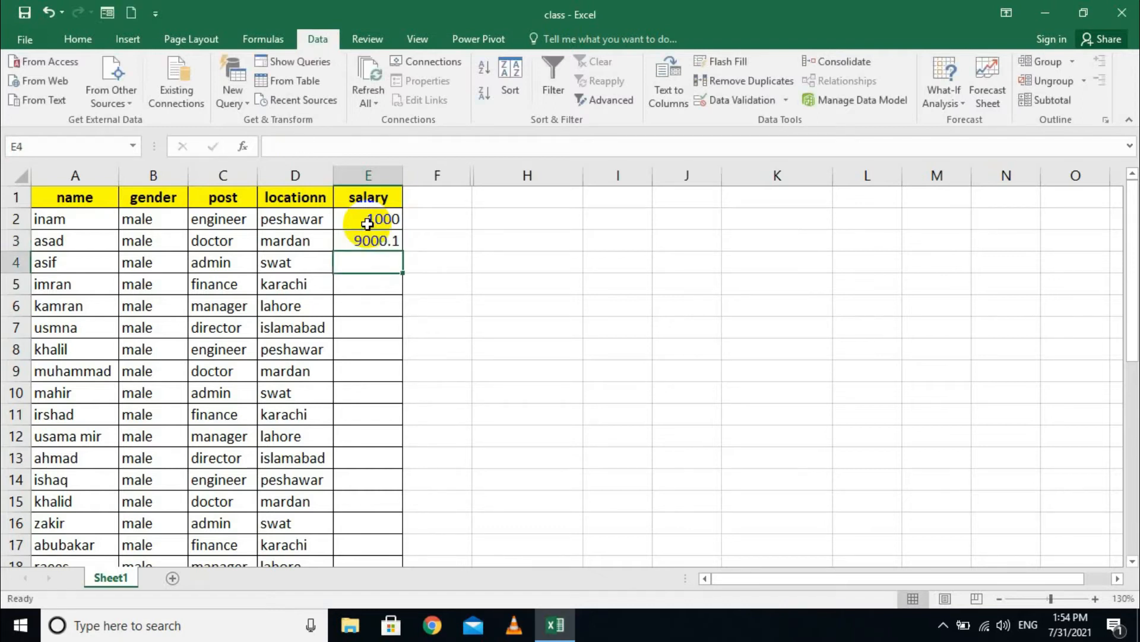
- Delete the test values 1000 and 9000.1 from E2:E3
{"action": "left_click_drag", "start_coordinate": [375, 220], "coordinate": [382, 527]}
{"action": "key", "text": "Delete"}
{"action": "left_click", "coordinate": [504, 239]}
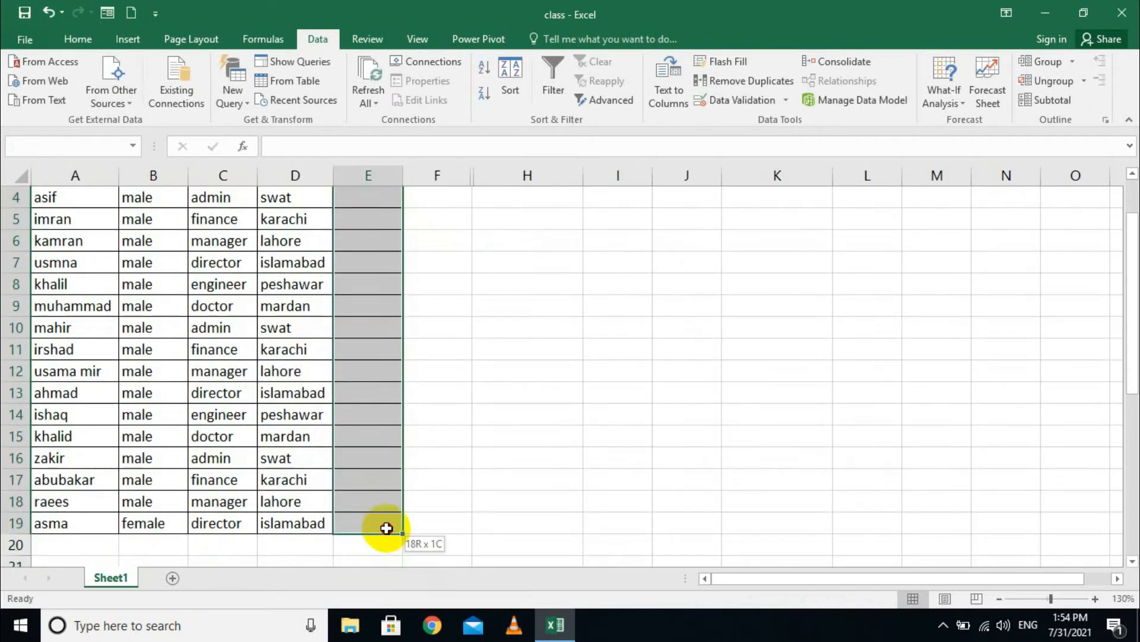
- Review the salary cells' validation criteria, then close the dialog without applying changes
{"action": "left_click", "coordinate": [786, 100]}
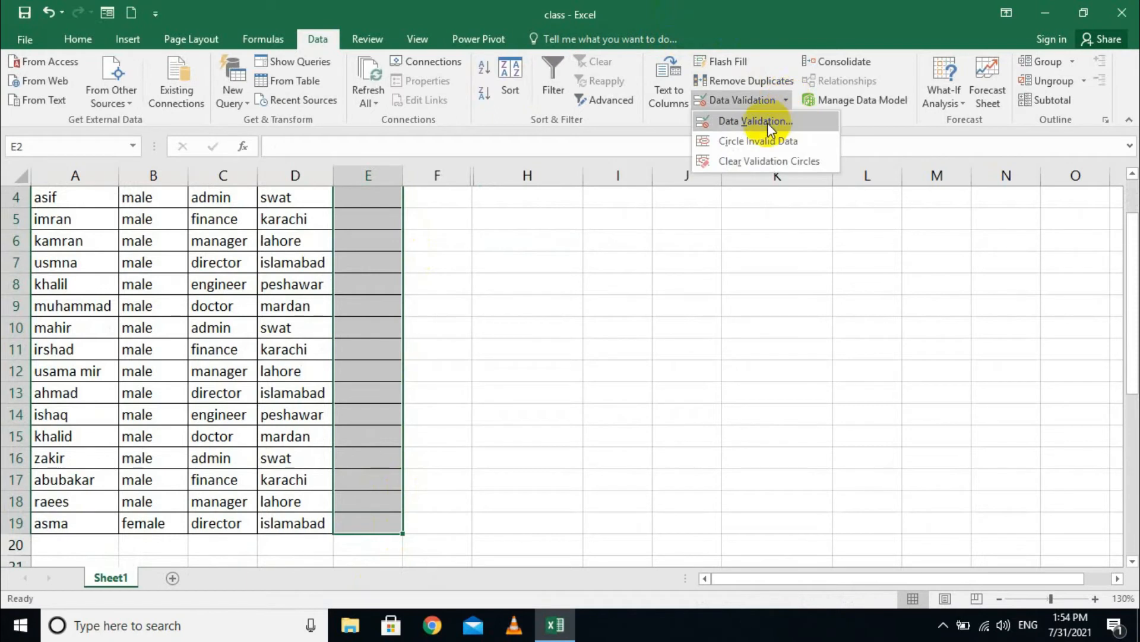
{"action": "left_click", "coordinate": [768, 121]}
{"action": "left_click", "coordinate": [433, 309]}
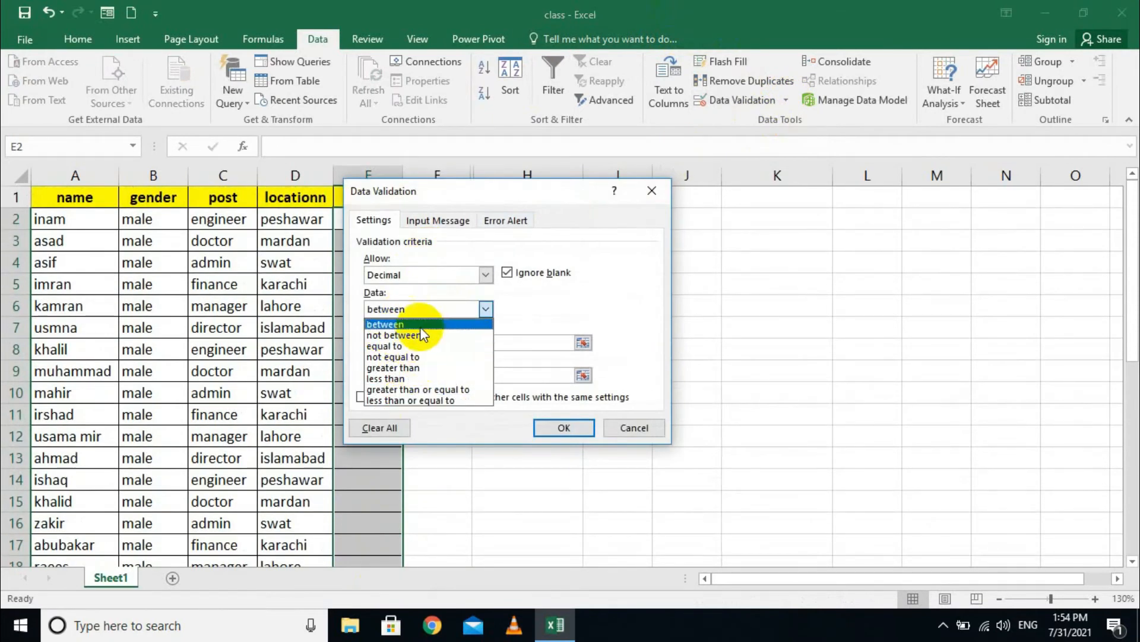
{"action": "left_click", "coordinate": [379, 427]}
{"action": "left_click", "coordinate": [452, 275]}
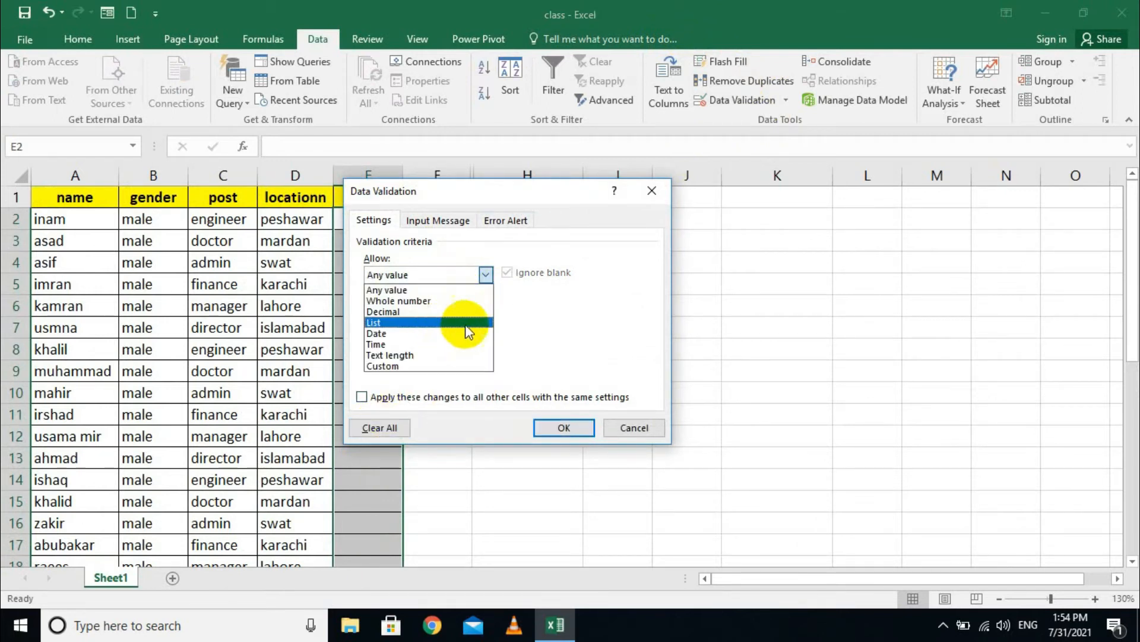
{"action": "left_click", "coordinate": [620, 425]}
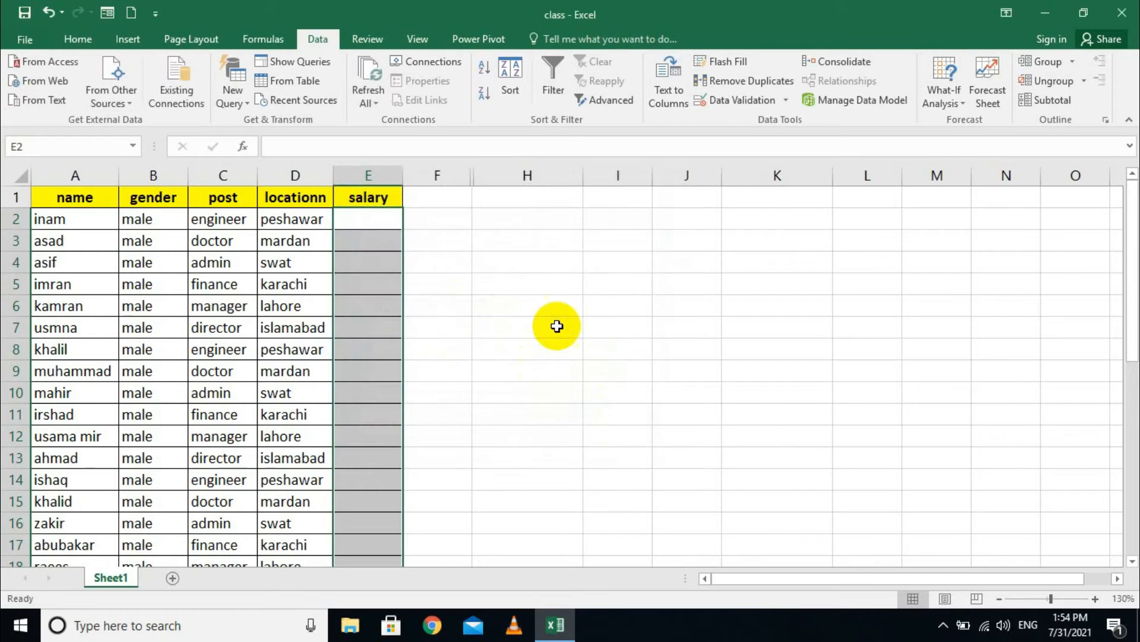
{"action": "left_click", "coordinate": [509, 238]}
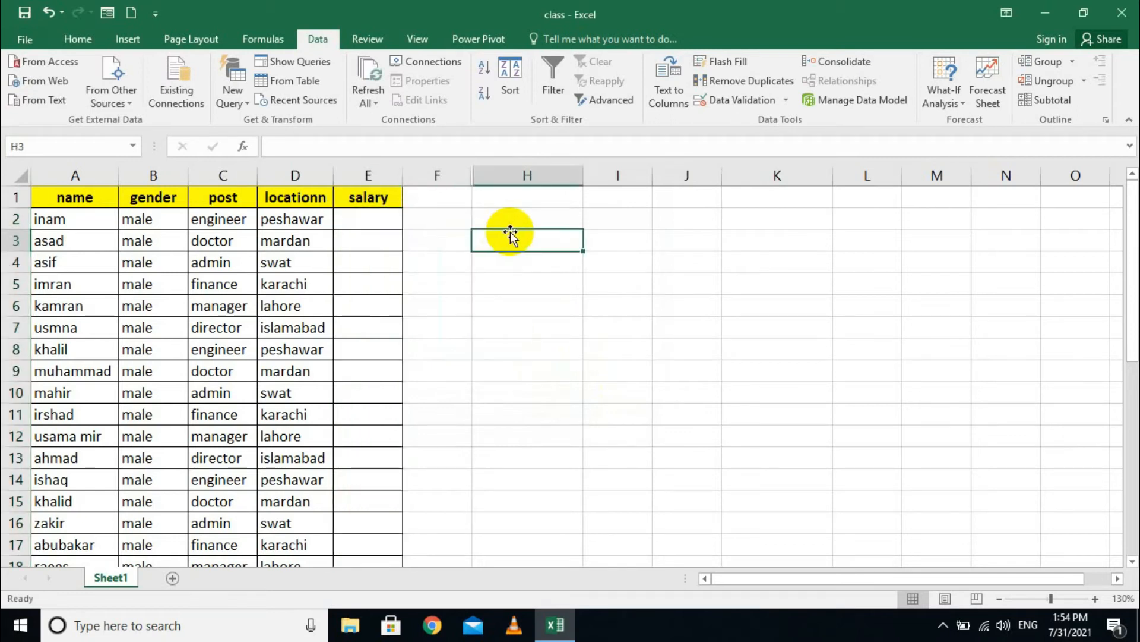
- Enter the label 't.employ' in H3, replacing the first s.name entry
{"action": "type", "text": "s.name"}
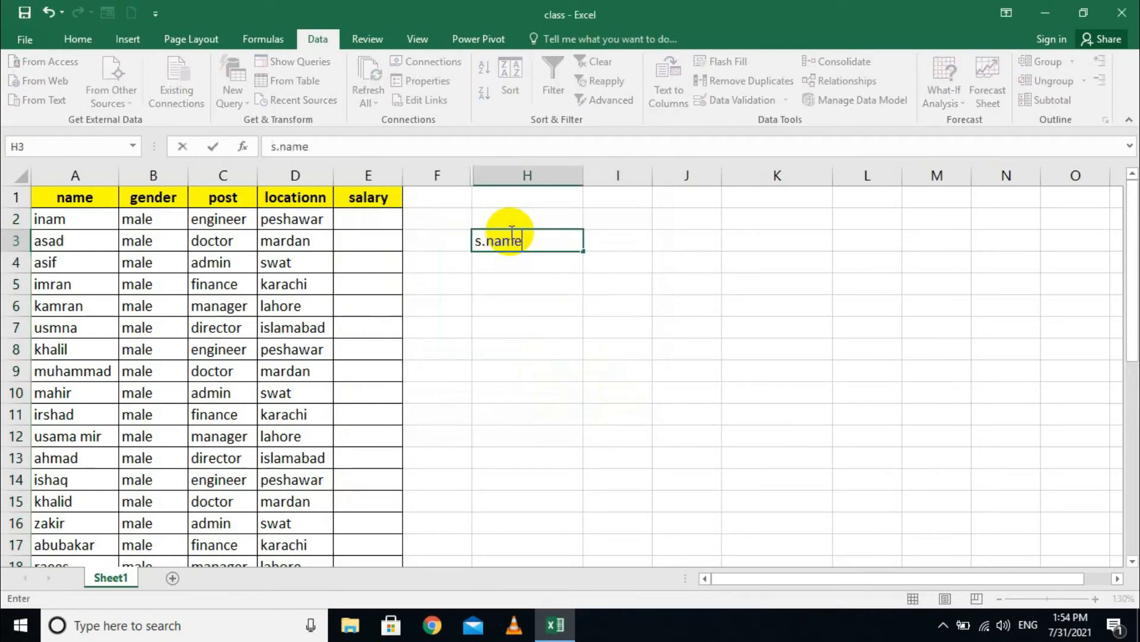
{"action": "key", "text": "Tab"}
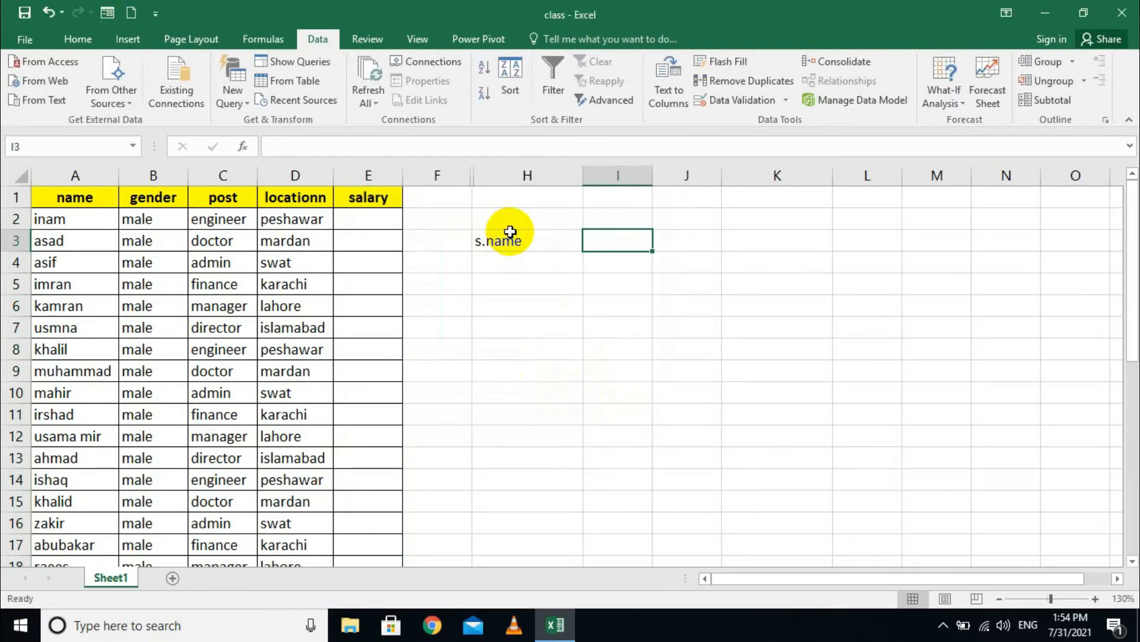
{"action": "left_click", "coordinate": [510, 231]}
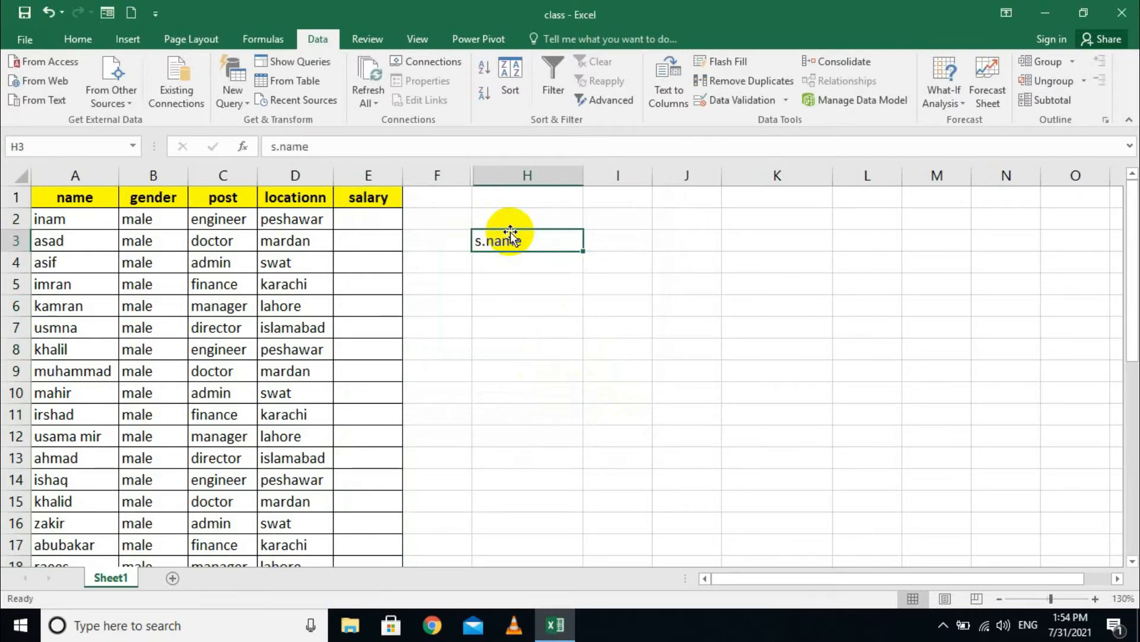
{"action": "type", "text": "t.em"}
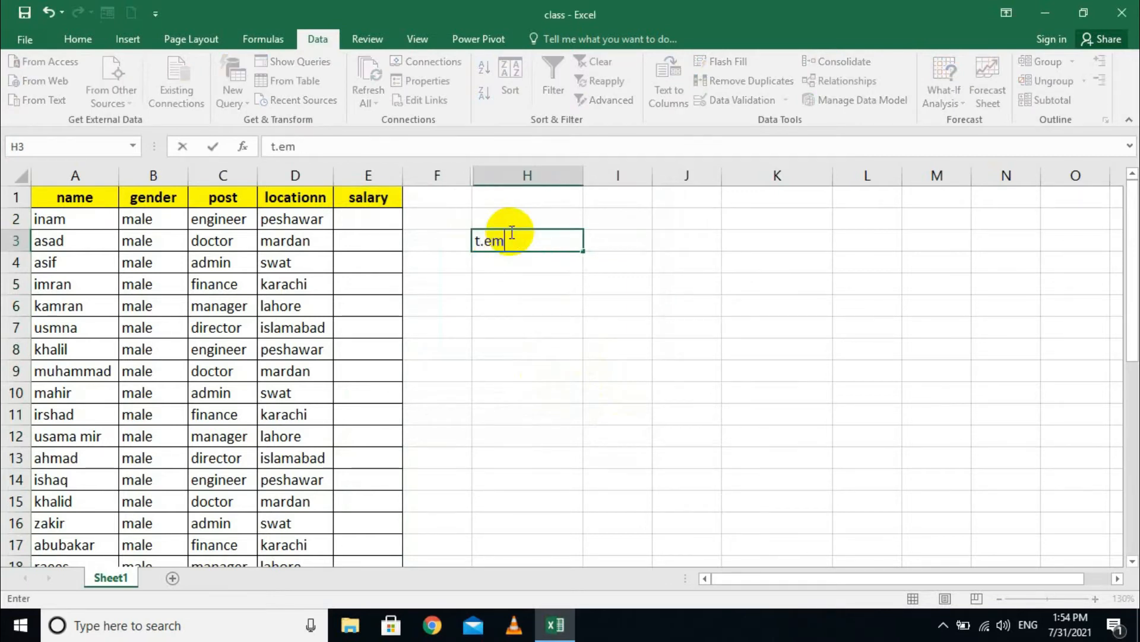
{"action": "type", "text": "ploy"}
{"action": "key", "text": "Tab"}
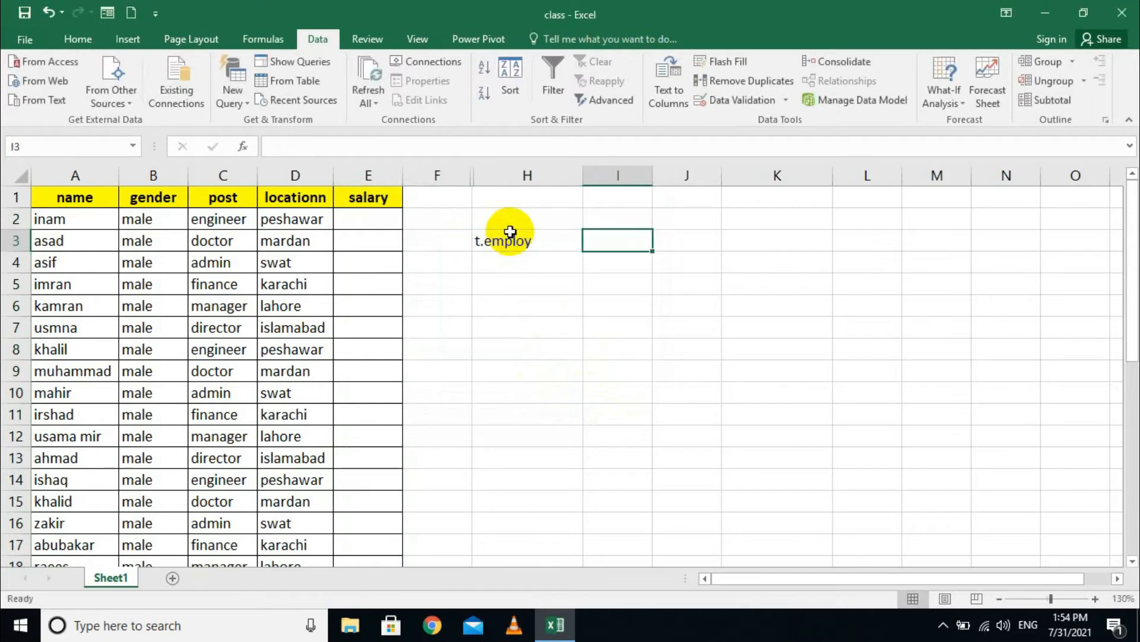
- Give H3:I3 all borders and yellow fill, and make the label bold and centred
{"action": "left_click_drag", "start_coordinate": [523, 240], "coordinate": [631, 241]}
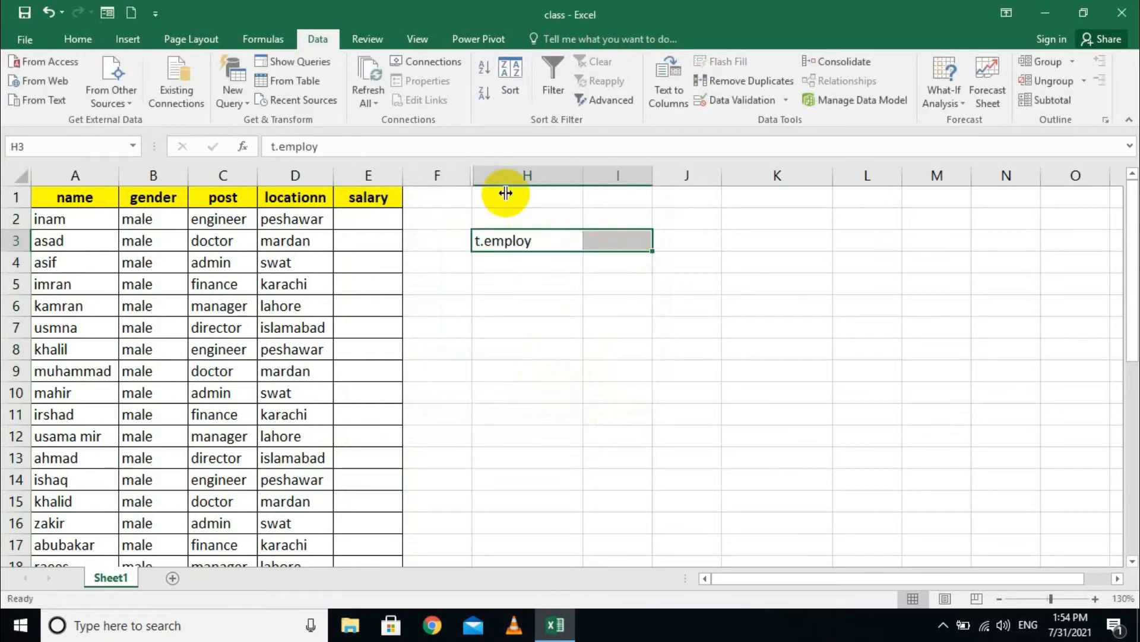
{"action": "left_click", "coordinate": [80, 39]}
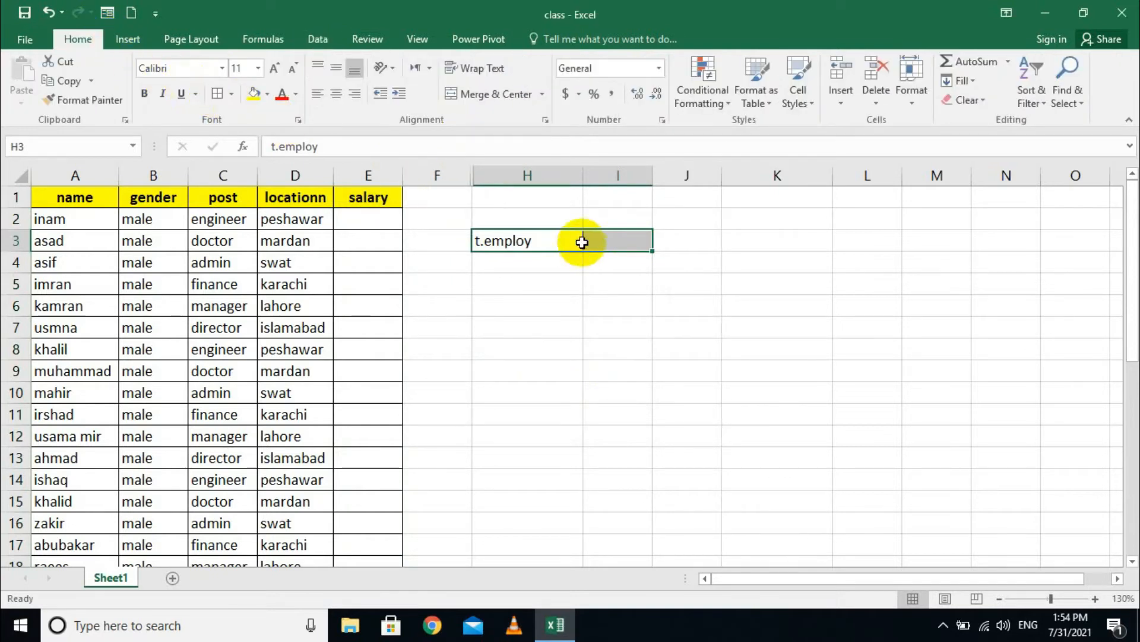
{"action": "left_click", "coordinate": [232, 94]}
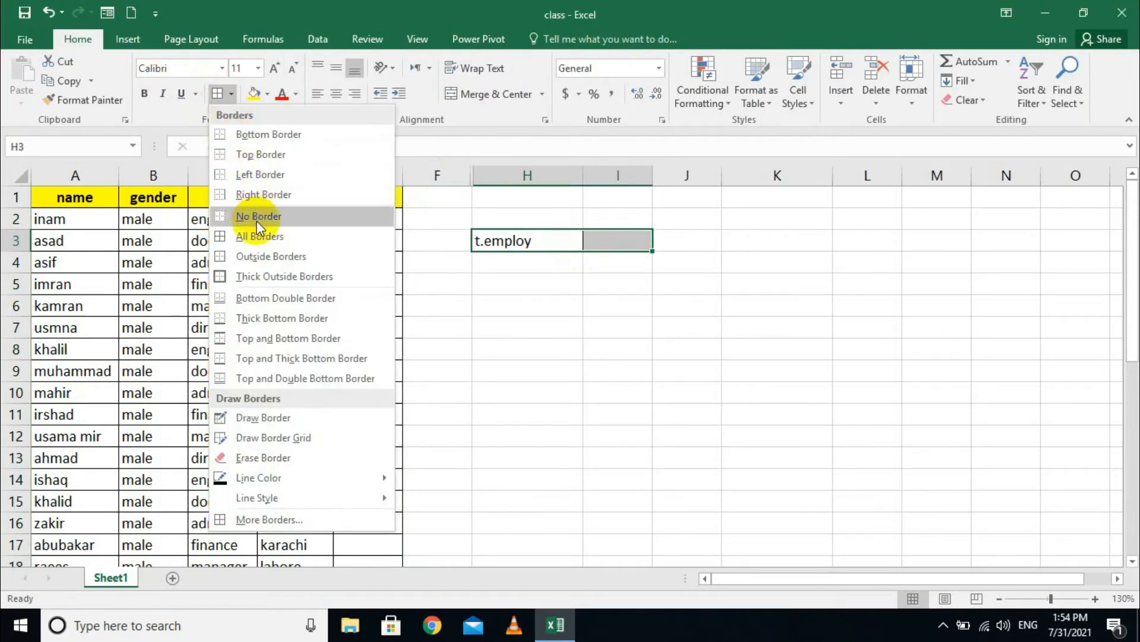
{"action": "left_click", "coordinate": [309, 233]}
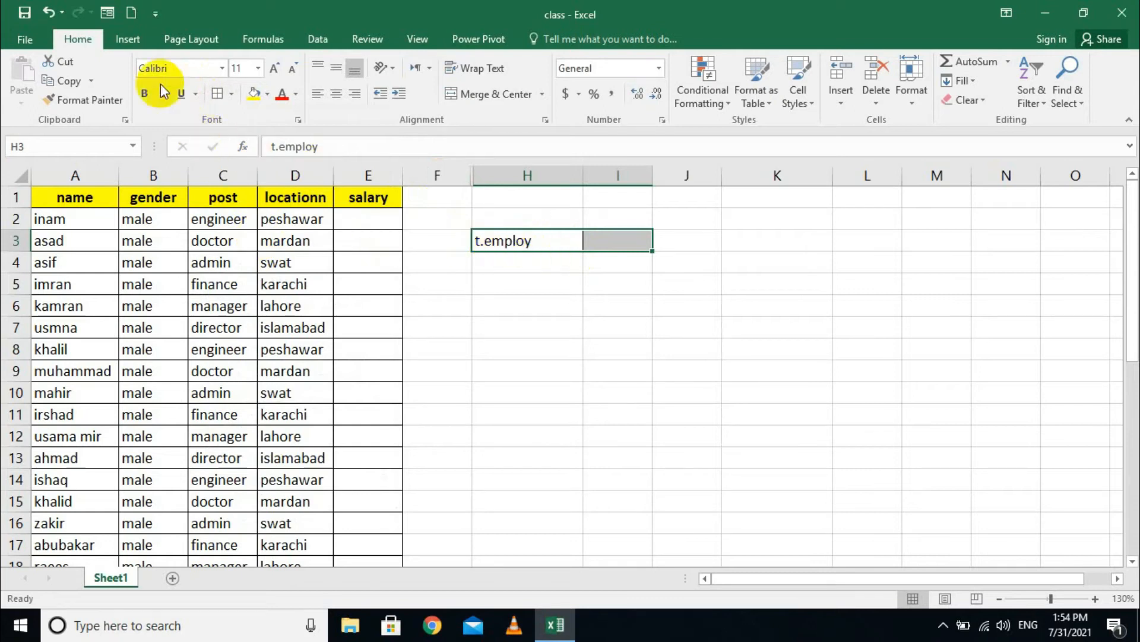
{"action": "left_click", "coordinate": [254, 93]}
{"action": "left_click", "coordinate": [143, 94]}
{"action": "left_click", "coordinate": [336, 94]}
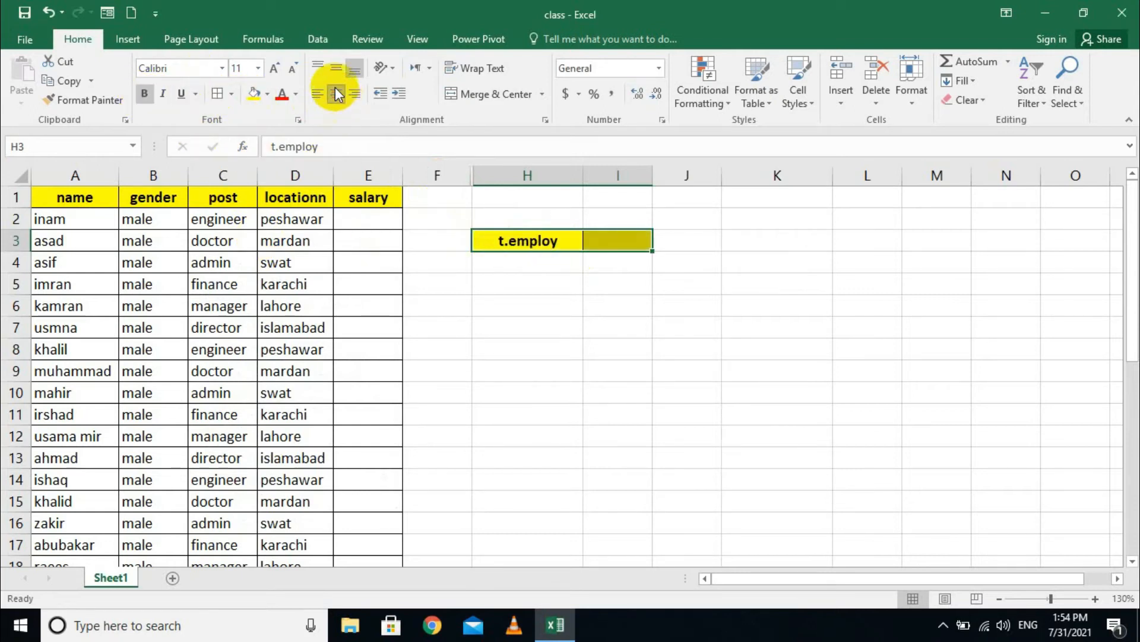
{"action": "left_click", "coordinate": [601, 234]}
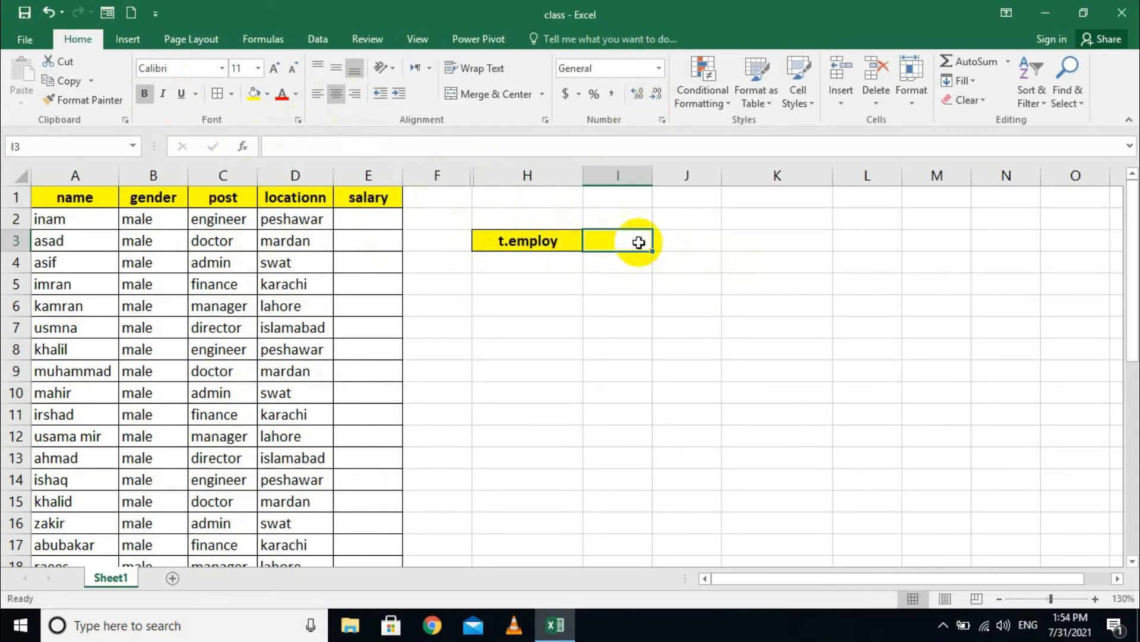
- Give I3 a List rule with source engineer,doctor,admin,finance,manager,director
{"action": "left_click", "coordinate": [371, 39]}
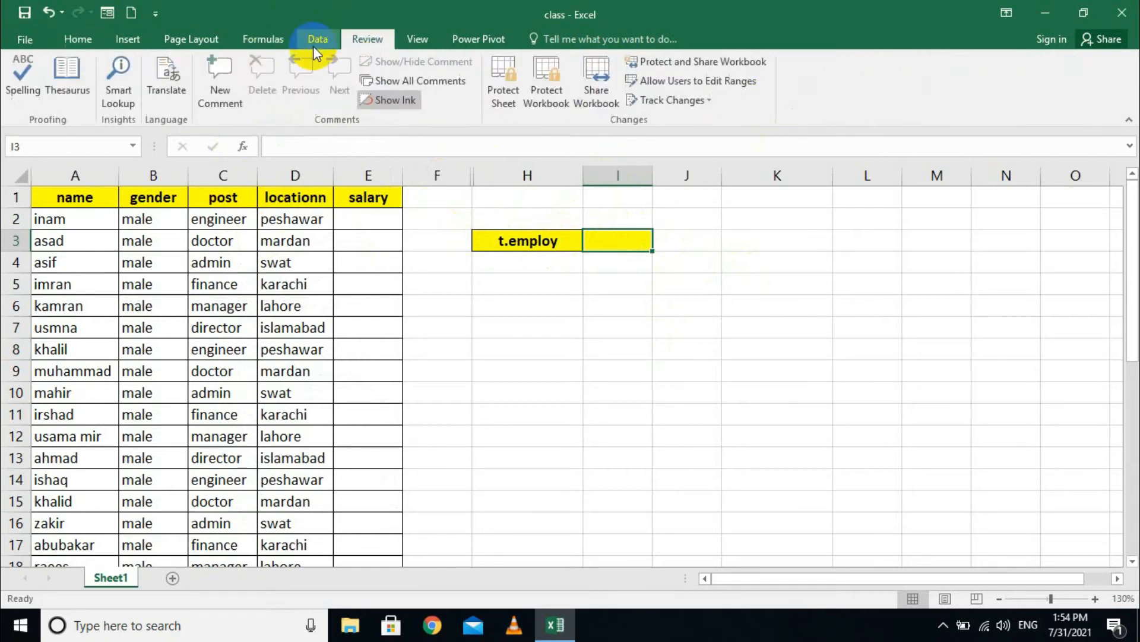
{"action": "left_click", "coordinate": [315, 42]}
{"action": "left_click", "coordinate": [786, 101]}
{"action": "left_click", "coordinate": [751, 126]}
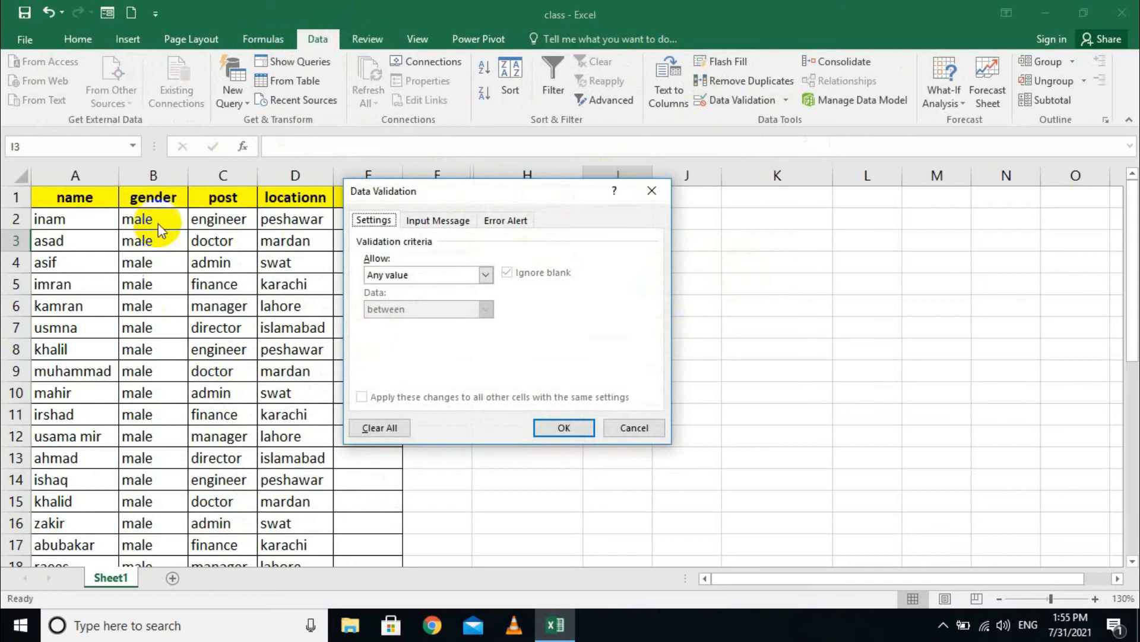
{"action": "left_click", "coordinate": [497, 272]}
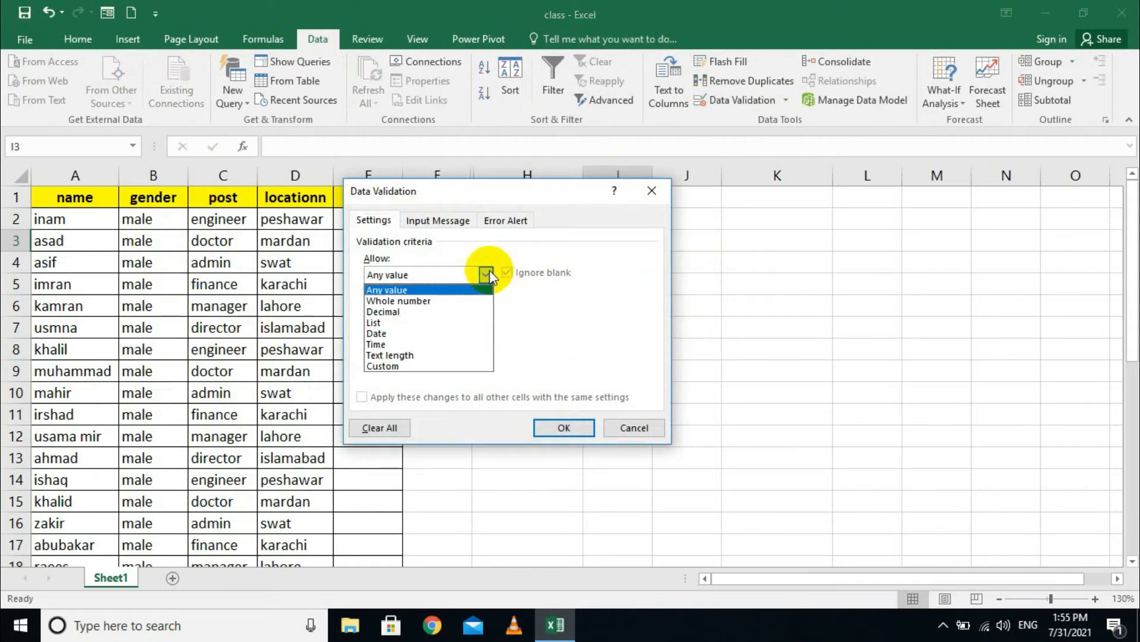
{"action": "left_click", "coordinate": [389, 327]}
{"action": "left_click", "coordinate": [406, 344]}
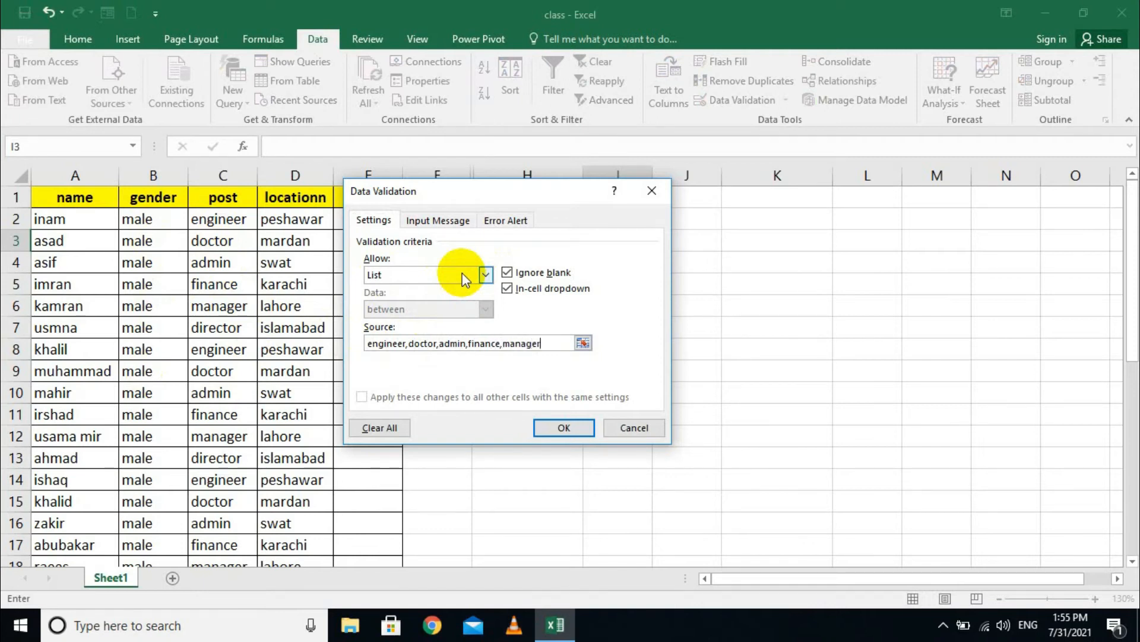
{"action": "type", "text": "tor"}
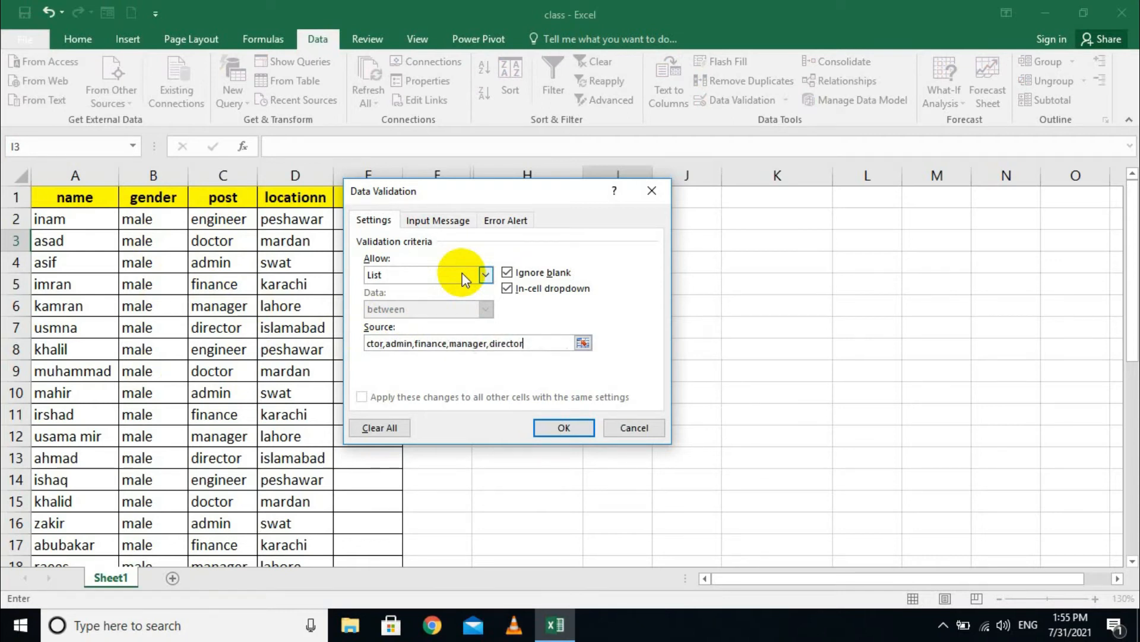
{"action": "left_click", "coordinate": [564, 427]}
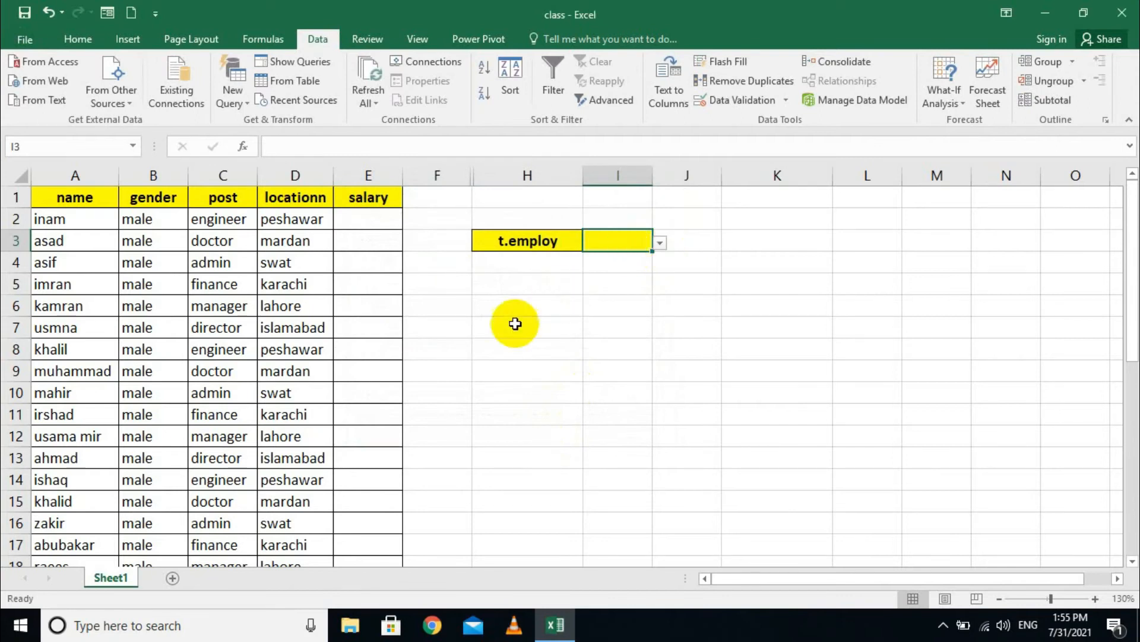
- Pick engineer, then manager, from I3's post dropdown
{"action": "left_click", "coordinate": [665, 244]}
{"action": "left_click", "coordinate": [600, 258]}
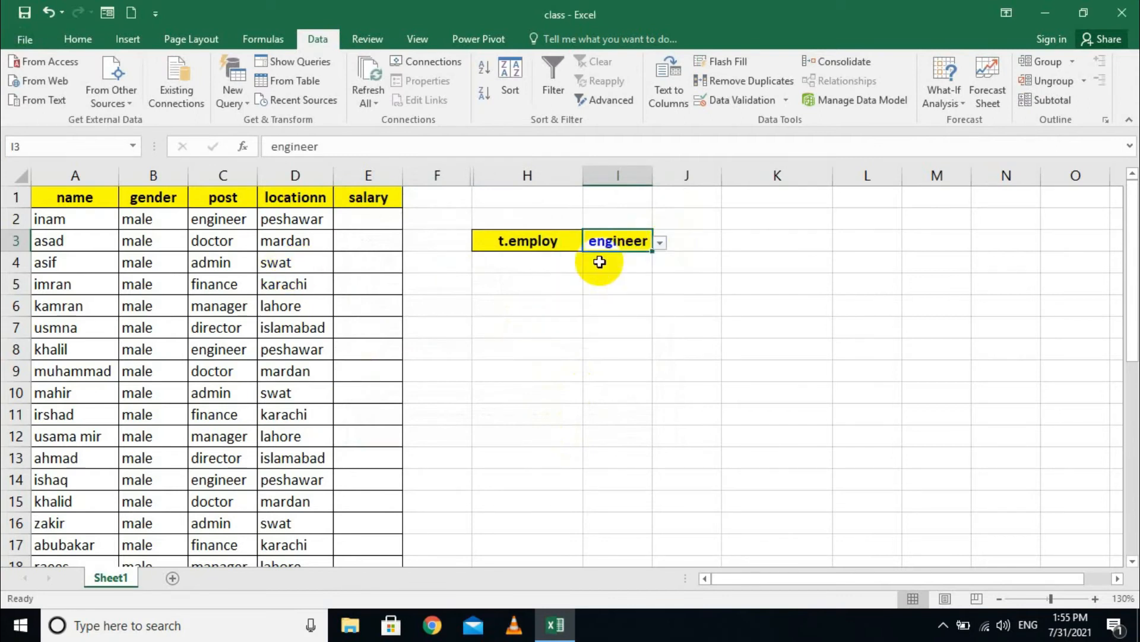
{"action": "left_click", "coordinate": [663, 244]}
{"action": "left_click", "coordinate": [639, 316]}
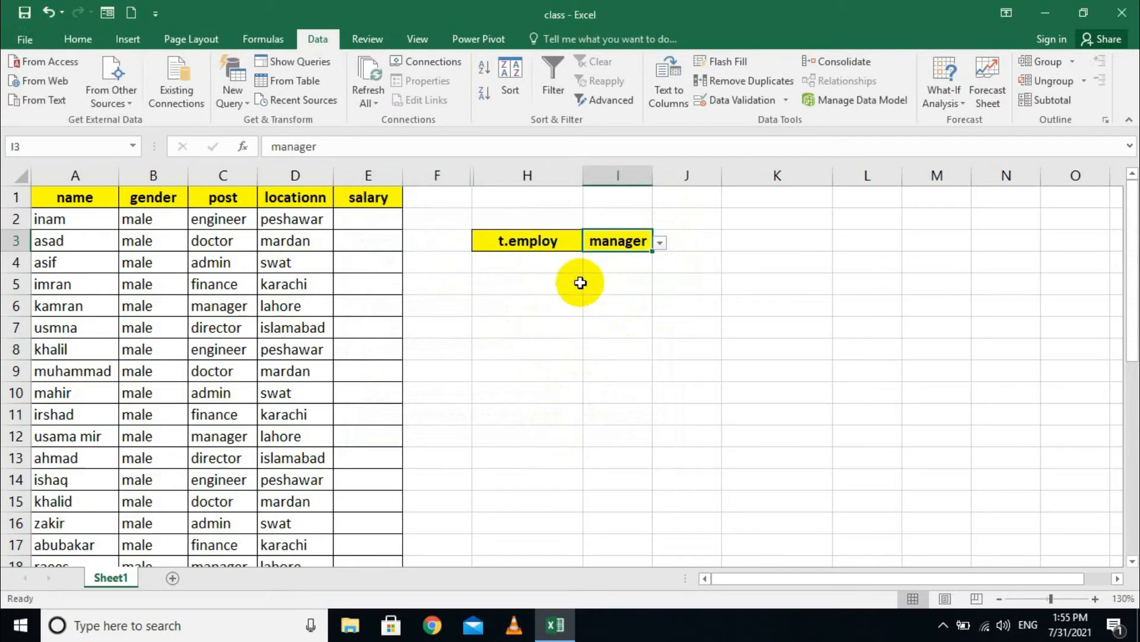
- Reopen I3's Data Validation settings and clear all its criteria
{"action": "left_click", "coordinate": [786, 100]}
{"action": "left_click", "coordinate": [756, 120]}
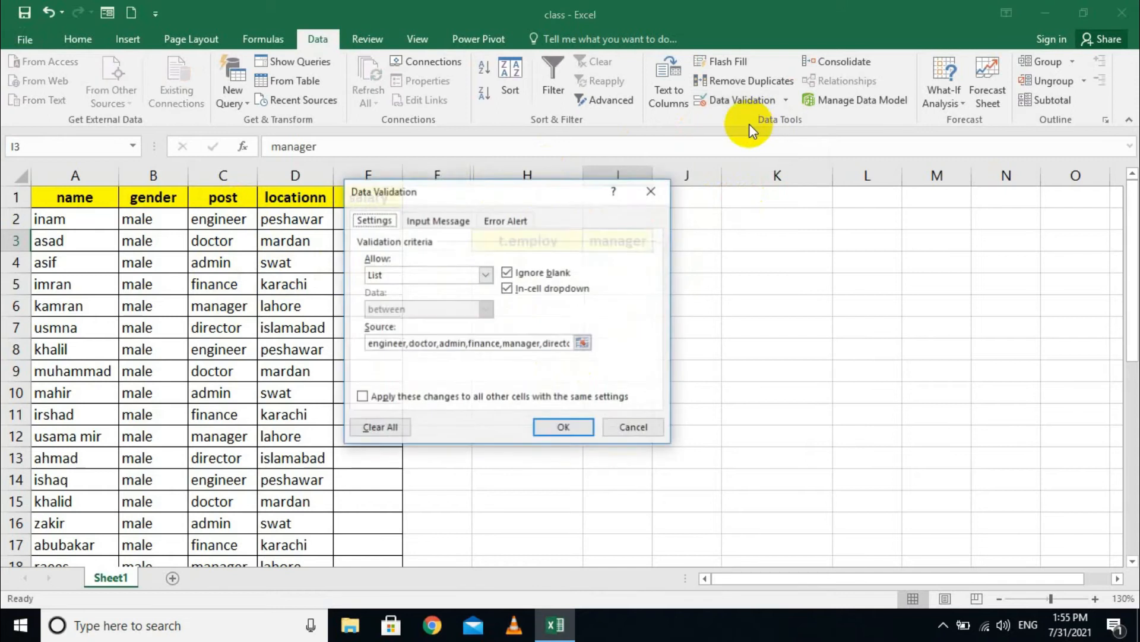
{"action": "left_click", "coordinate": [404, 429]}
{"action": "left_click", "coordinate": [485, 274]}
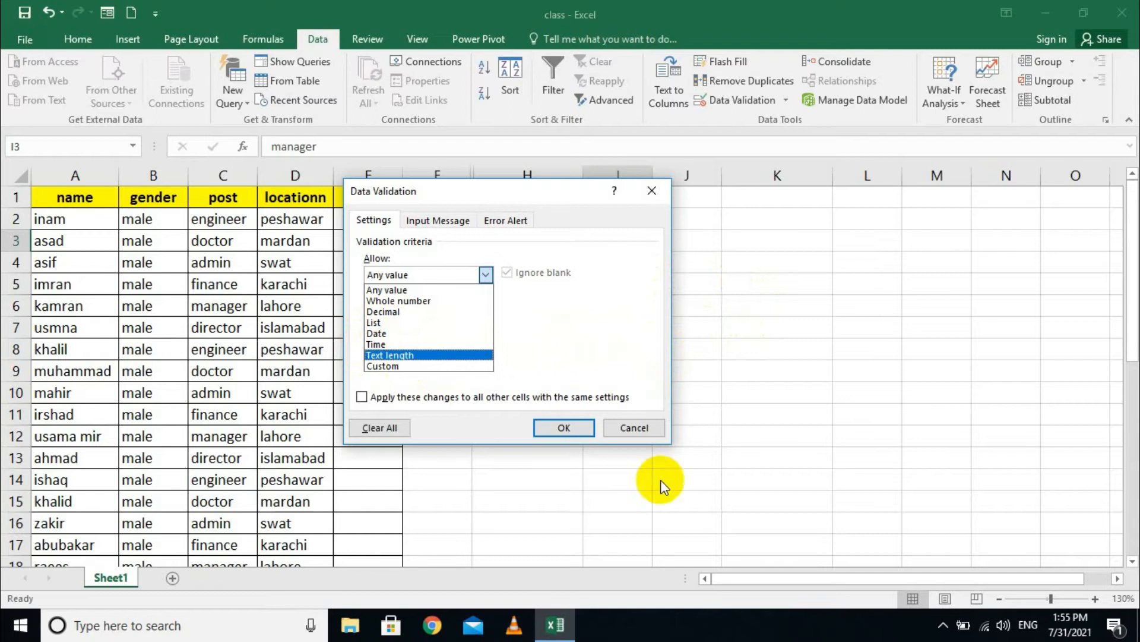
- Close the validation dialog unchanged and select the admission date cells H23:H30
{"action": "left_click", "coordinate": [623, 428]}
{"action": "scroll", "coordinate": [585, 445], "scroll_direction": "down", "scroll_amount": 6}
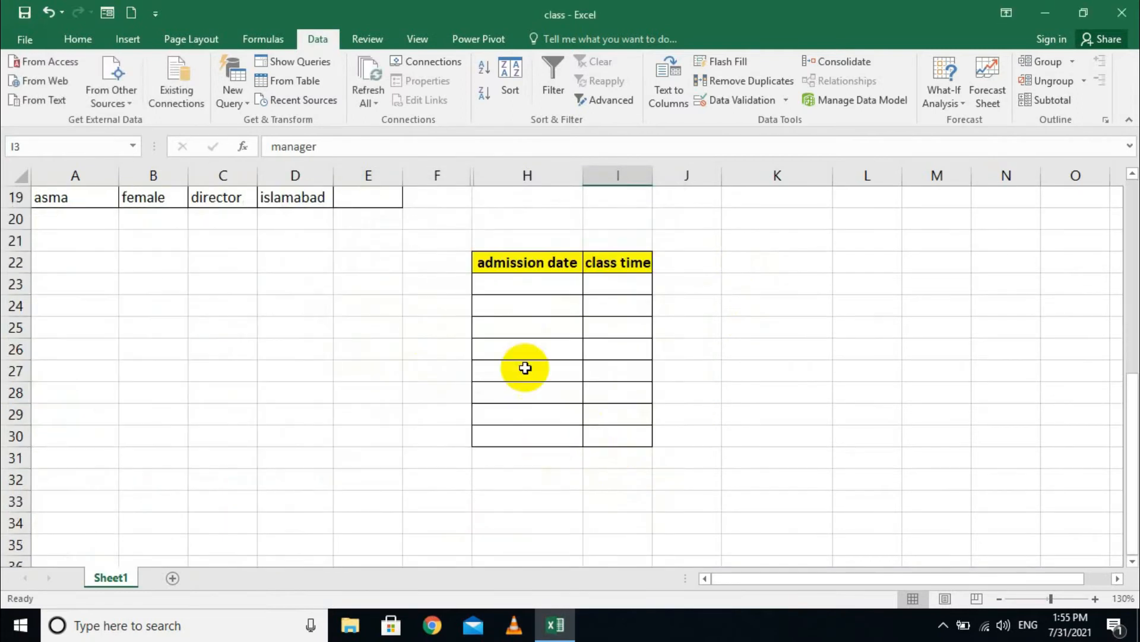
{"action": "left_click", "coordinate": [544, 285]}
{"action": "left_click", "coordinate": [622, 284]}
{"action": "left_click", "coordinate": [498, 287]}
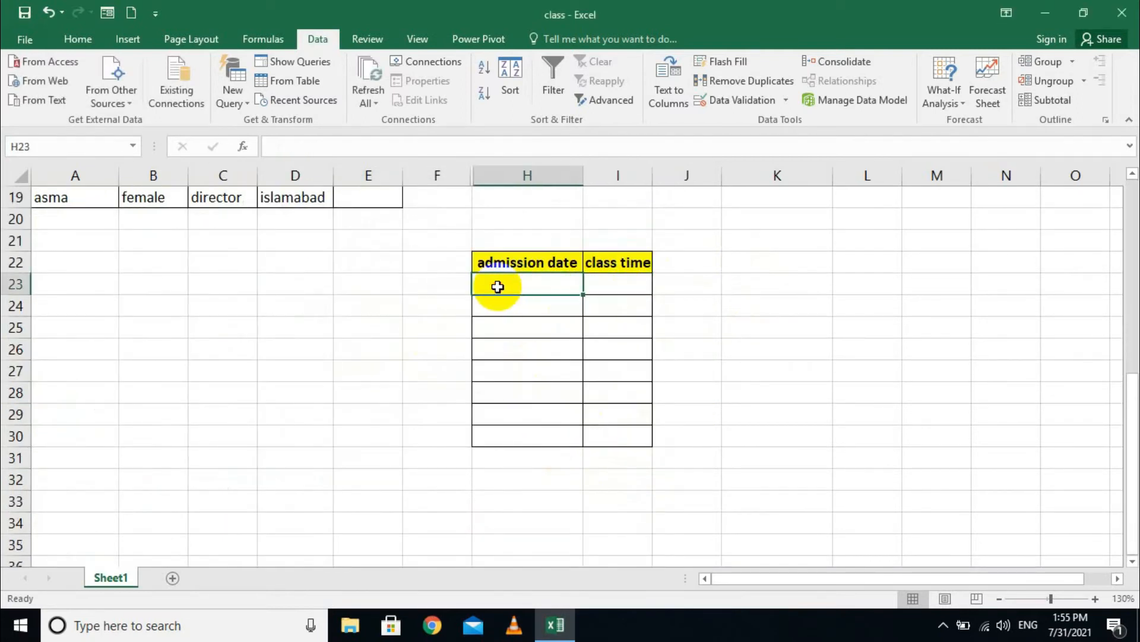
{"action": "left_click_drag", "start_coordinate": [515, 286], "coordinate": [505, 436]}
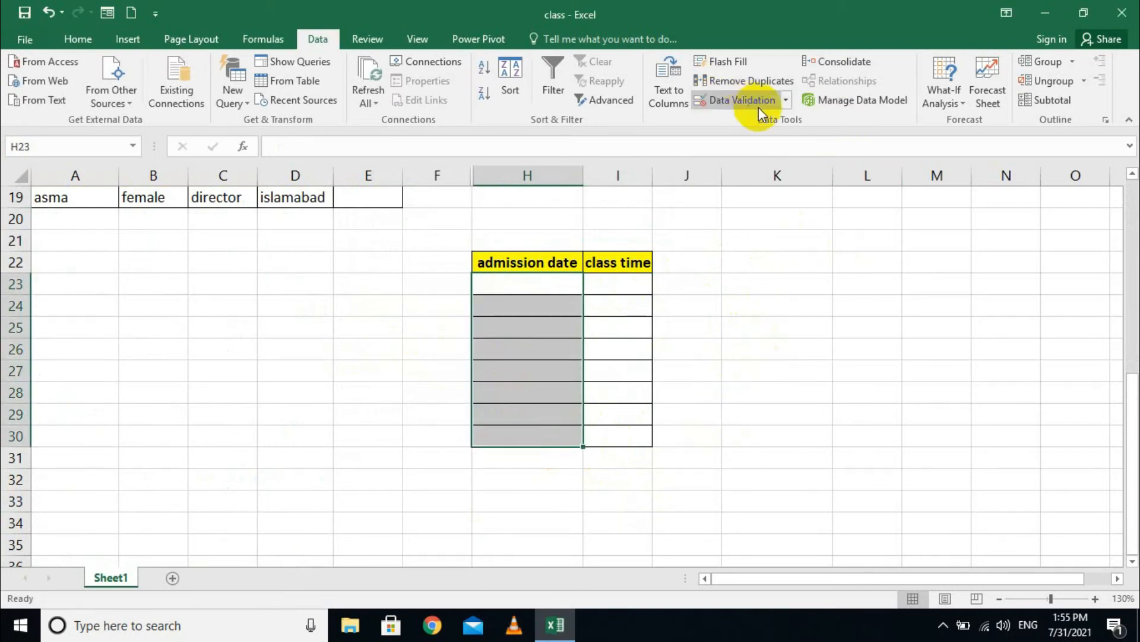
- Set H23:H30's validation to allow Dates with the between comparison
{"action": "left_click", "coordinate": [785, 99]}
{"action": "left_click", "coordinate": [764, 122]}
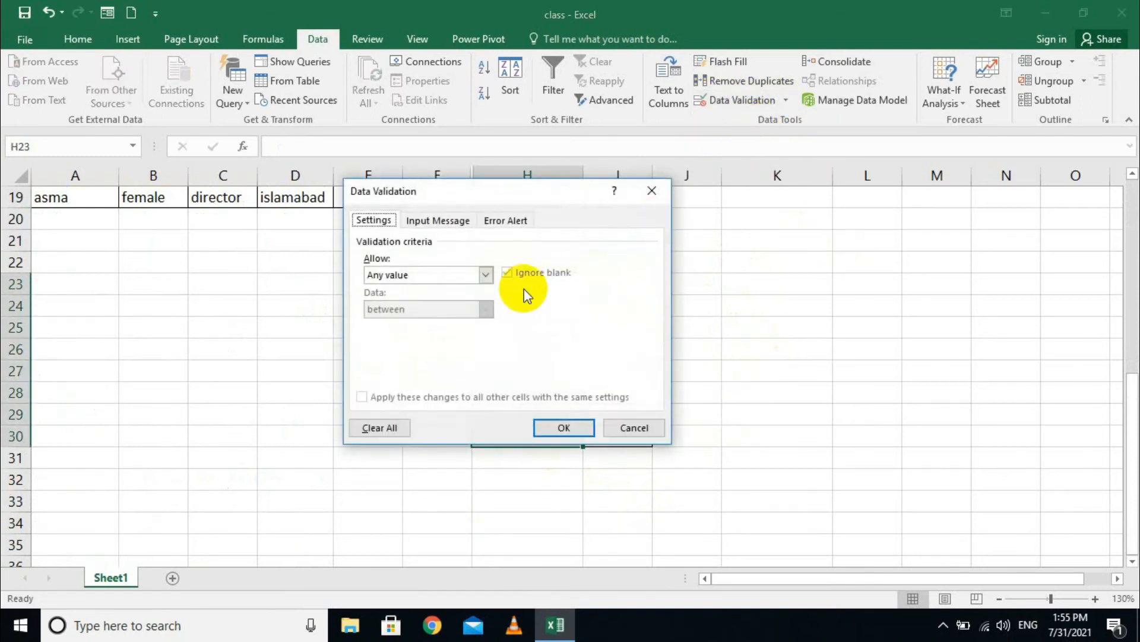
{"action": "left_click", "coordinate": [461, 279]}
{"action": "left_click", "coordinate": [420, 332]}
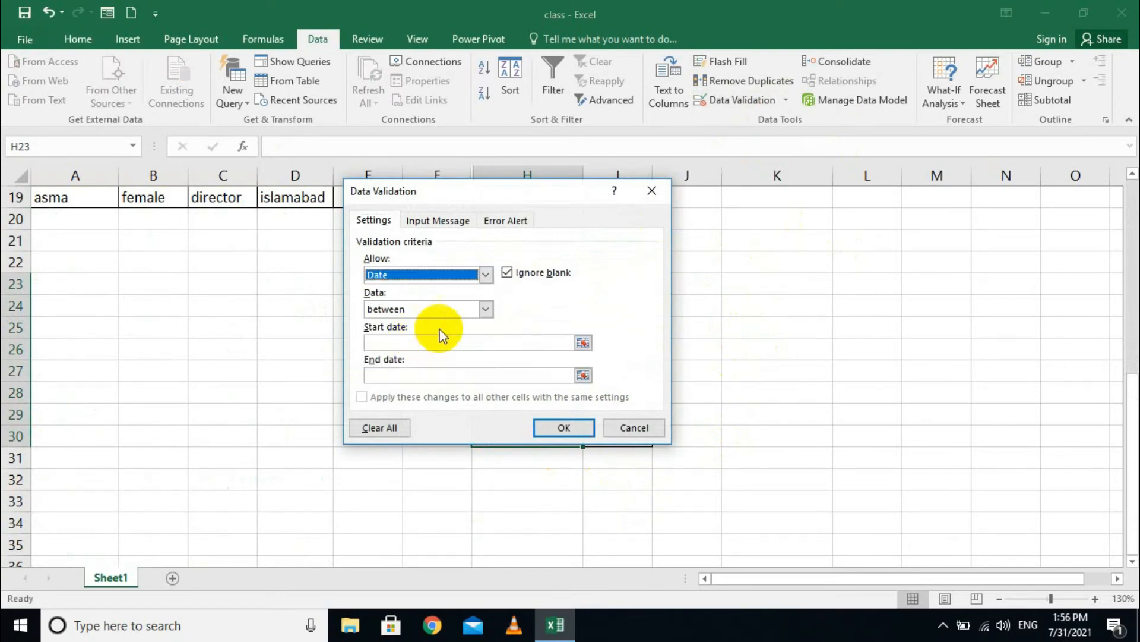
{"action": "left_click", "coordinate": [437, 308]}
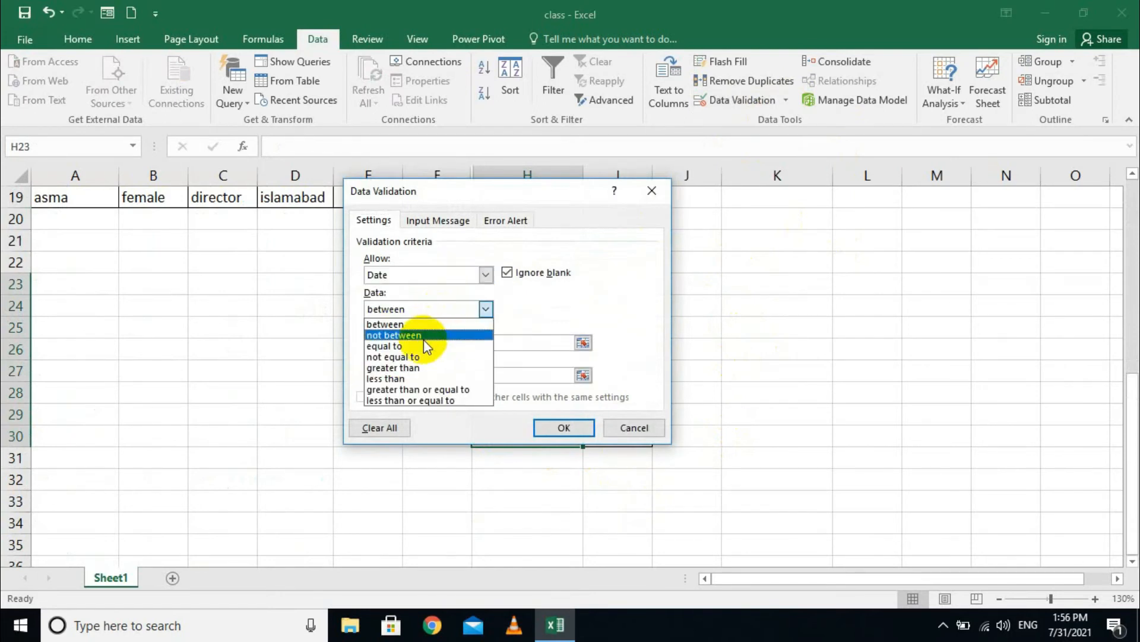
{"action": "left_click", "coordinate": [458, 321]}
- Enter start date 7/31/2021 and end date 8/31/2021, and apply the rule
{"action": "left_click", "coordinate": [469, 340]}
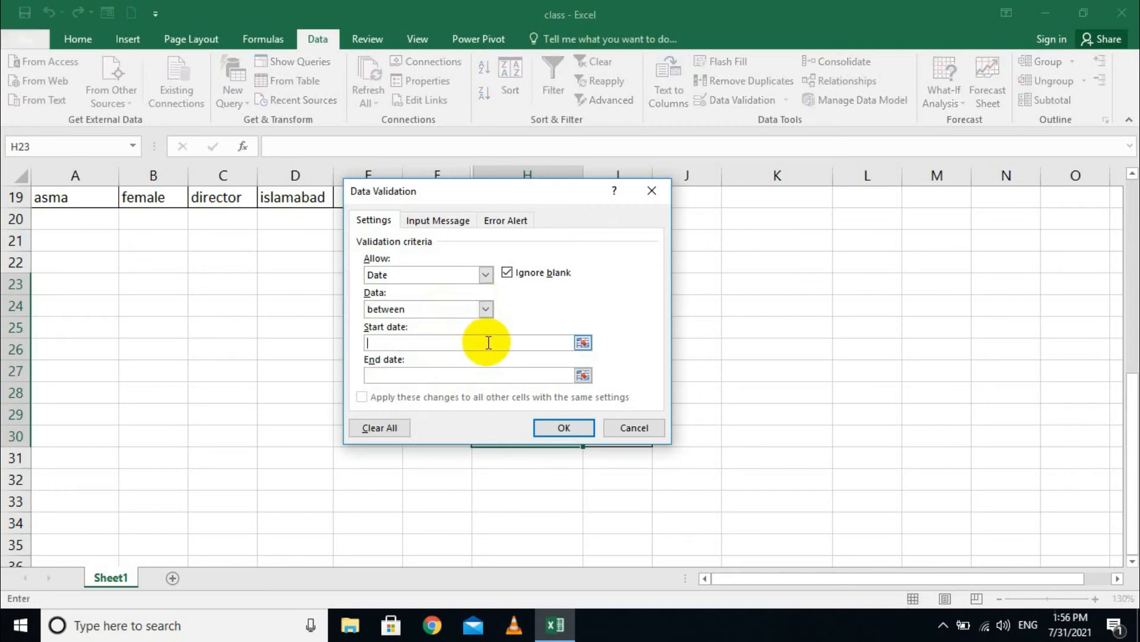
{"action": "left_click", "coordinate": [583, 343]}
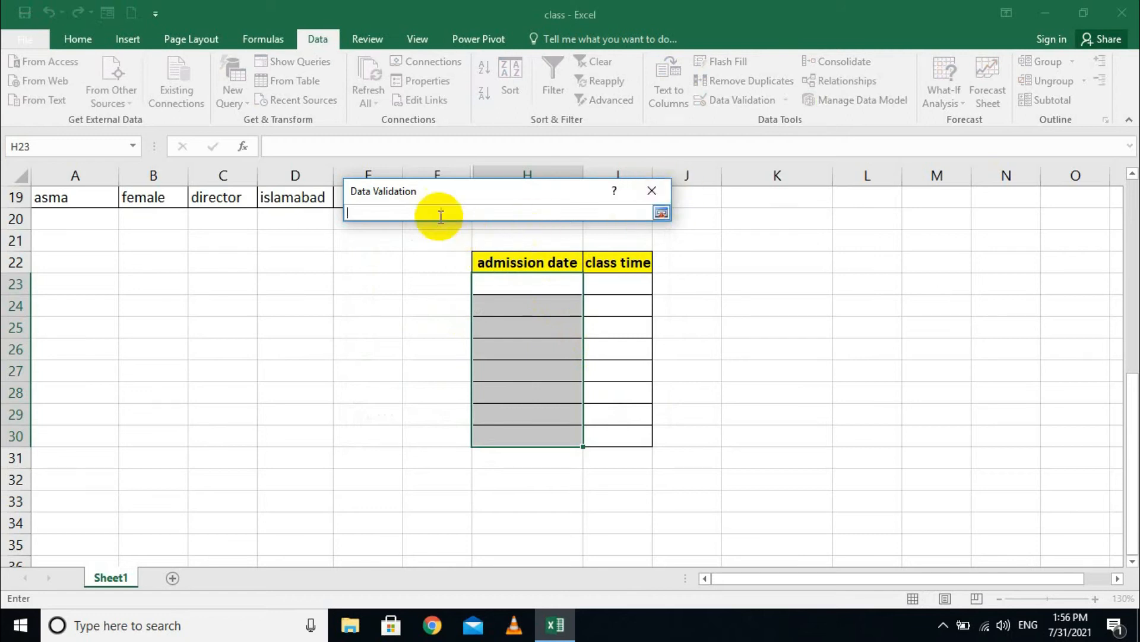
{"action": "left_click", "coordinate": [1070, 625]}
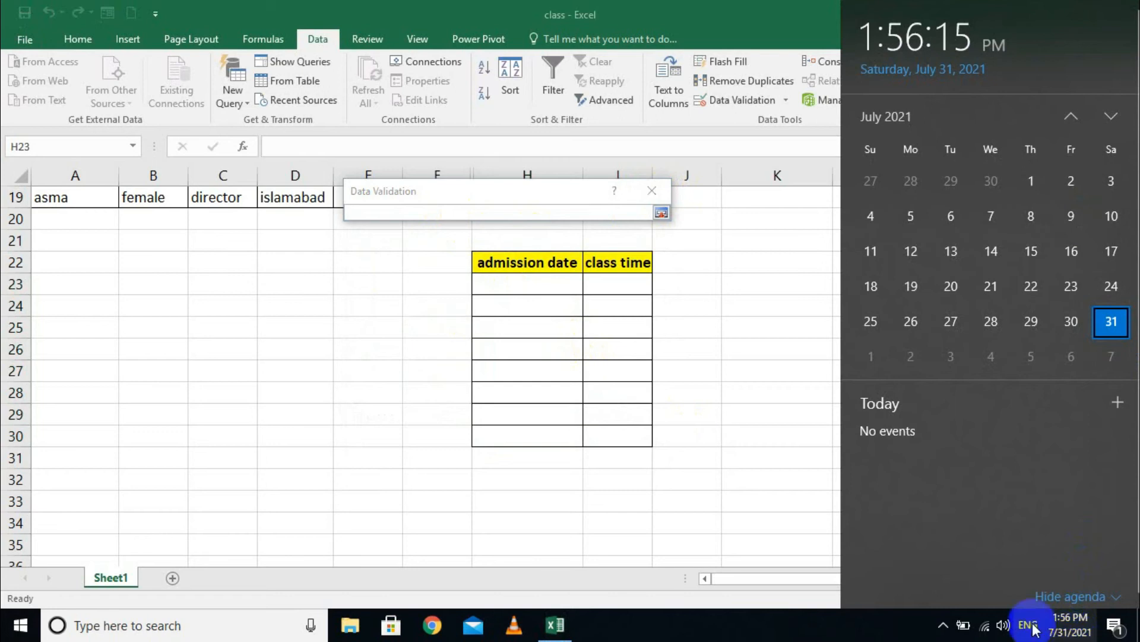
{"action": "left_click", "coordinate": [402, 215]}
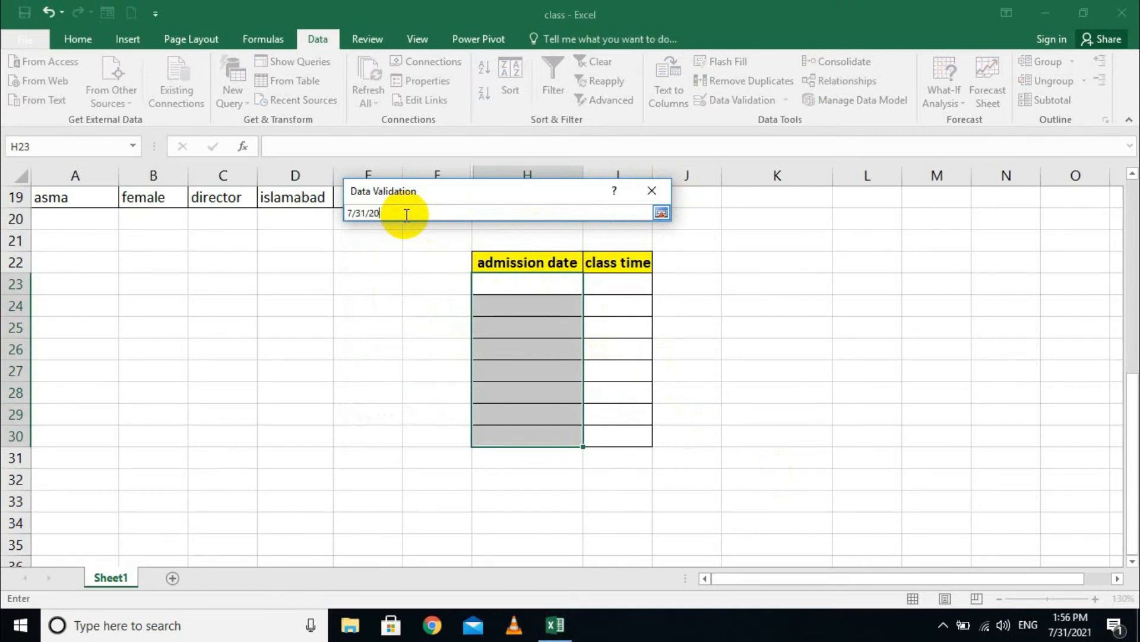
{"action": "key", "text": "Return"}
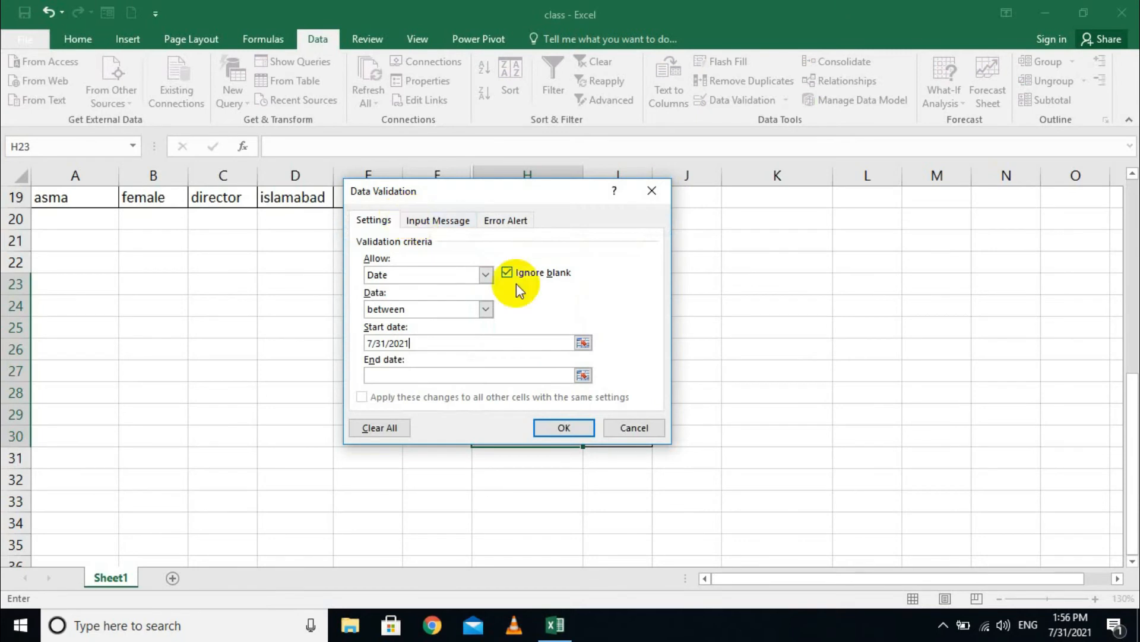
{"action": "left_click", "coordinate": [404, 372]}
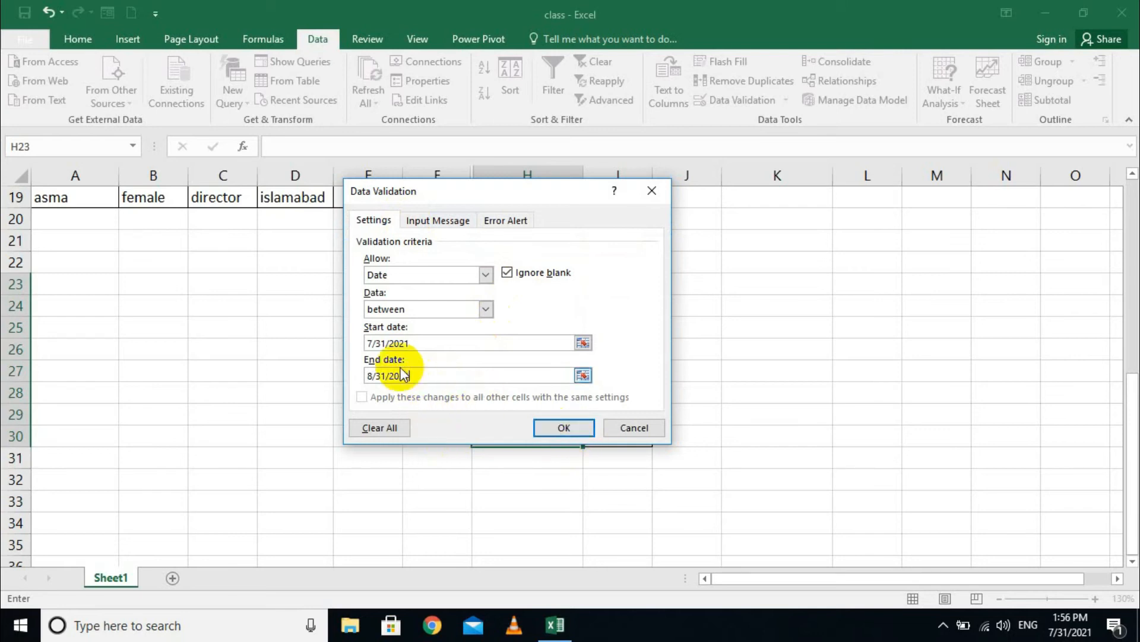
{"action": "left_click_drag", "start_coordinate": [377, 347], "coordinate": [341, 376]}
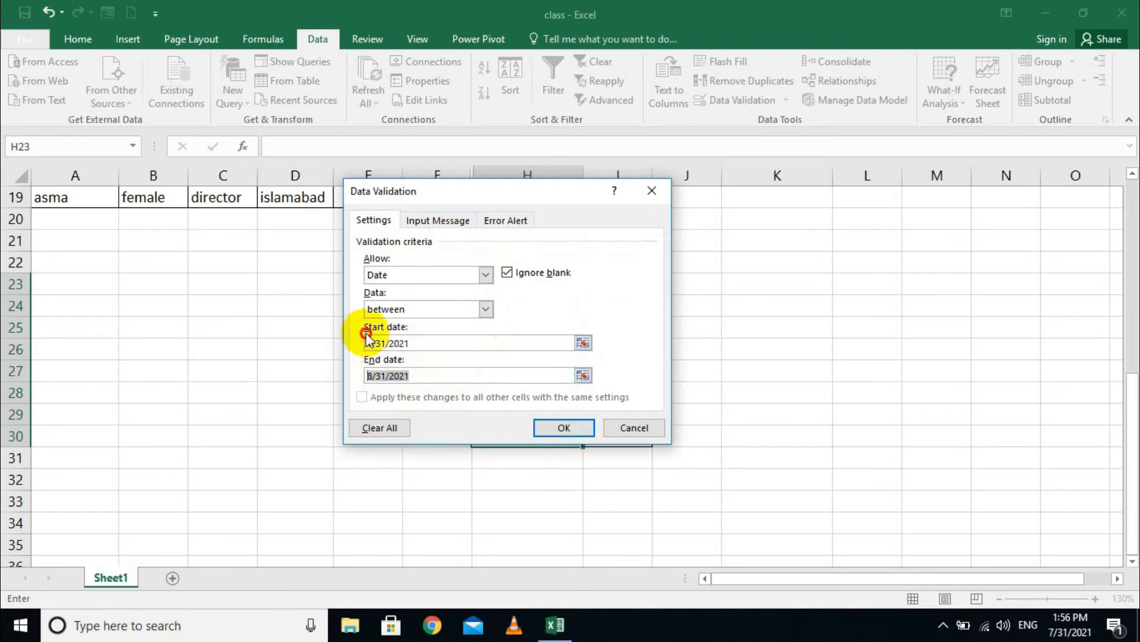
{"action": "left_click", "coordinate": [557, 429]}
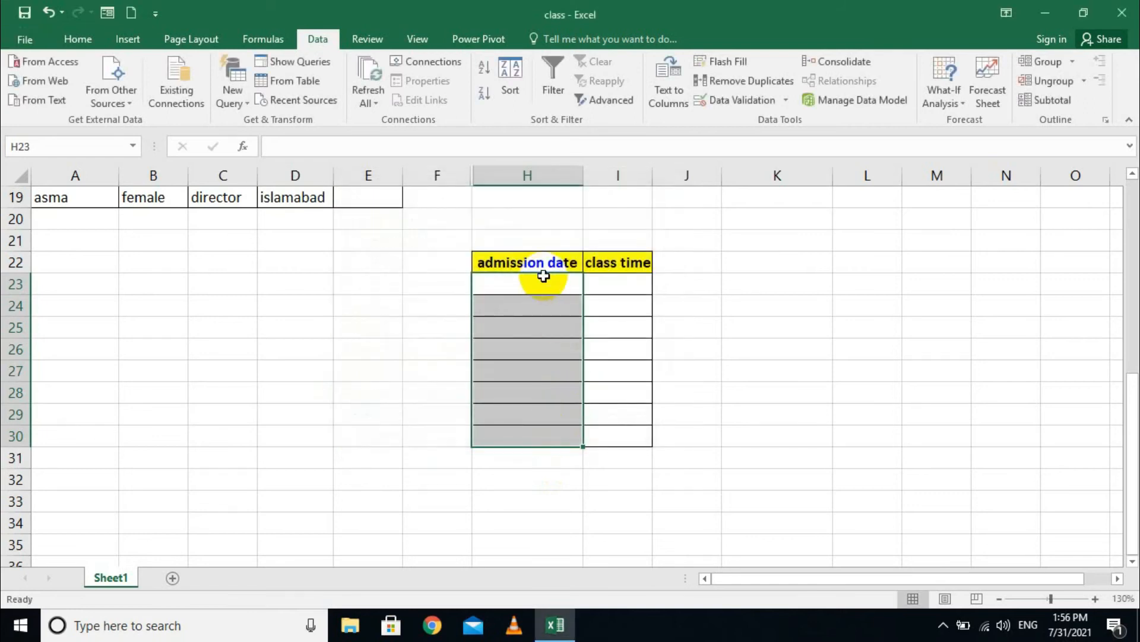
- Enter 7/31/2021 in H23, then see 9/31/2021 rejected in H24
{"action": "left_click", "coordinate": [524, 288]}
{"action": "type", "text": "7"}
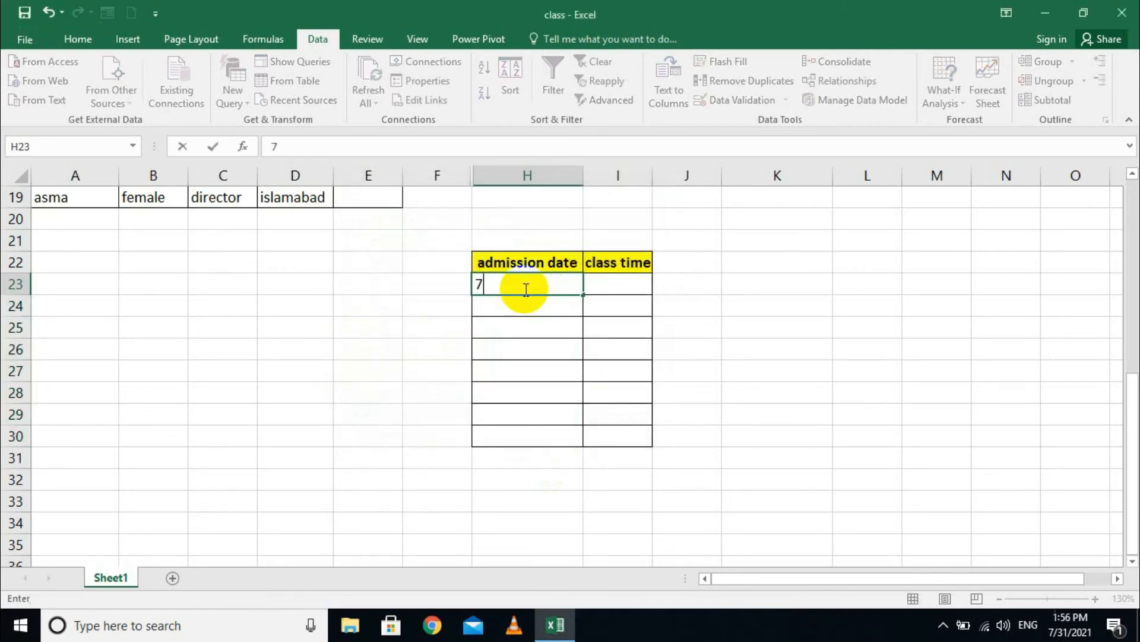
{"action": "type", "text": "/31/2021"}
{"action": "key", "text": "Return"}
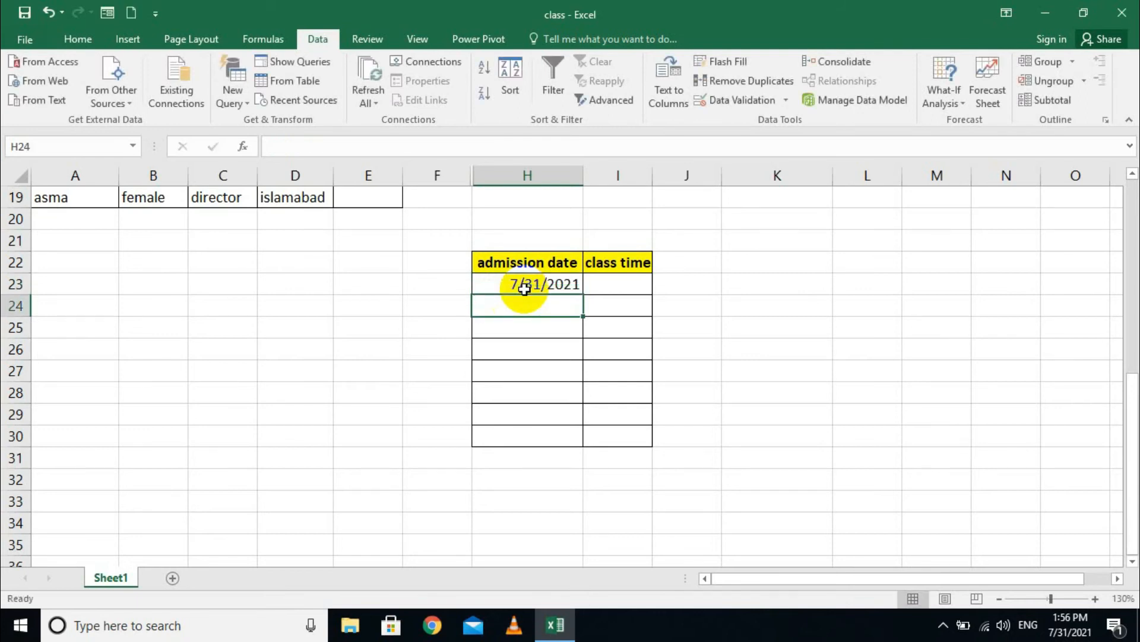
{"action": "type", "text": "9/31/2021"}
{"action": "key", "text": "Return"}
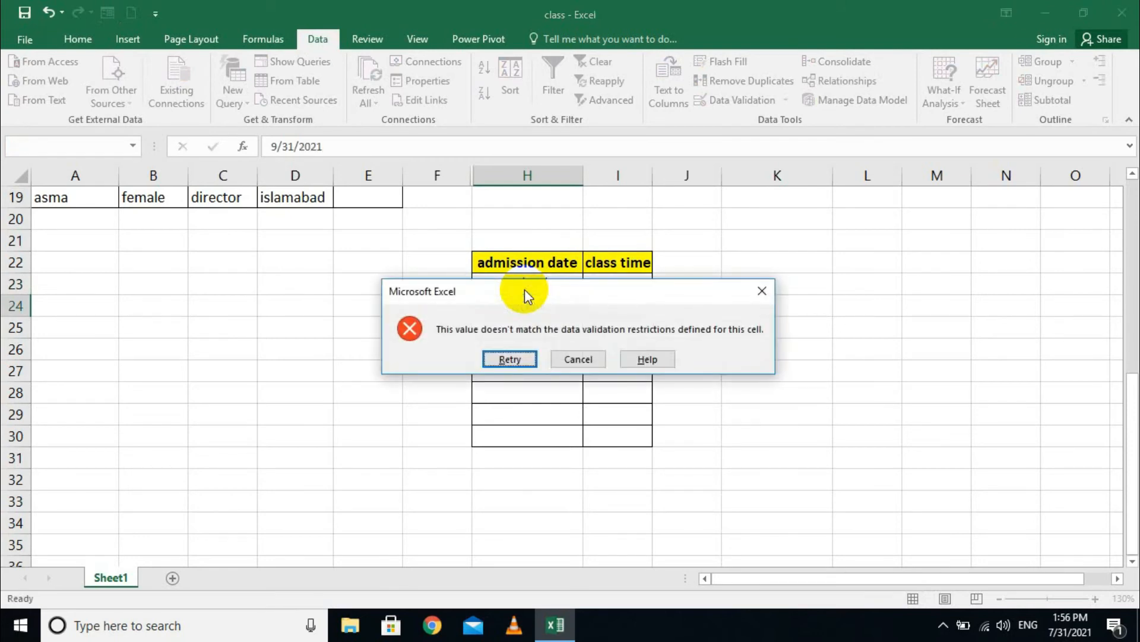
{"action": "left_click", "coordinate": [572, 360]}
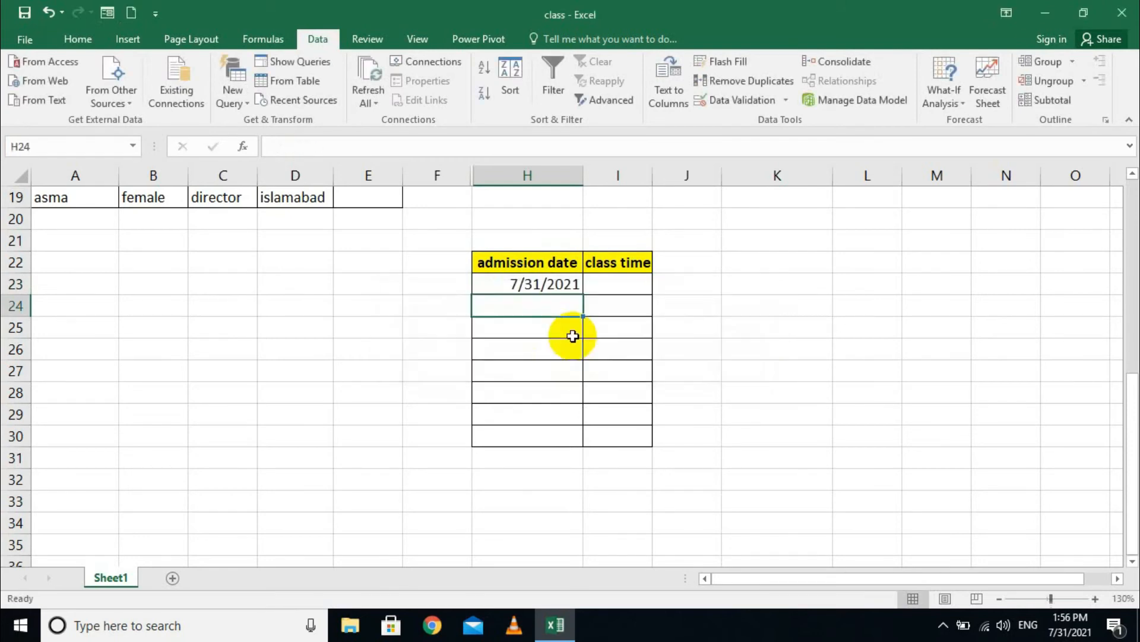
- Enter the valid date 8/31/2021 in H24
{"action": "type", "text": "8/31/2021"}
{"action": "key", "text": "Return"}
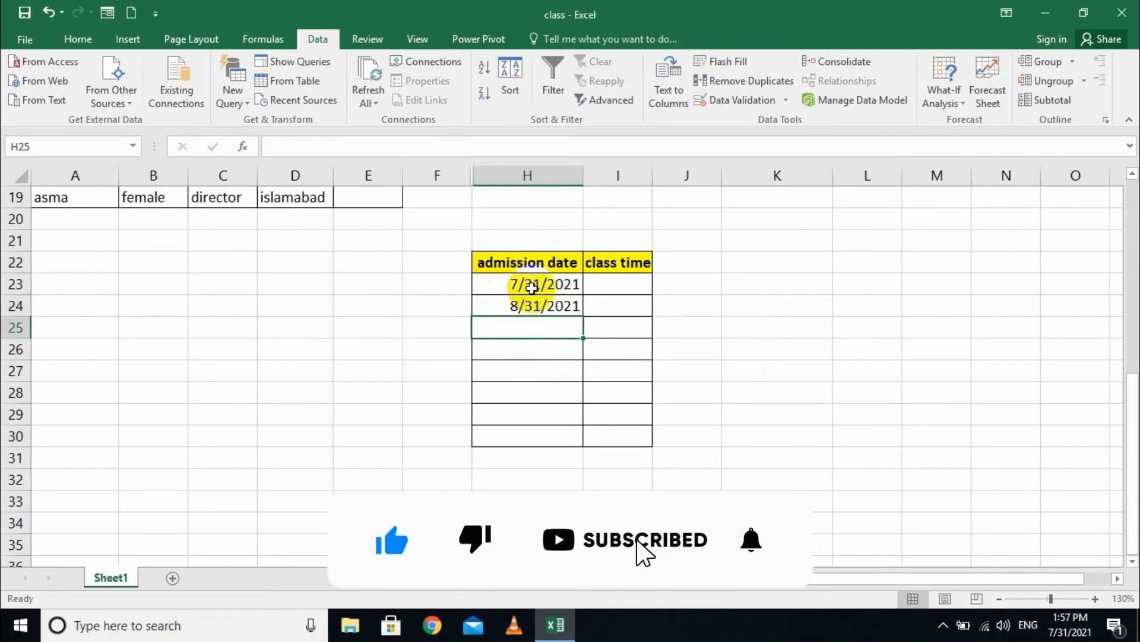
{"action": "left_click", "coordinate": [608, 287]}
{"action": "left_click", "coordinate": [800, 340]}
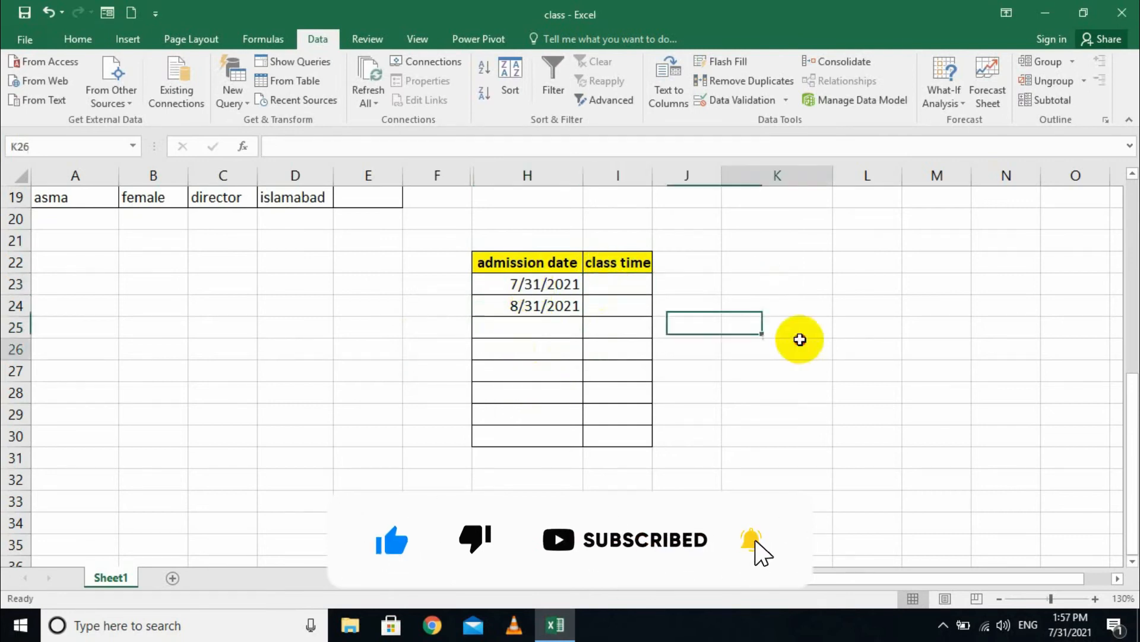
{"action": "left_click", "coordinate": [522, 285]}
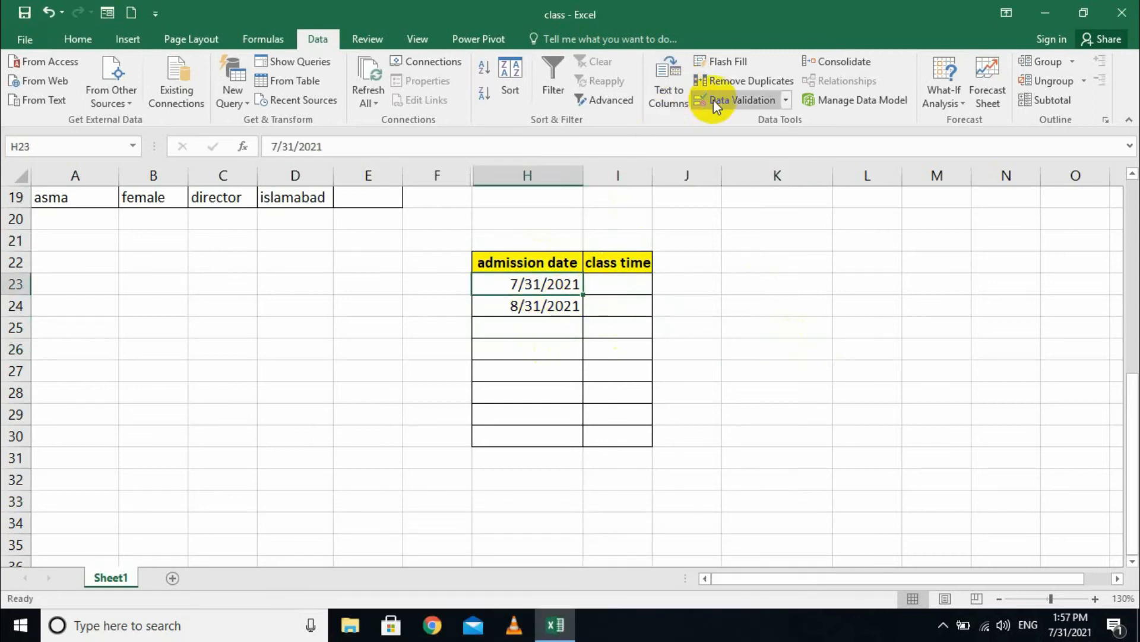
- Switch H23's date validation rule to a single exact date
{"action": "left_click", "coordinate": [789, 101]}
{"action": "left_click", "coordinate": [758, 124]}
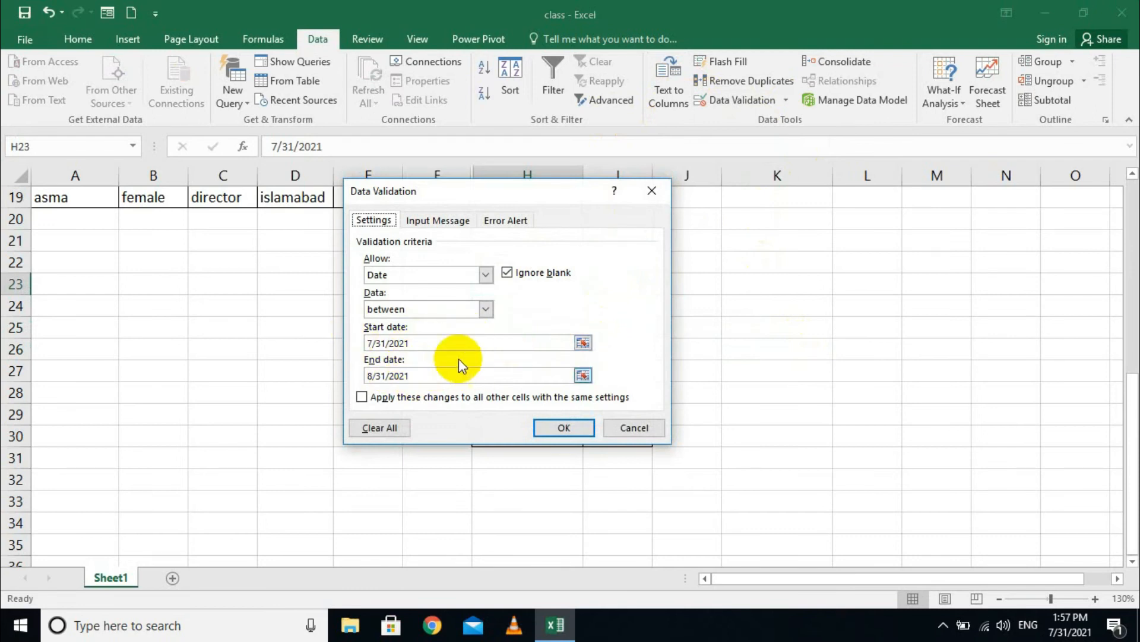
{"action": "left_click", "coordinate": [486, 309]}
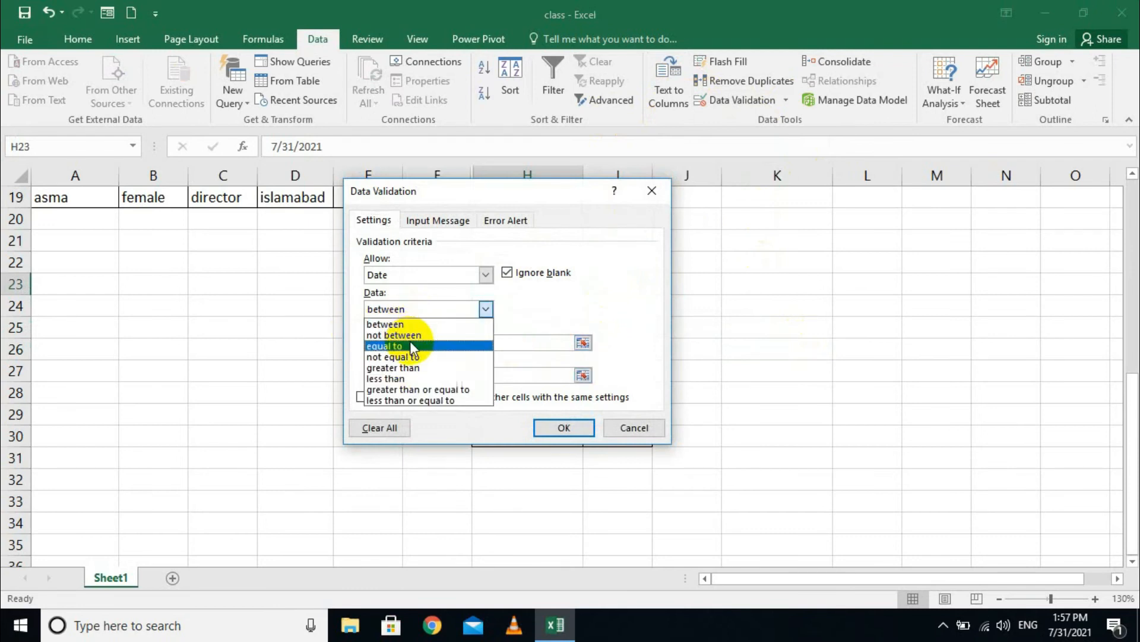
{"action": "left_click", "coordinate": [451, 345]}
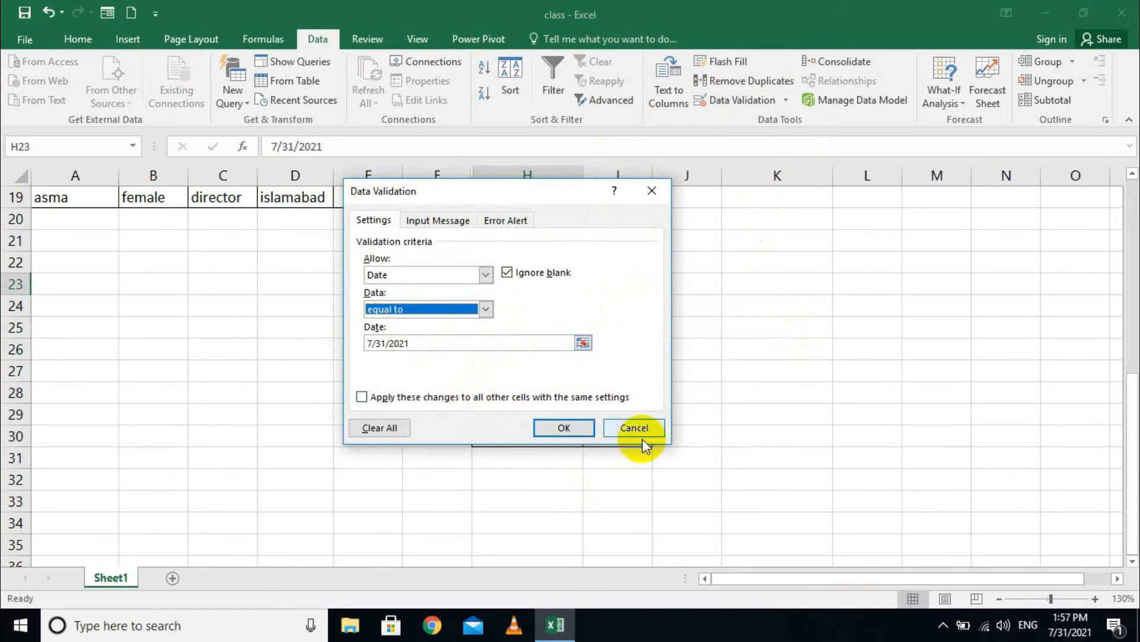
{"action": "left_click", "coordinate": [576, 433]}
- Enter 8/31/2021 as the admission date in H26
{"action": "left_click", "coordinate": [526, 332]}
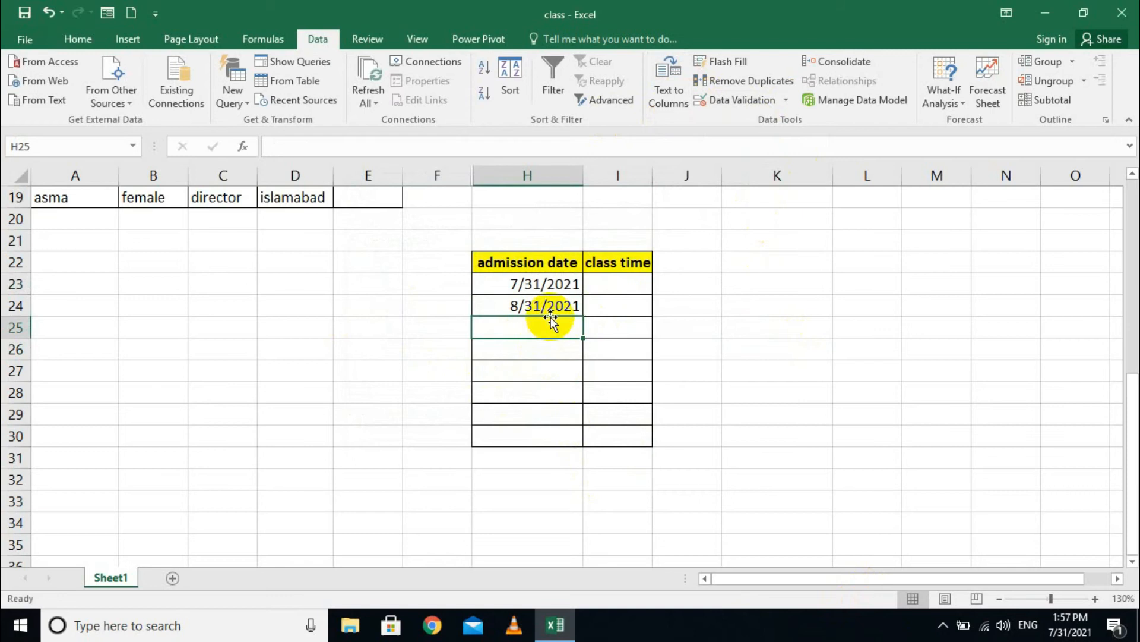
{"action": "left_click", "coordinate": [517, 356]}
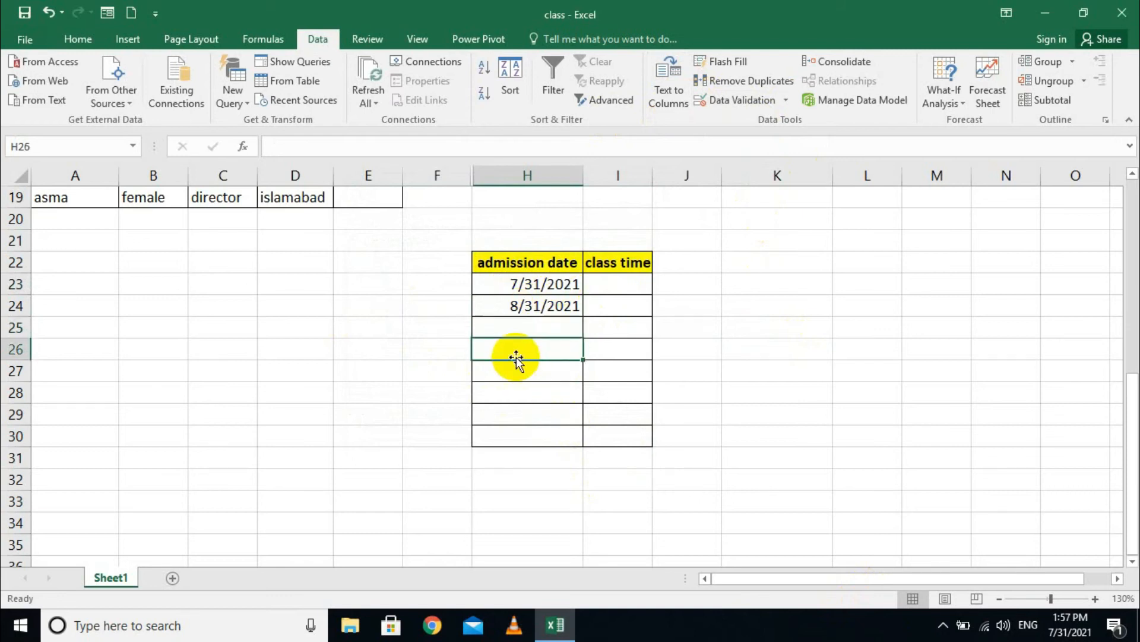
{"action": "type", "text": "8/31/2021"}
{"action": "key", "text": "Return"}
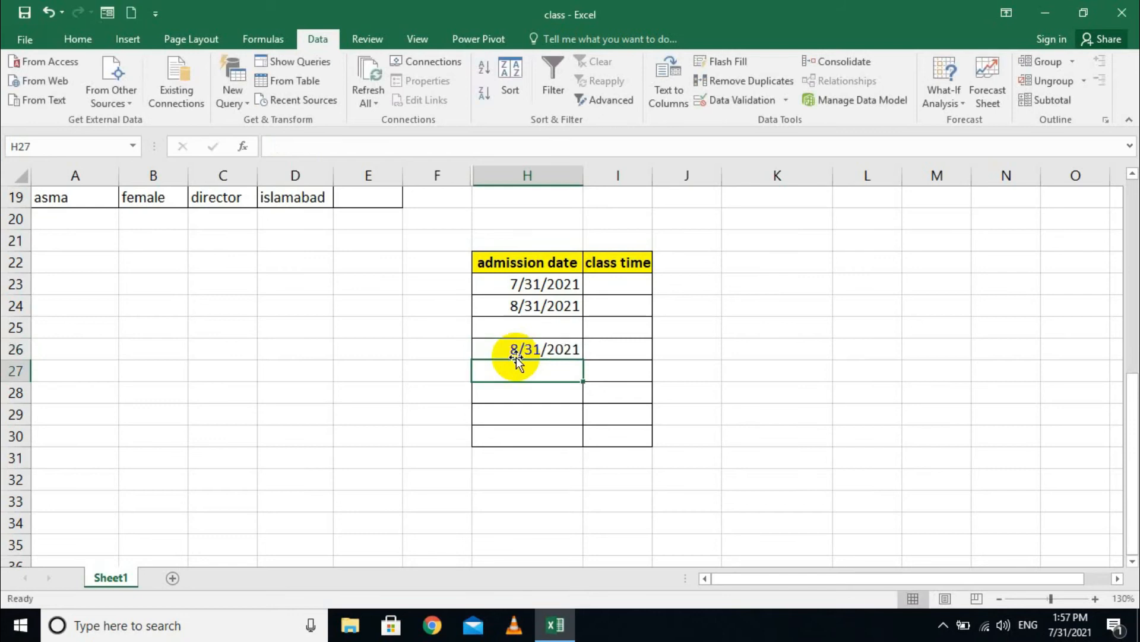
- Apply an exact-date validation rule to the empty cells H27:H30
{"action": "left_click_drag", "start_coordinate": [499, 328], "coordinate": [507, 436]}
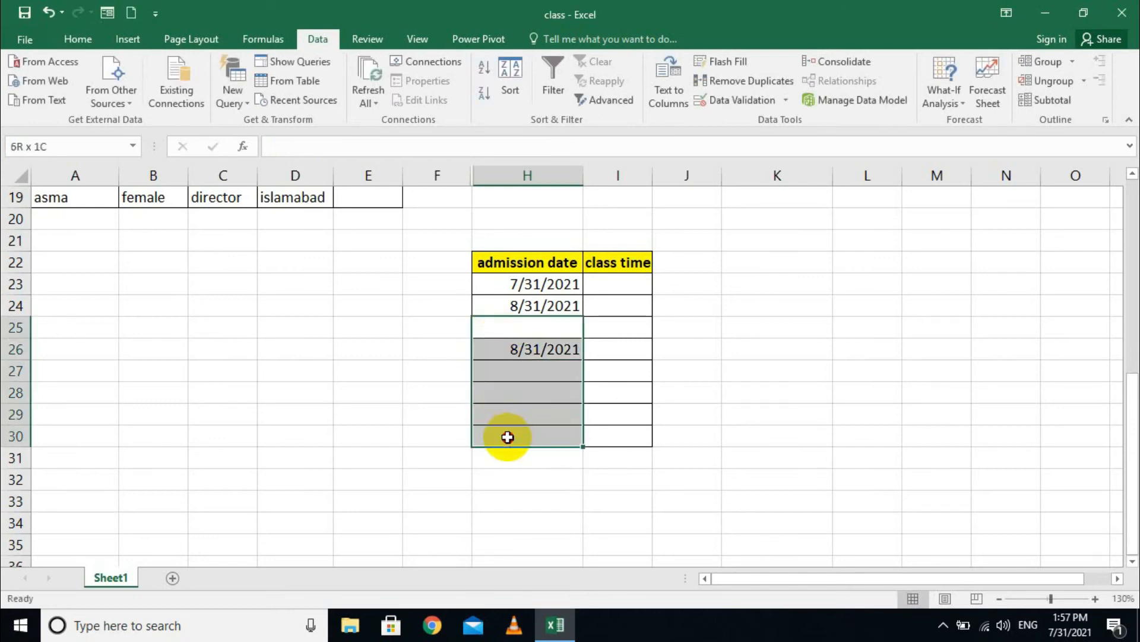
{"action": "left_click_drag", "start_coordinate": [530, 365], "coordinate": [537, 434]}
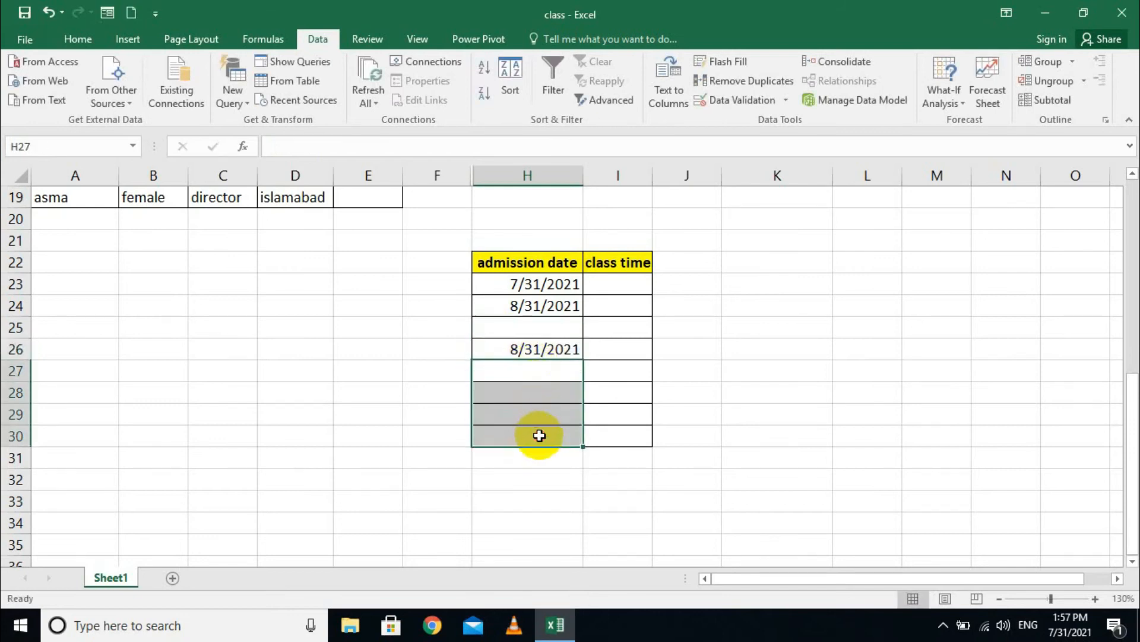
{"action": "left_click", "coordinate": [787, 101]}
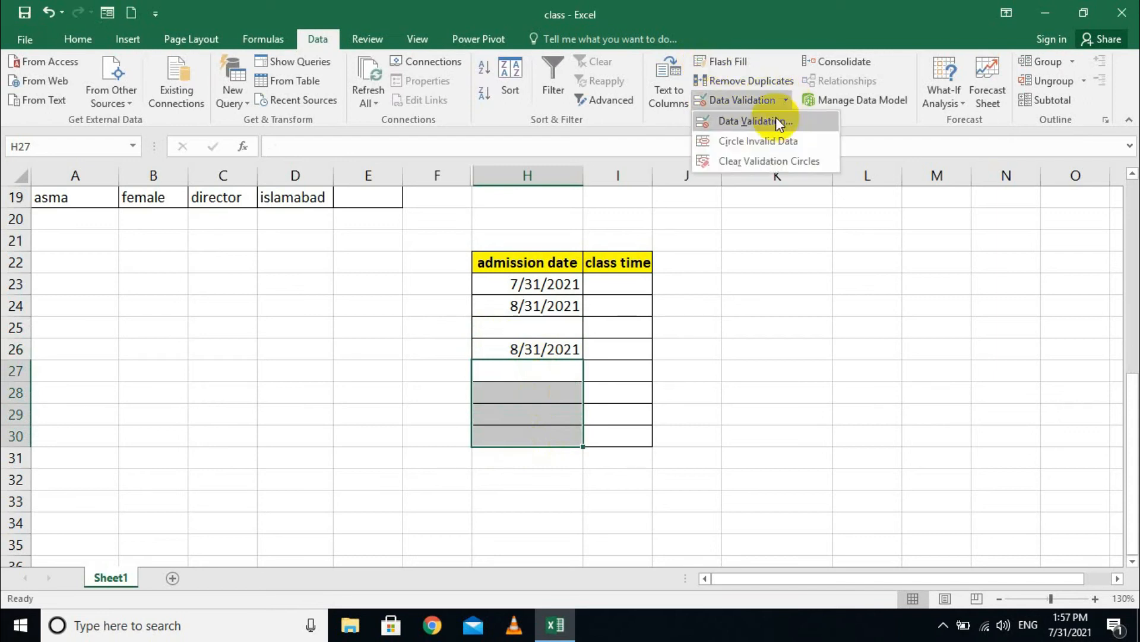
{"action": "left_click", "coordinate": [746, 122]}
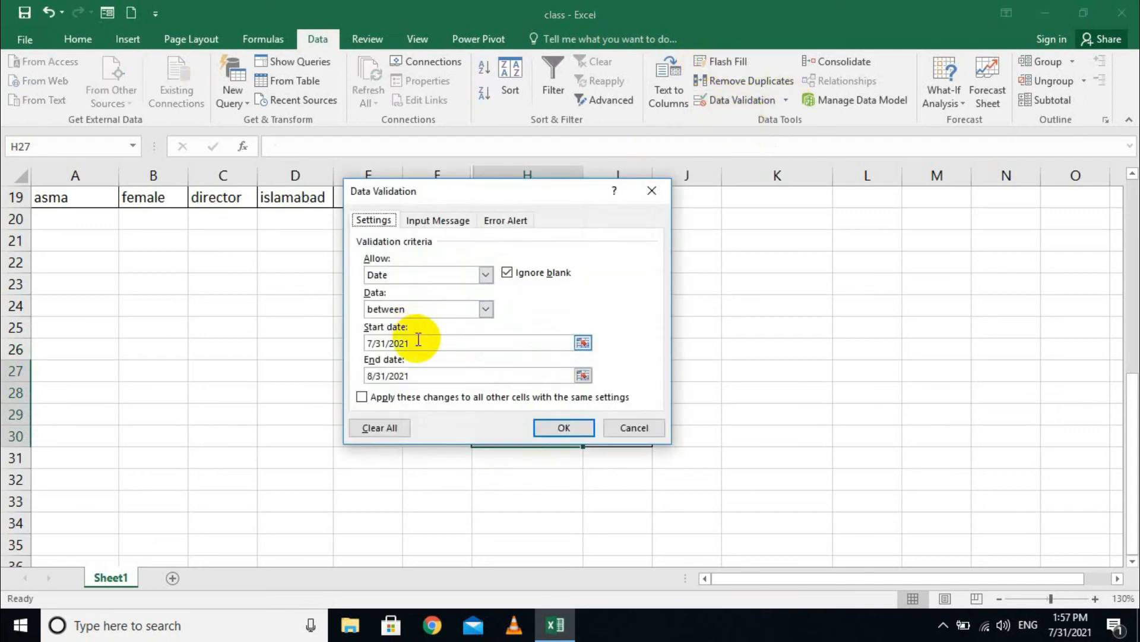
{"action": "left_click", "coordinate": [398, 309]}
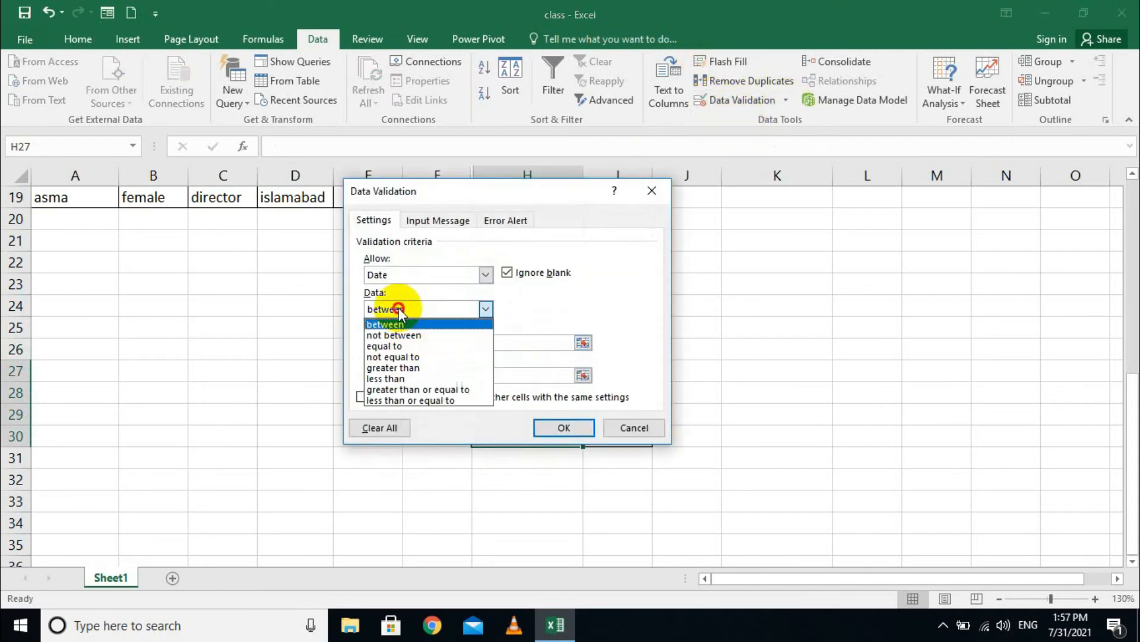
{"action": "left_click", "coordinate": [404, 348]}
{"action": "left_click", "coordinate": [543, 427]}
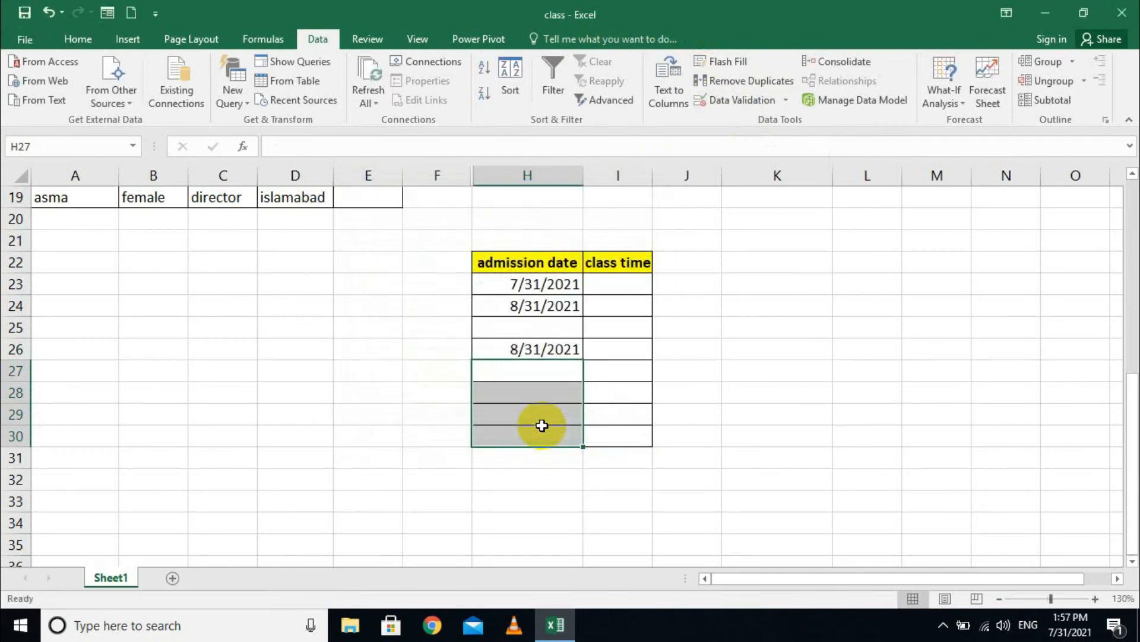
- Test H27 with 8/31/2021, cancel the rejection, then enter 7/31/2021
{"action": "left_click", "coordinate": [537, 372]}
{"action": "type", "text": "8/31/2021"}
{"action": "key", "text": "Return"}
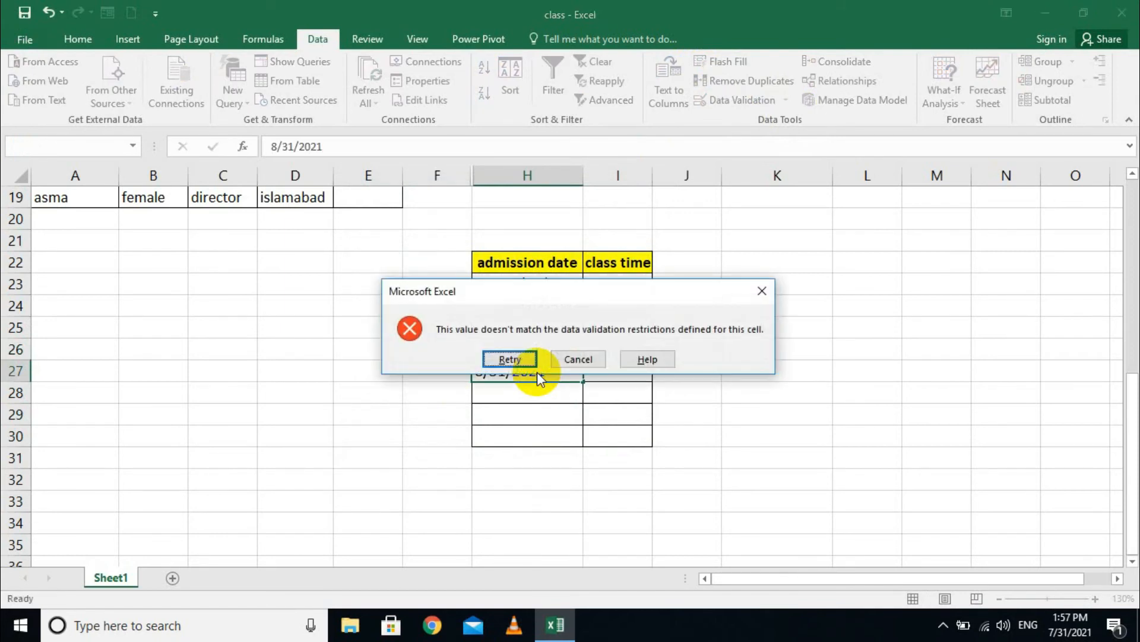
{"action": "key", "text": "Tab"}
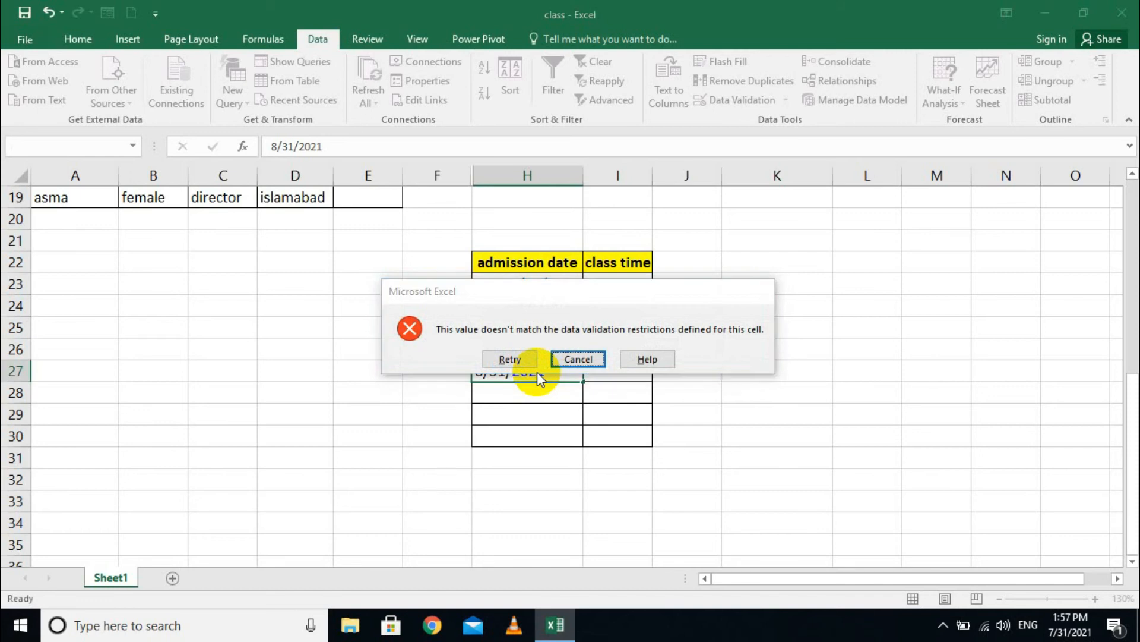
{"action": "key", "text": "Return"}
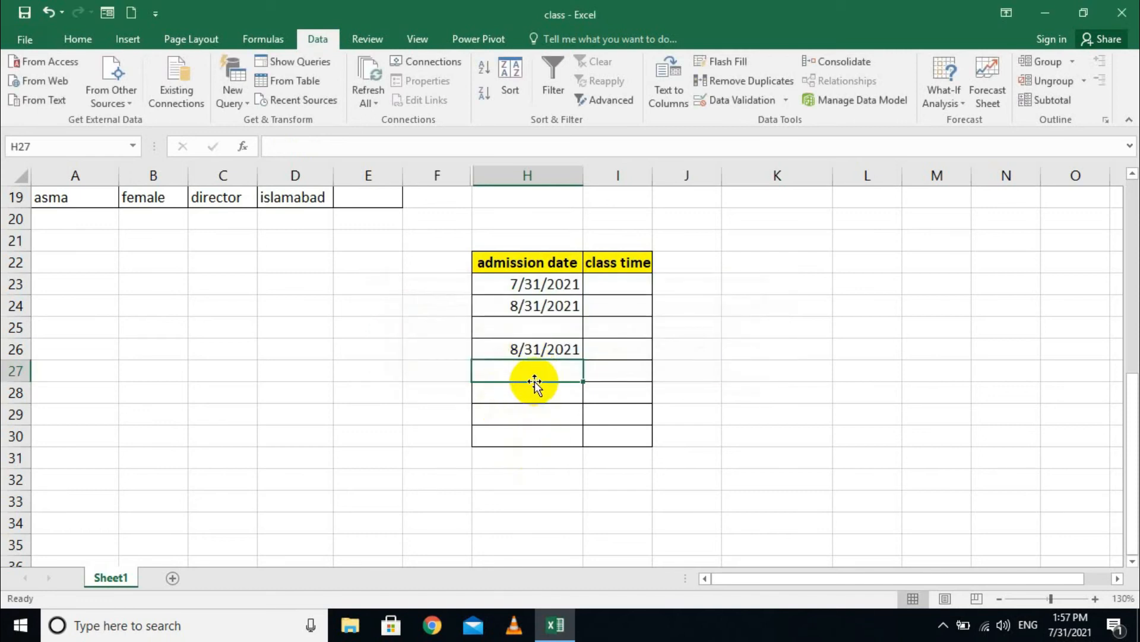
{"action": "left_click", "coordinate": [522, 285]}
{"action": "left_click", "coordinate": [525, 373]}
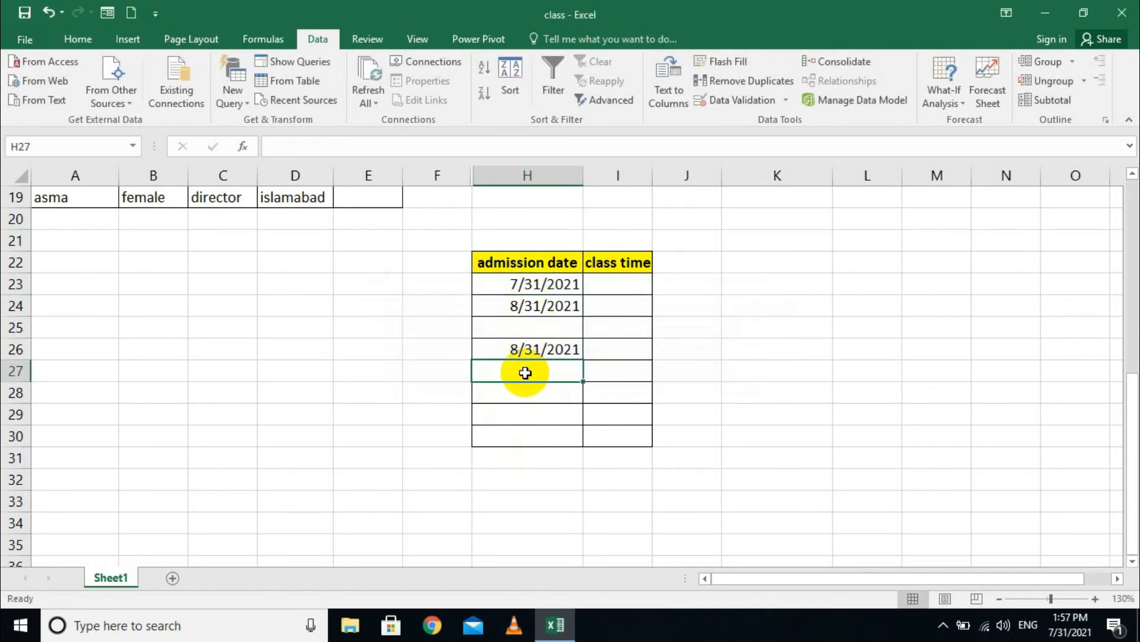
{"action": "type", "text": "7/31/2021"}
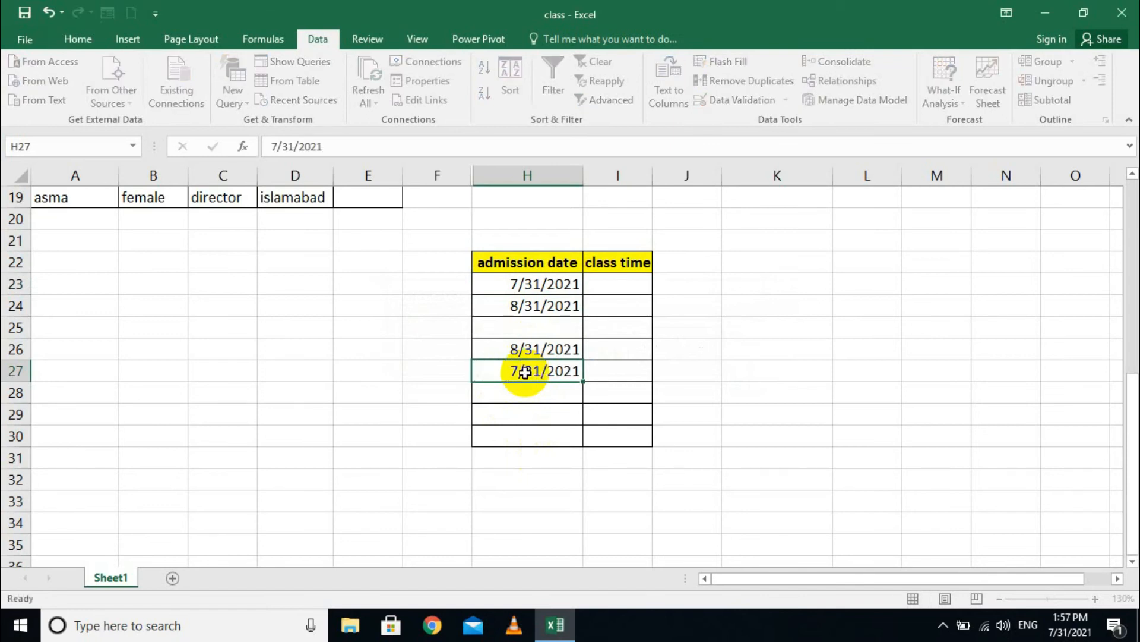
{"action": "key", "text": "Return"}
- Give I23:I30 a Time validation rule between 2:00 and 3:00
{"action": "left_click_drag", "start_coordinate": [621, 283], "coordinate": [621, 437]}
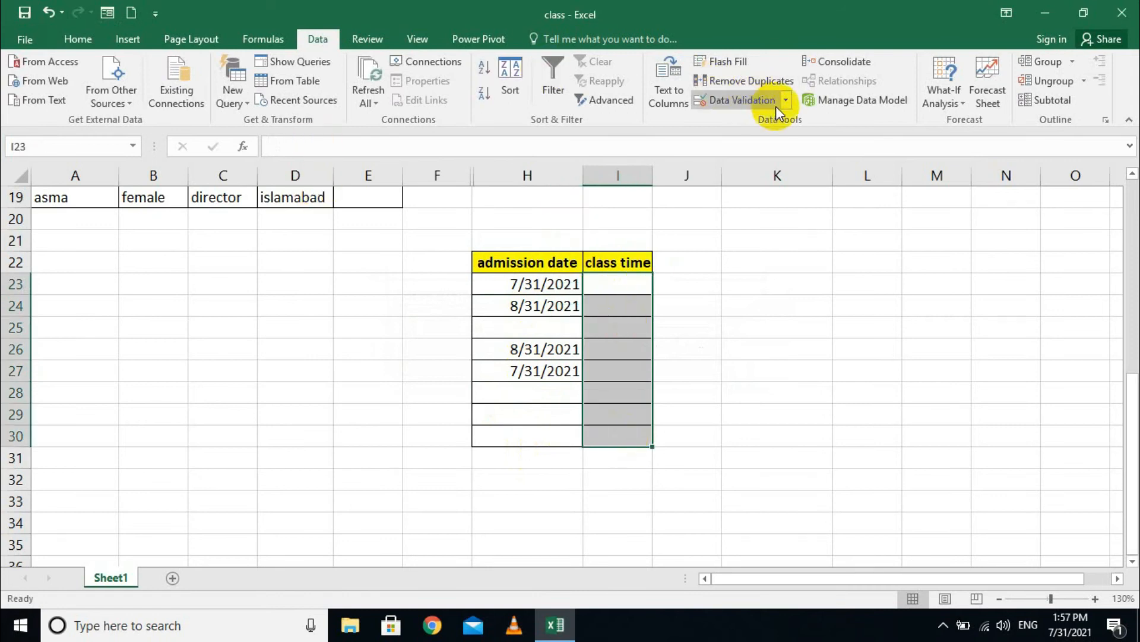
{"action": "left_click", "coordinate": [793, 102]}
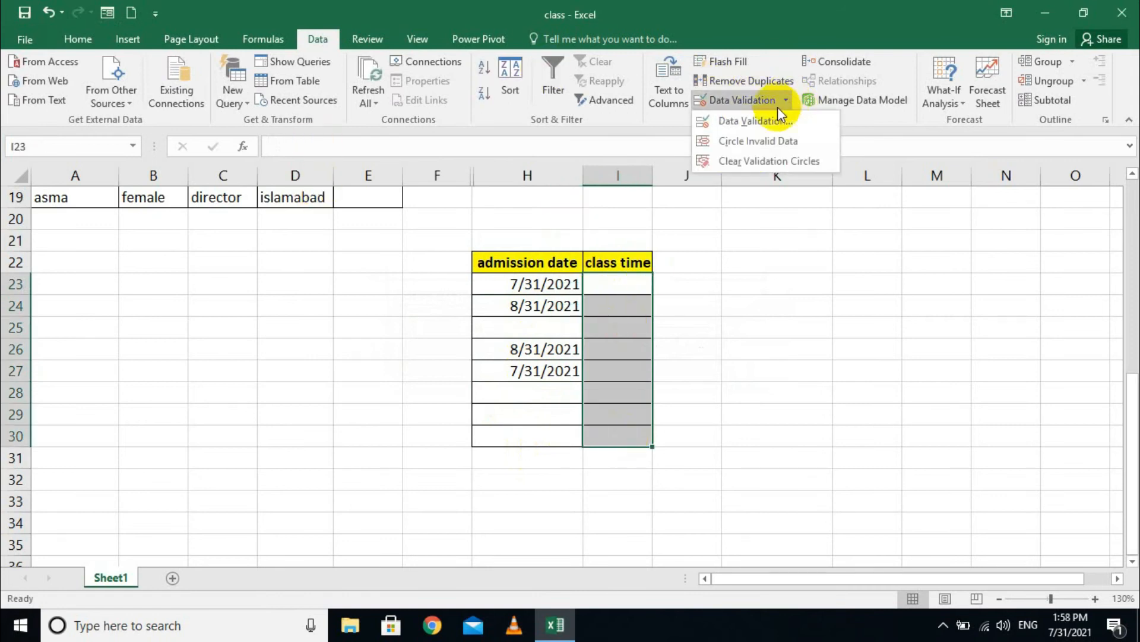
{"action": "left_click", "coordinate": [764, 119]}
{"action": "left_click", "coordinate": [455, 273]}
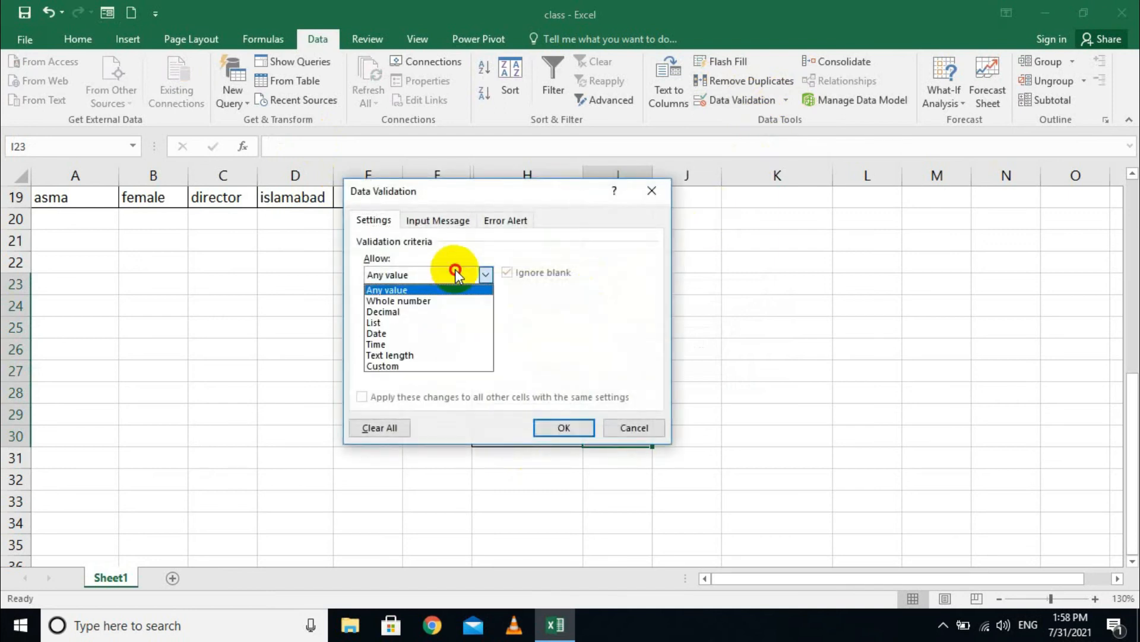
{"action": "left_click", "coordinate": [424, 344]}
{"action": "left_click", "coordinate": [455, 341]}
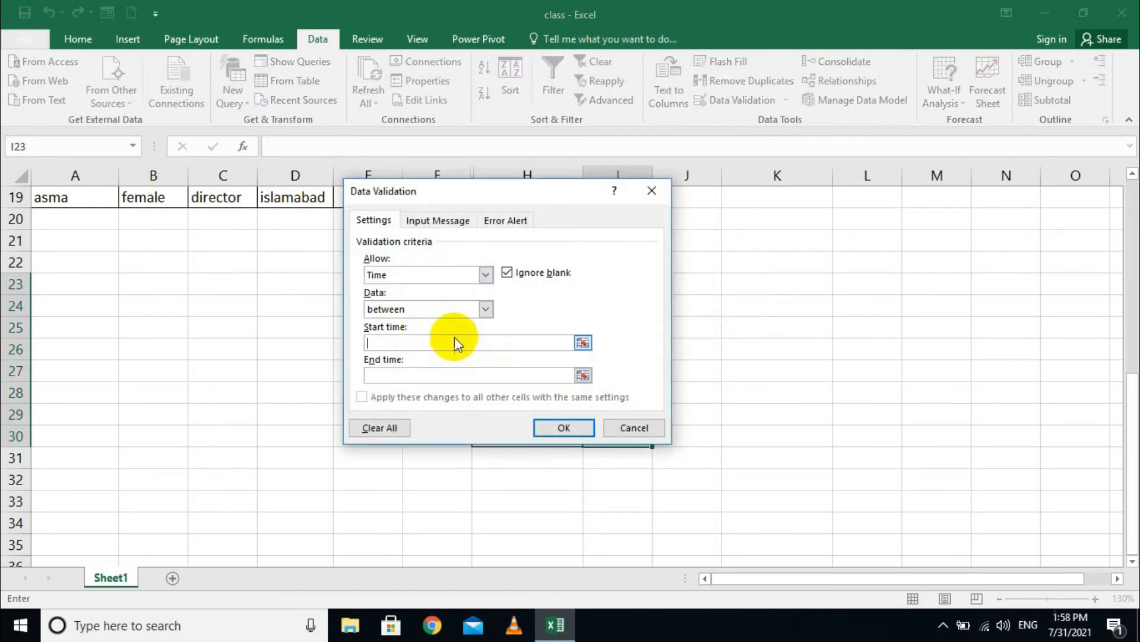
{"action": "left_click", "coordinate": [416, 309]}
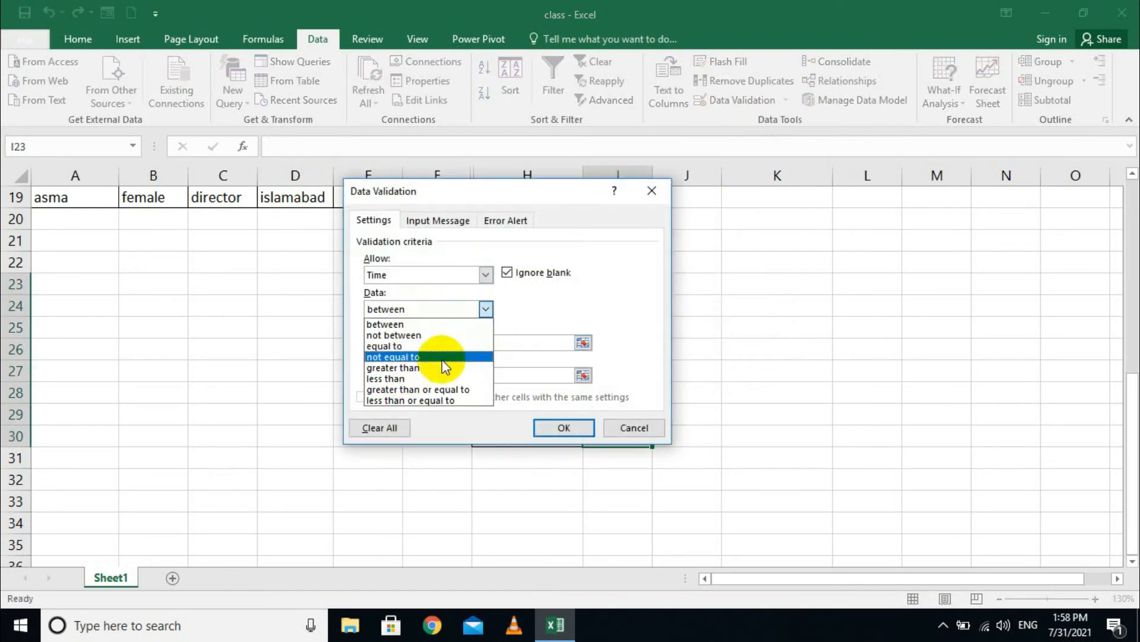
{"action": "left_click", "coordinate": [484, 311]}
{"action": "left_click", "coordinate": [529, 350]}
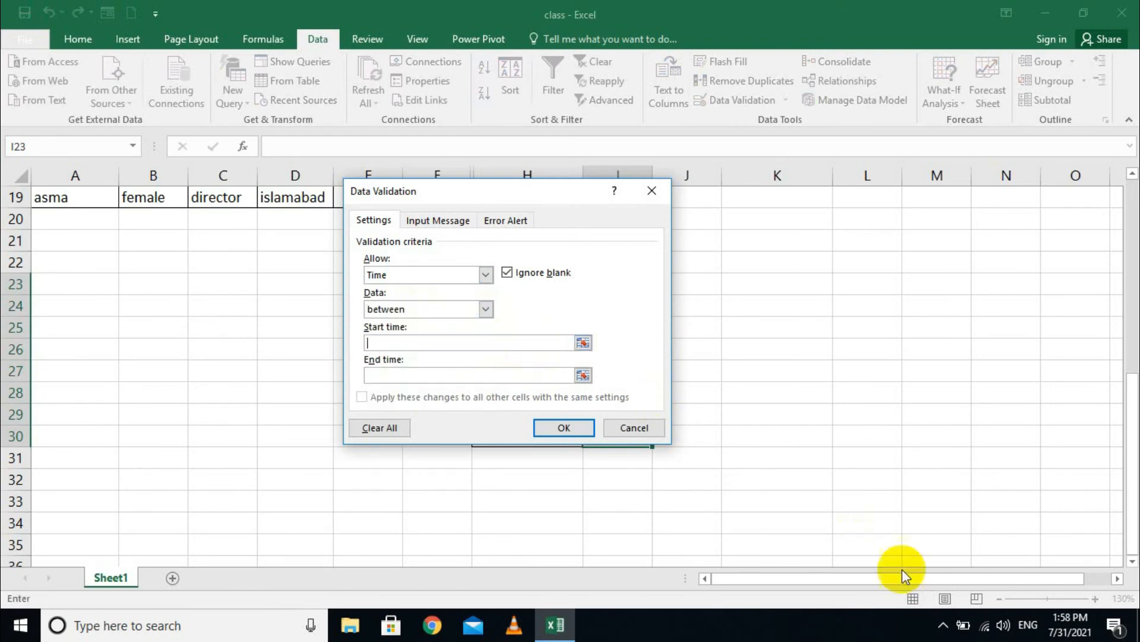
{"action": "type", "text": "2"}
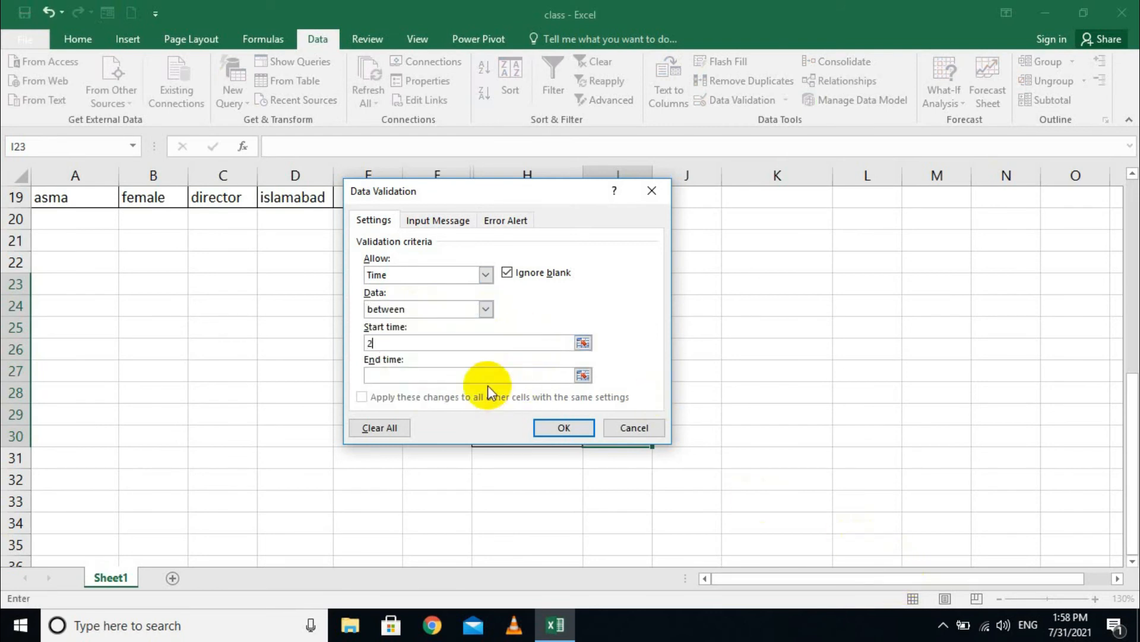
{"action": "type", "text": ":00"}
{"action": "left_click", "coordinate": [413, 374]}
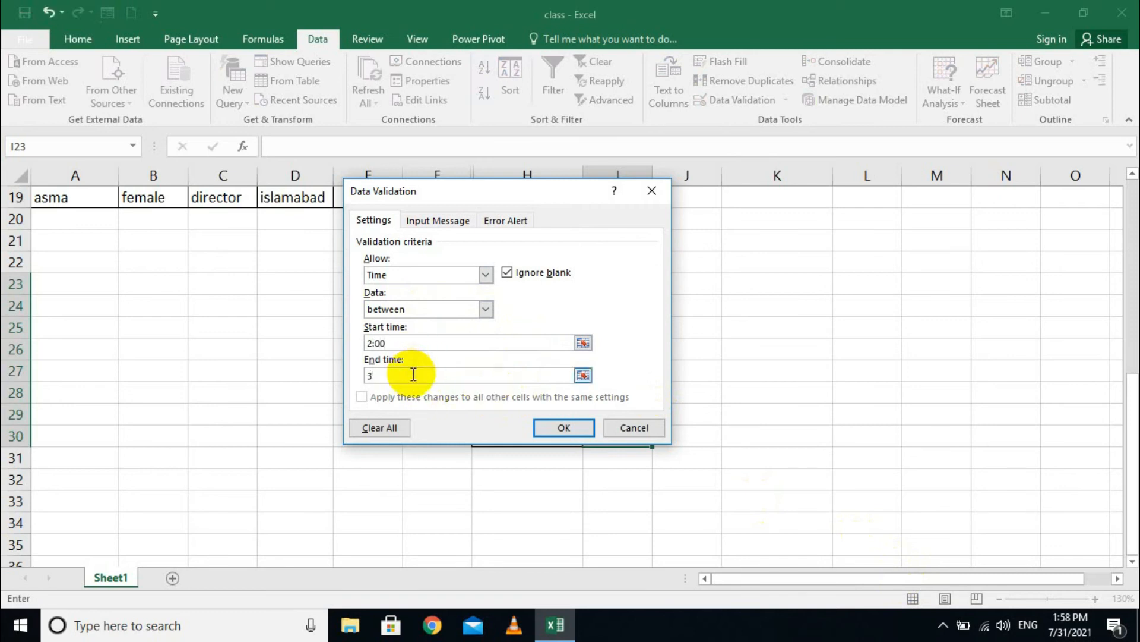
{"action": "type", "text": "3:"}
{"action": "key", "text": "Right"}
{"action": "key", "text": "Right"}
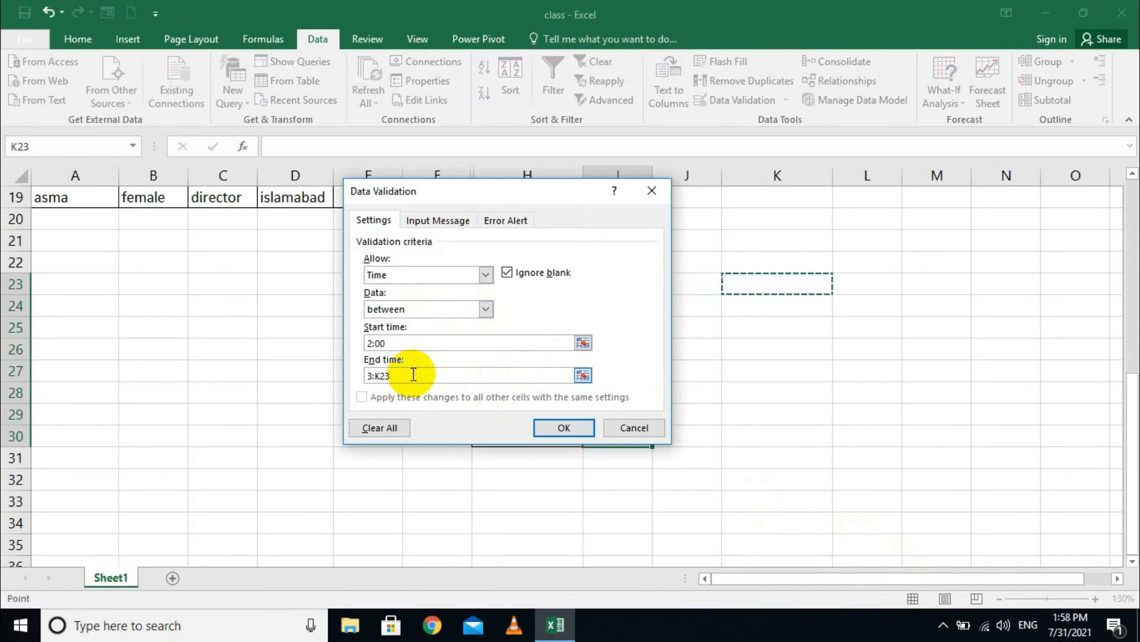
{"action": "key", "text": "BackSpace"}
{"action": "key", "text": "BackSpace"}
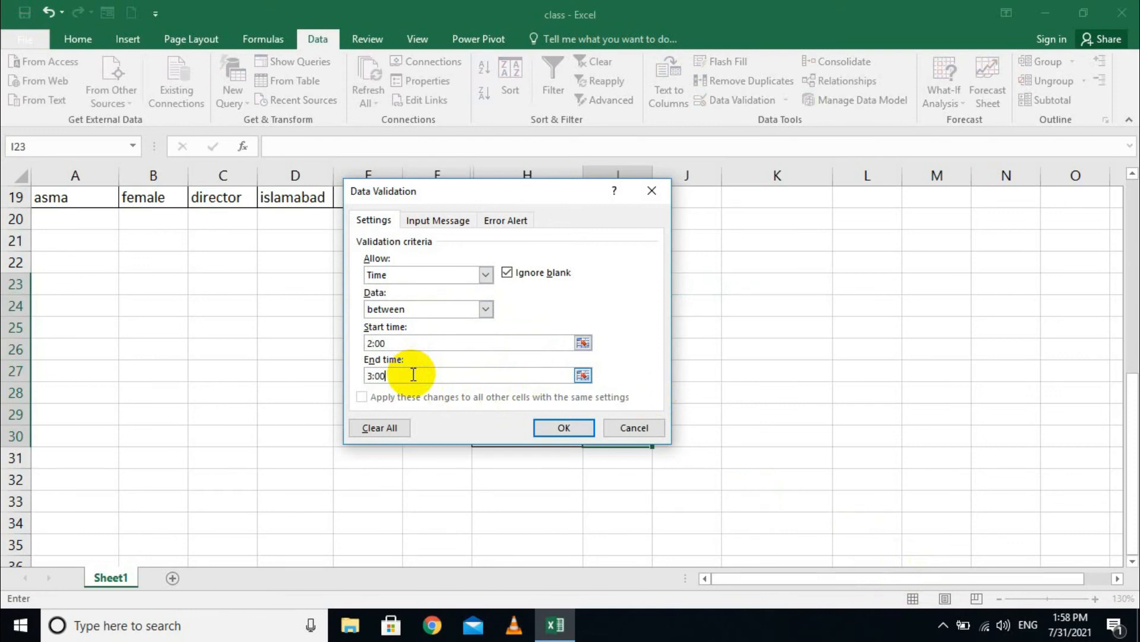
{"action": "left_click", "coordinate": [551, 427]}
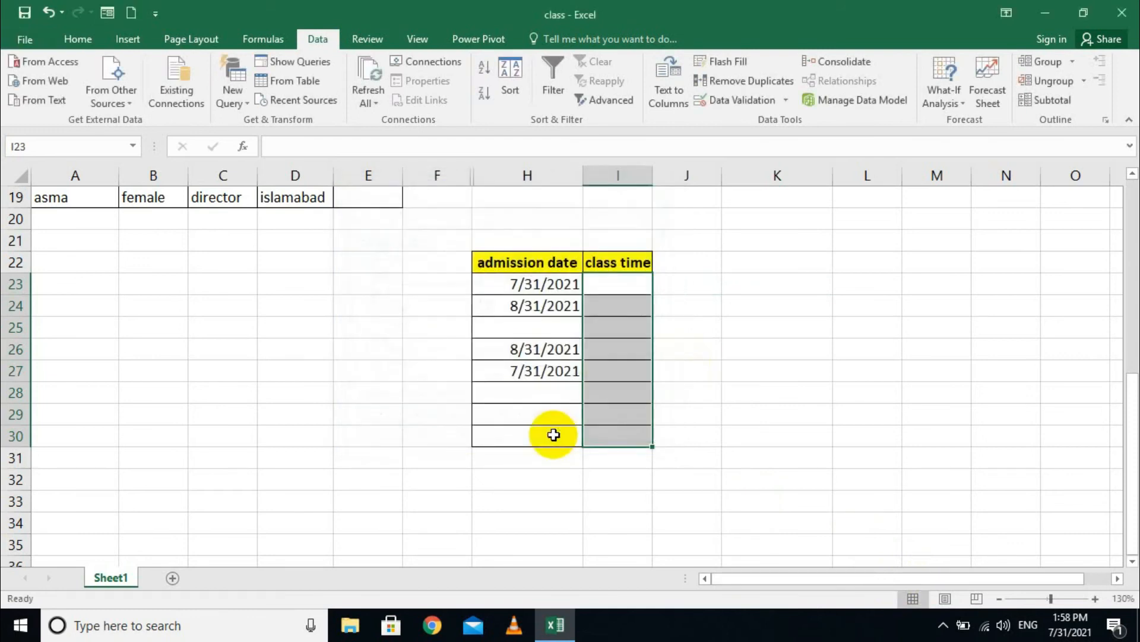
{"action": "left_click", "coordinate": [597, 305]}
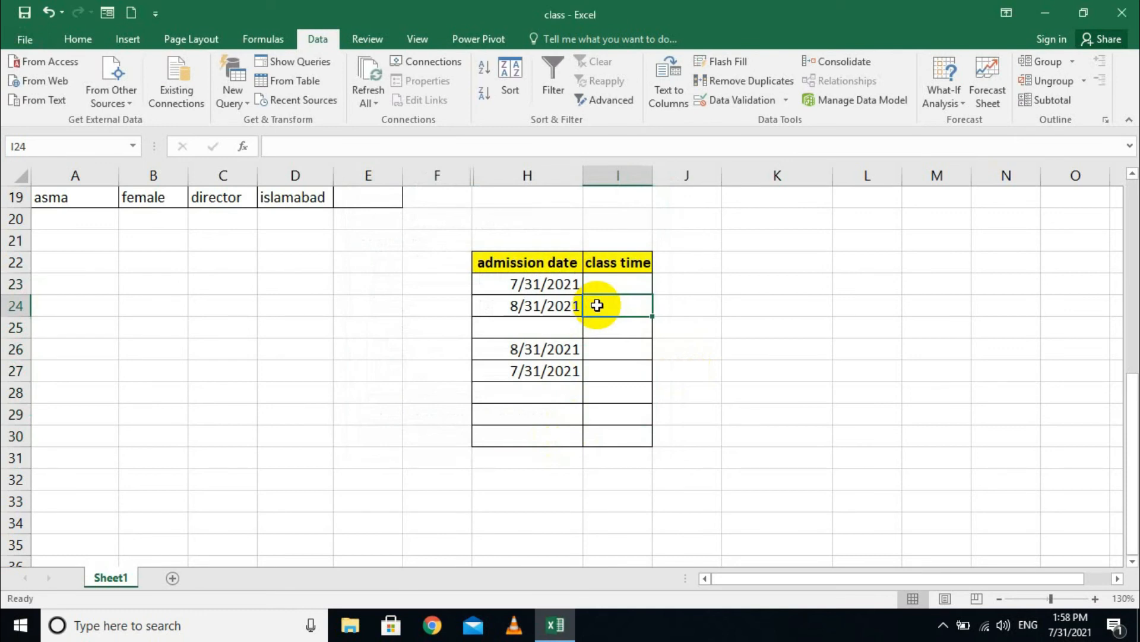
- Try 1:00 in I24, cancel the rejection, then enter 2:00
{"action": "type", "text": "1"}
{"action": "type", "text": ":00"}
{"action": "key", "text": "Return"}
{"action": "key", "text": "Tab"}
{"action": "key", "text": "Return"}
{"action": "type", "text": "2:00"}
{"action": "key", "text": "Return"}
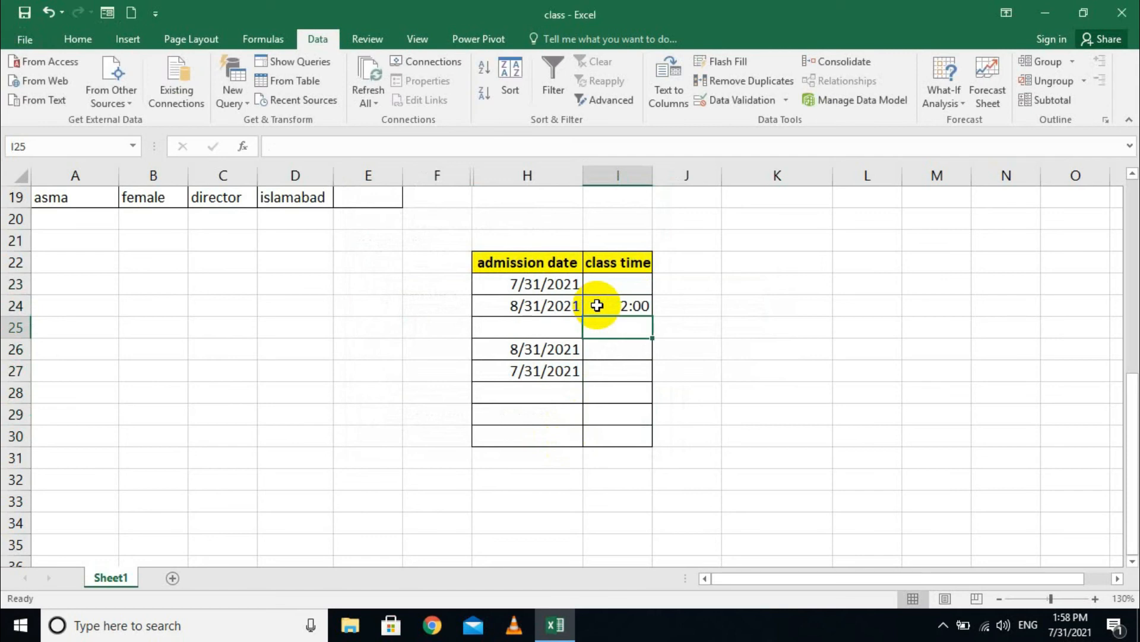
- Open the validation settings for I25, clear the criteria, and close the dialog
{"action": "left_click", "coordinate": [785, 100]}
{"action": "left_click", "coordinate": [751, 123]}
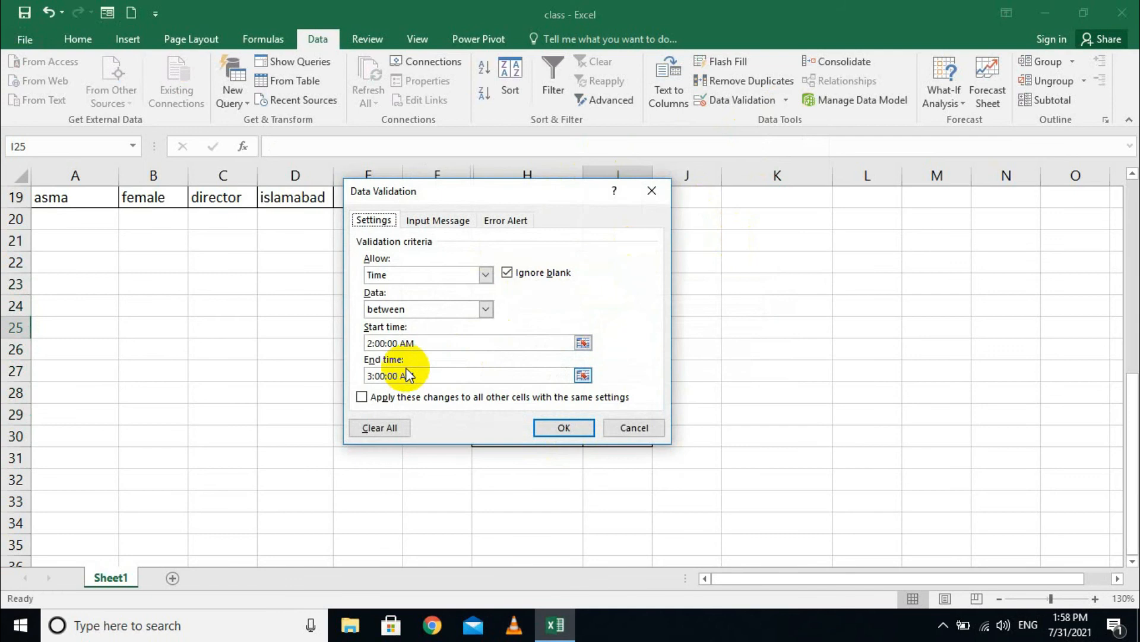
{"action": "left_click", "coordinate": [380, 428]}
{"action": "left_click", "coordinate": [446, 273]}
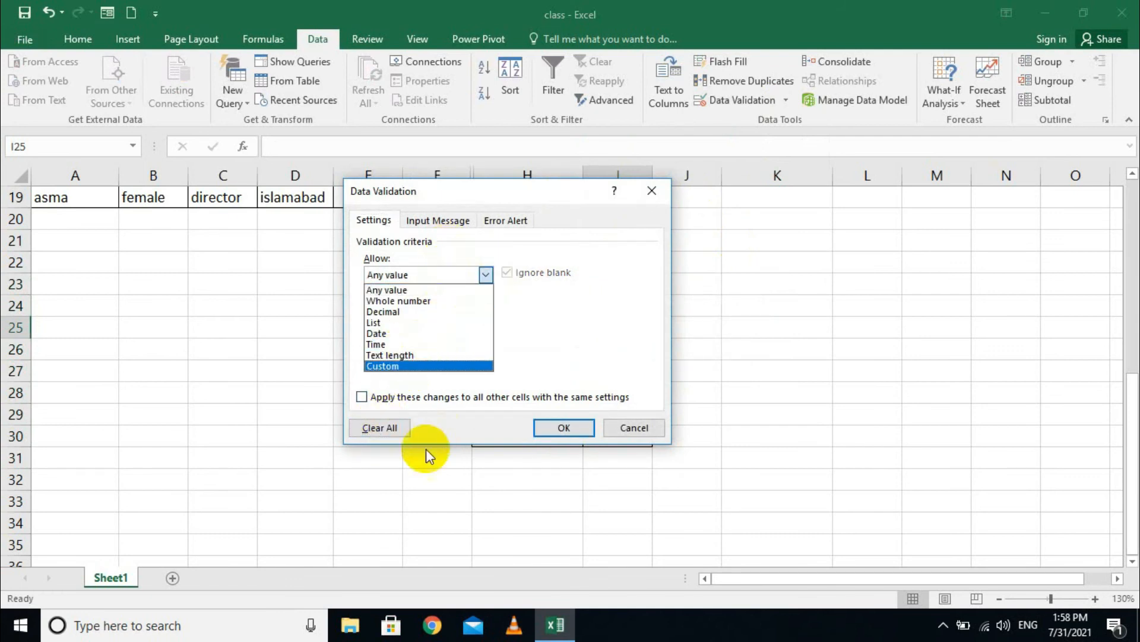
{"action": "left_click", "coordinate": [469, 474]}
{"action": "left_click", "coordinate": [564, 429]}
{"action": "left_click", "coordinate": [480, 473]}
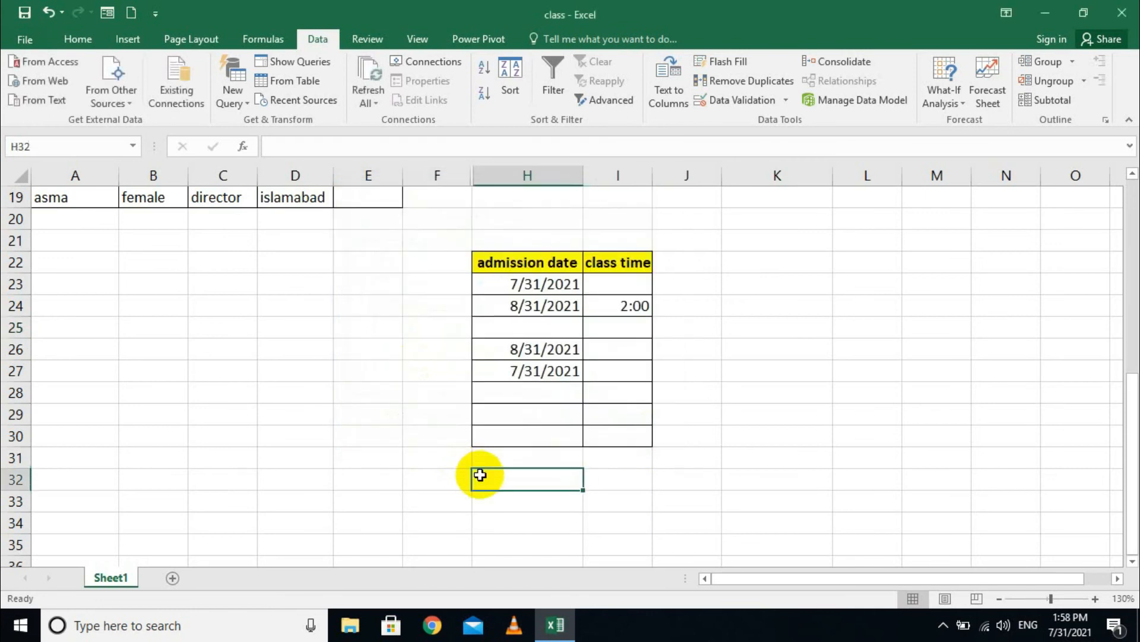
- Enter a long test name in B25, then delete it and reselect B25
{"action": "left_click", "coordinate": [135, 332]}
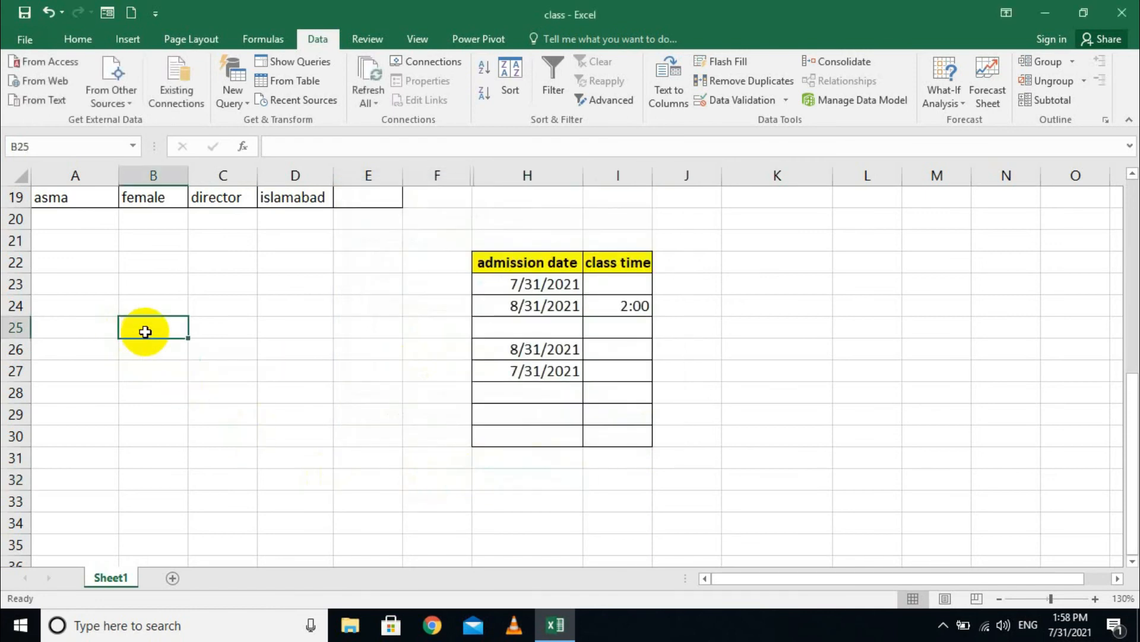
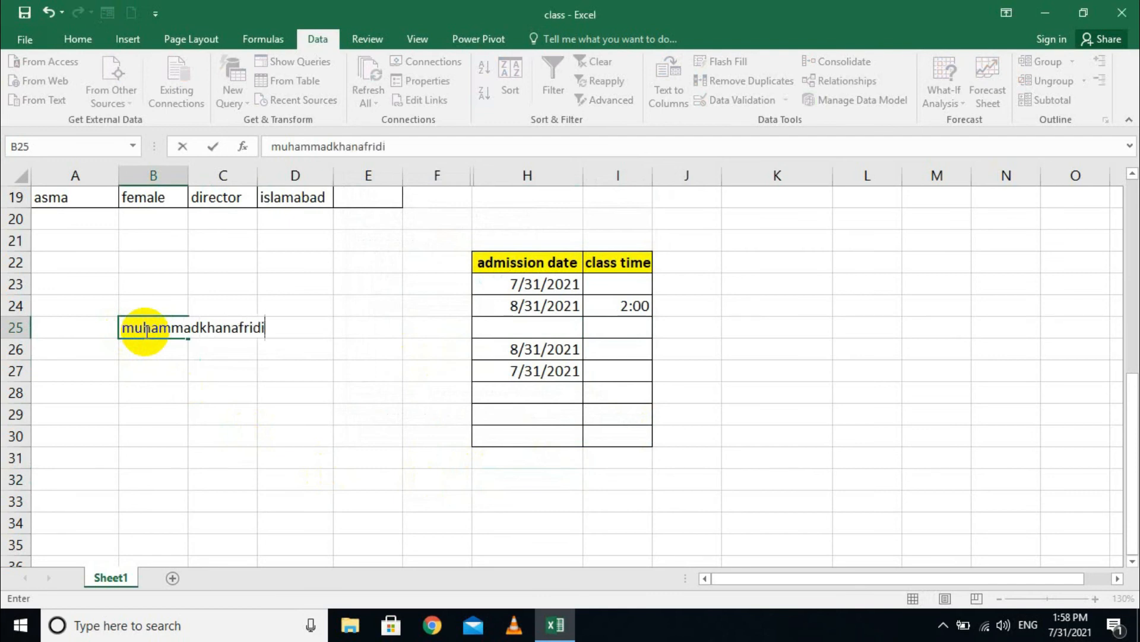
{"action": "key", "text": "Return"}
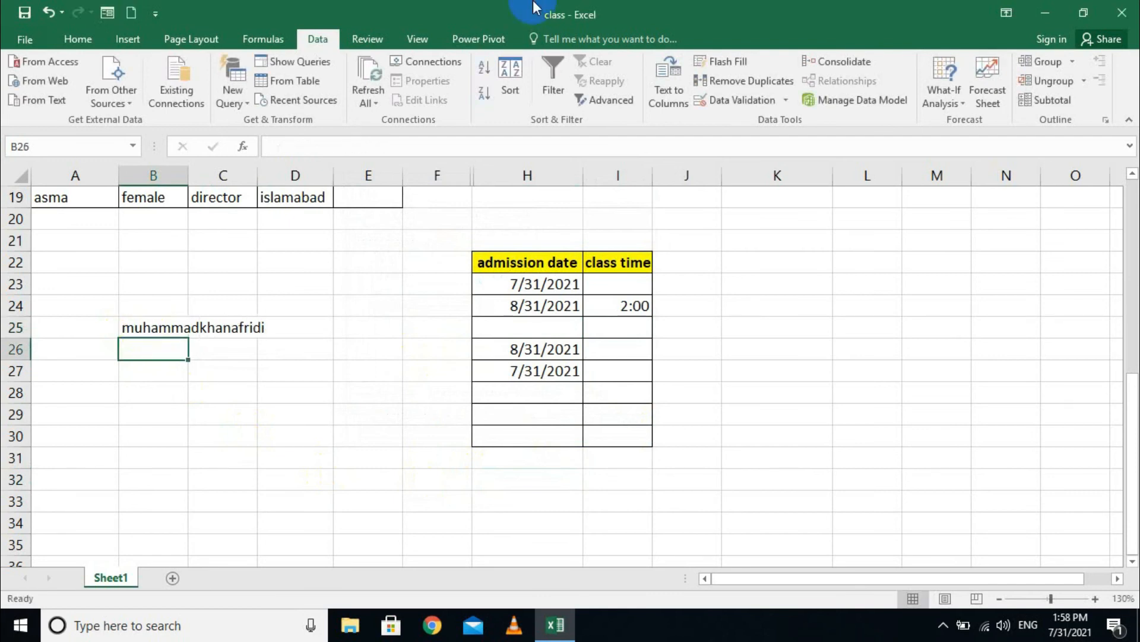
{"action": "left_click_drag", "start_coordinate": [184, 326], "coordinate": [239, 333]}
{"action": "key", "text": "Delete"}
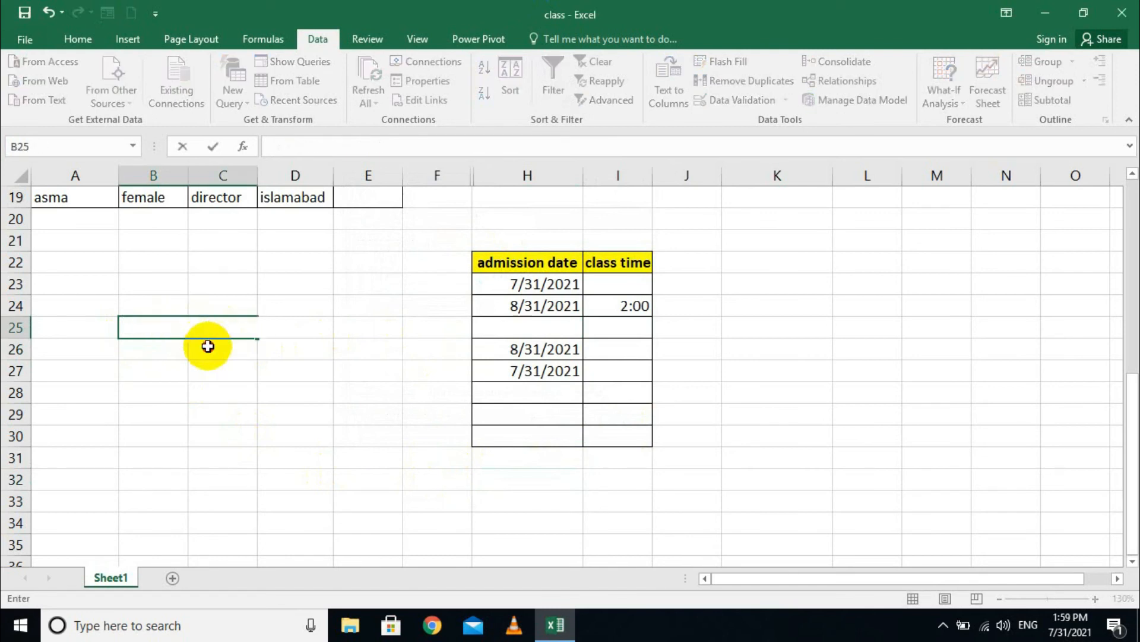
{"action": "left_click", "coordinate": [152, 318]}
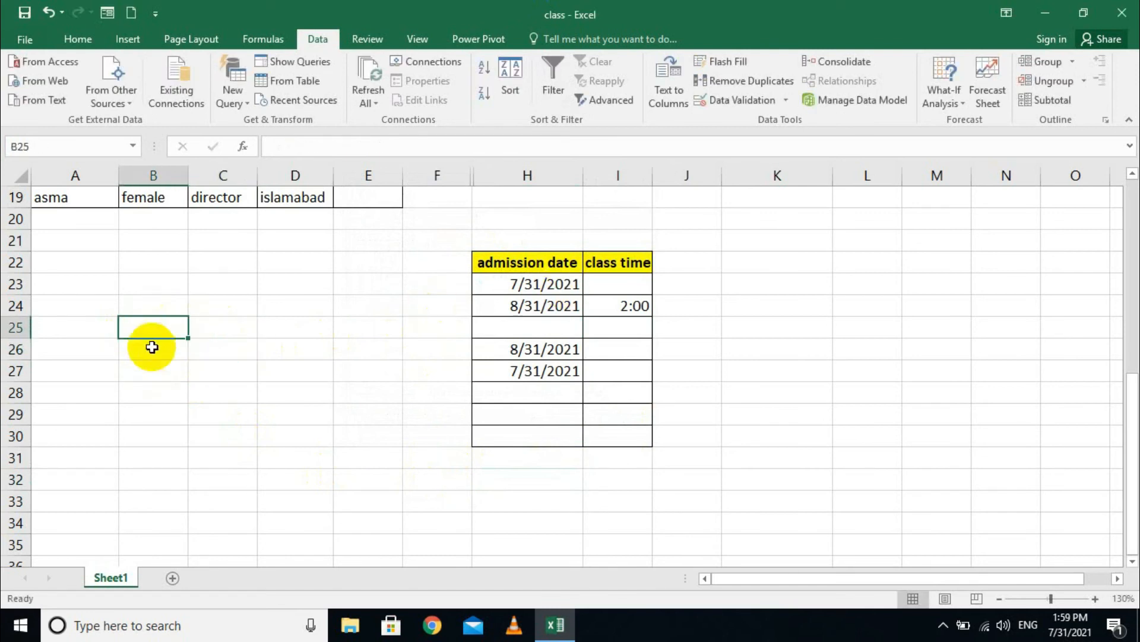
{"action": "left_click_drag", "start_coordinate": [140, 369], "coordinate": [165, 349]}
{"action": "left_click", "coordinate": [156, 330]}
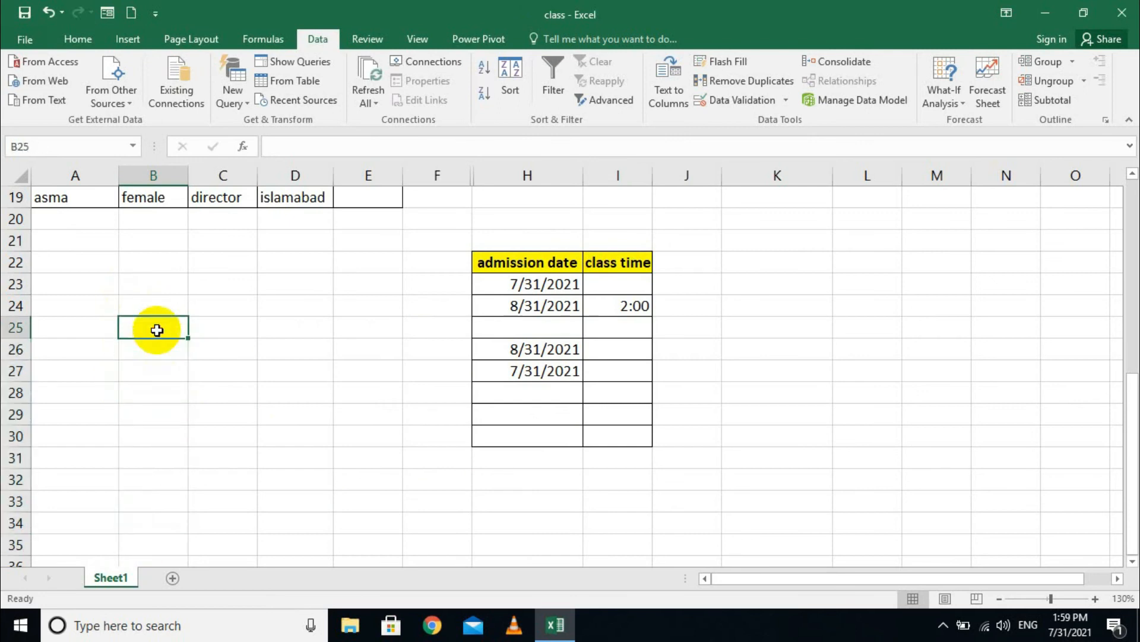
- Set B25's validation to Text length between 2 and 7 characters
{"action": "left_click", "coordinate": [787, 101]}
{"action": "left_click", "coordinate": [770, 121]}
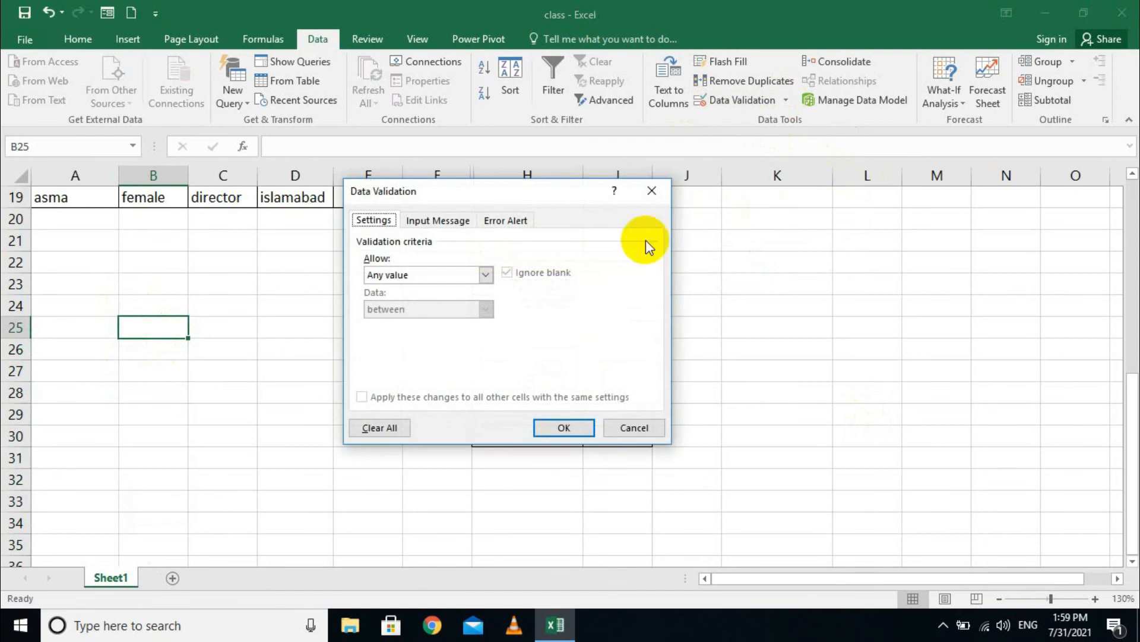
{"action": "left_click", "coordinate": [485, 274]}
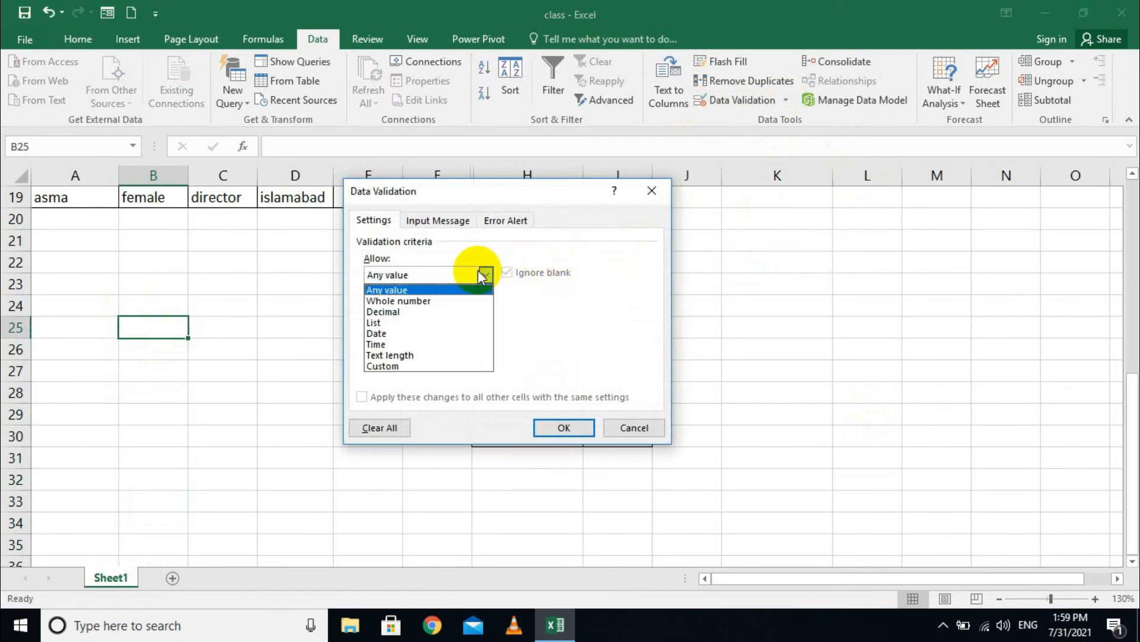
{"action": "left_click", "coordinate": [444, 351]}
{"action": "left_click", "coordinate": [460, 342]}
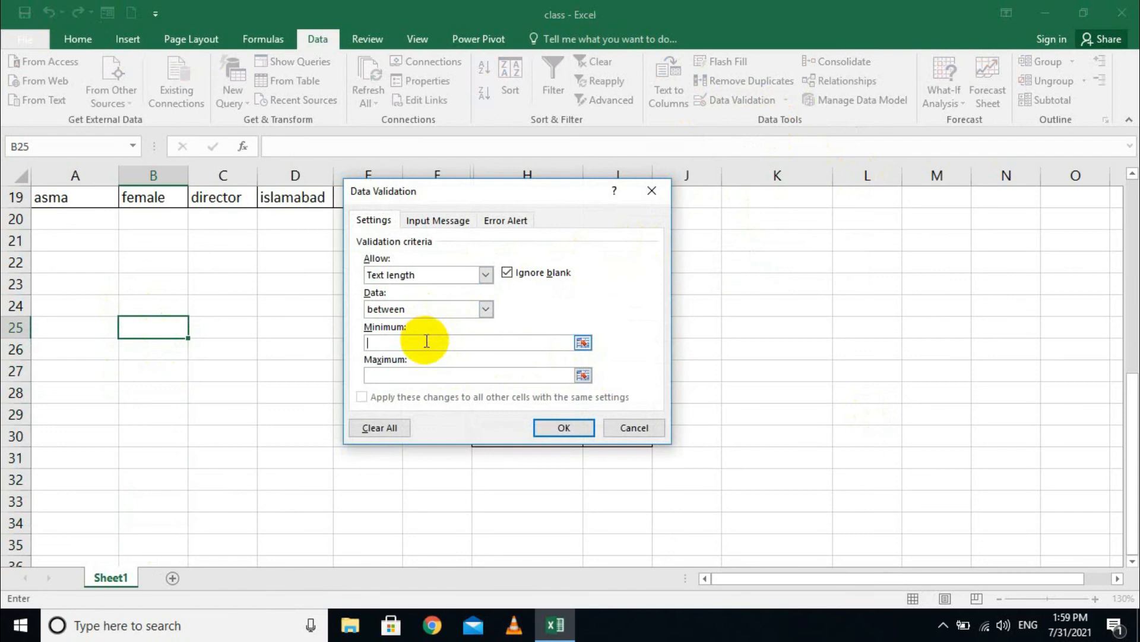
{"action": "left_click", "coordinate": [424, 374]}
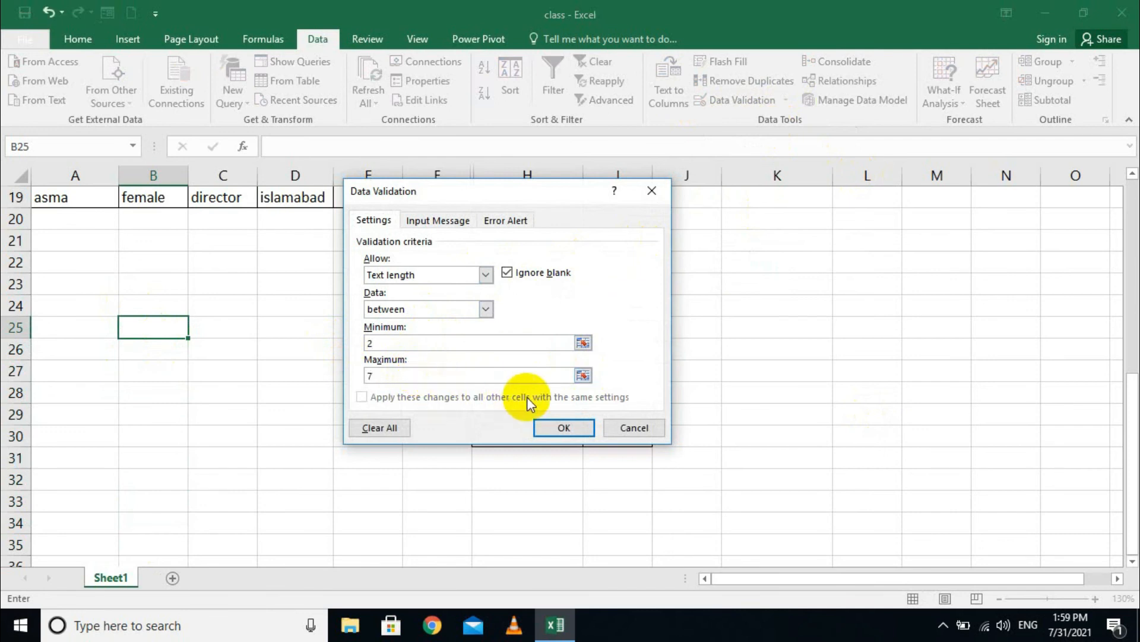
{"action": "left_click", "coordinate": [563, 427]}
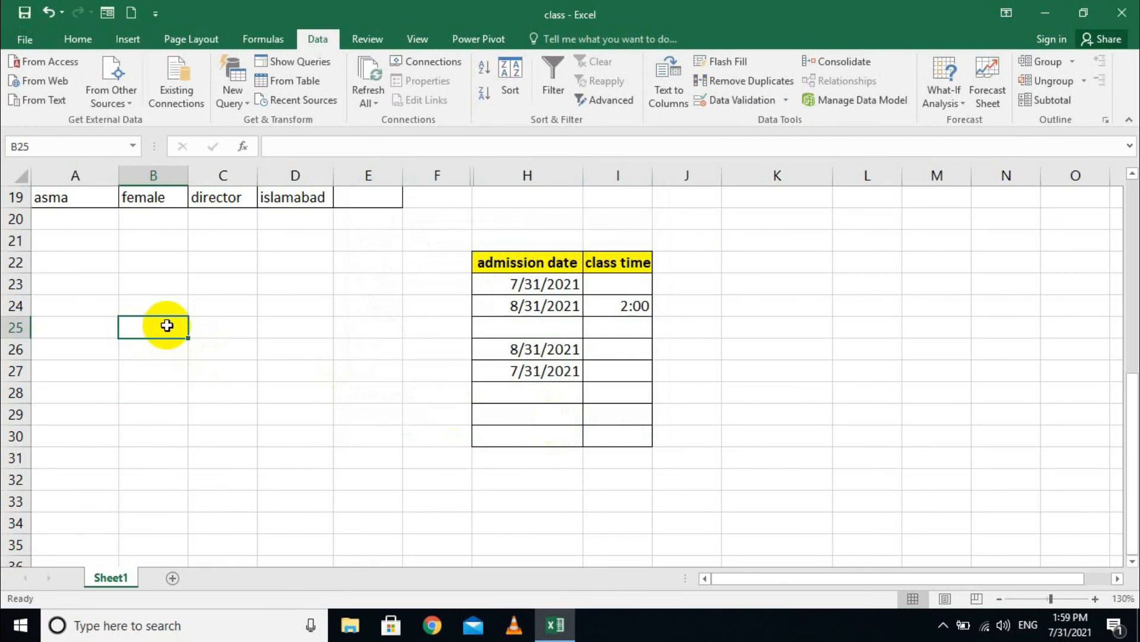
- Enter "k" in B25, retry after the rejection, and commit "kh" instead
{"action": "type", "text": "k"}
{"action": "key", "text": "Return"}
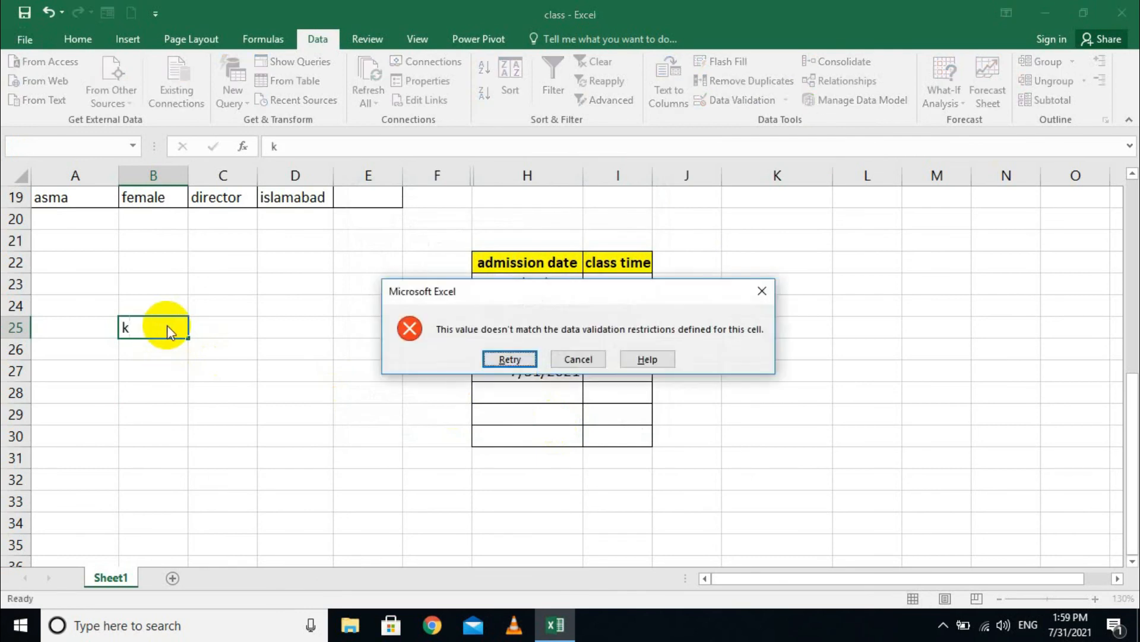
{"action": "key", "text": "Tab"}
{"action": "key", "text": "r"}
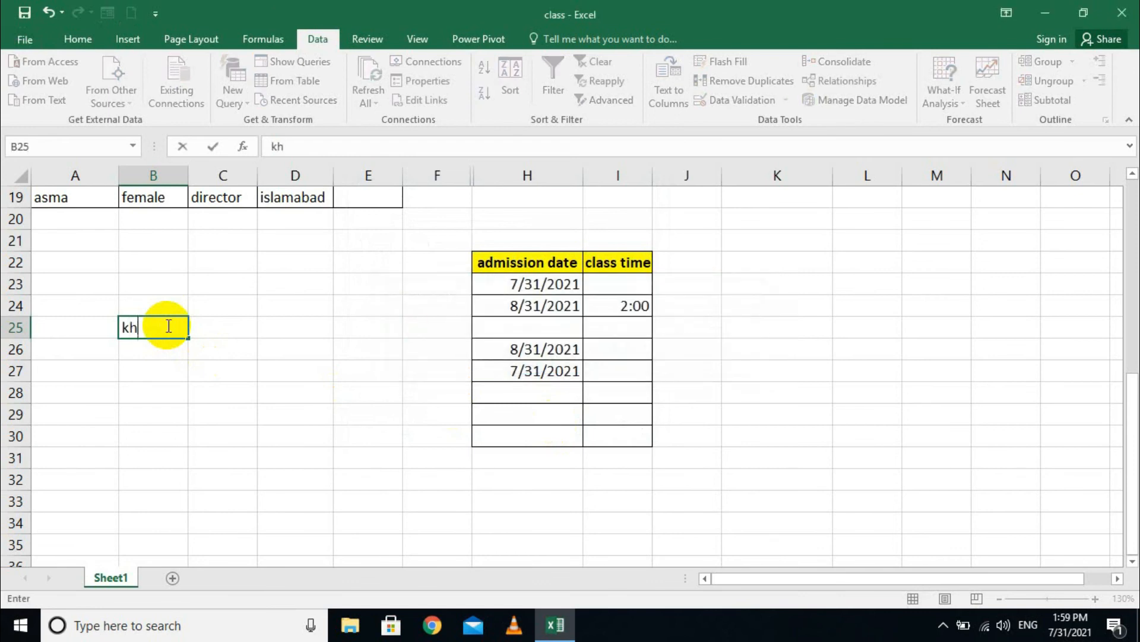
{"action": "type", "text": "h"}
{"action": "key", "text": "Return"}
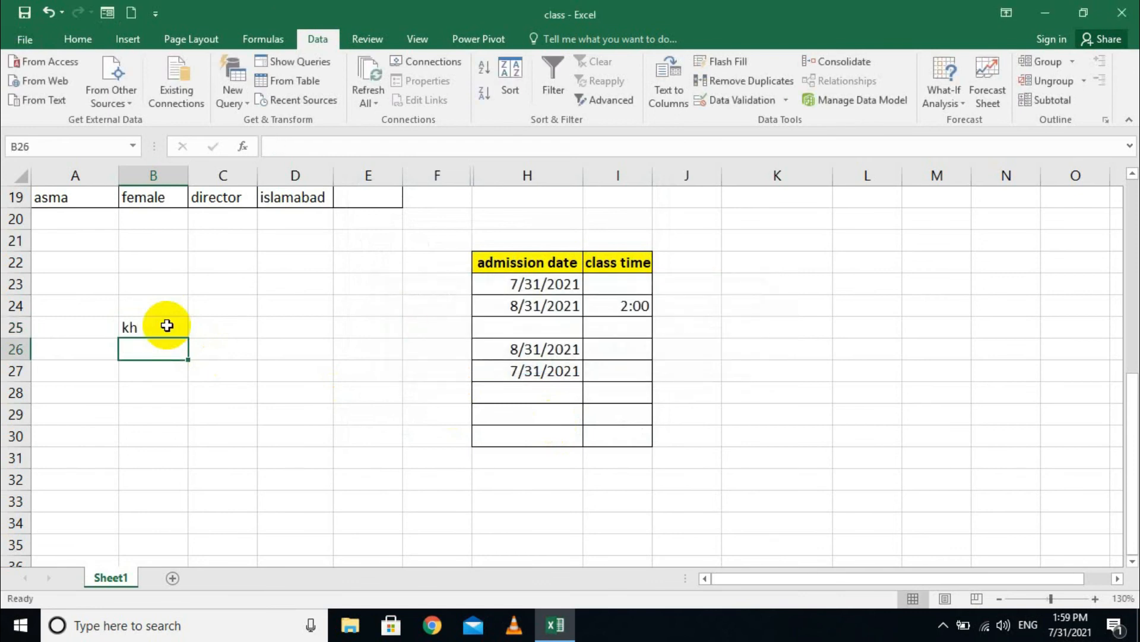
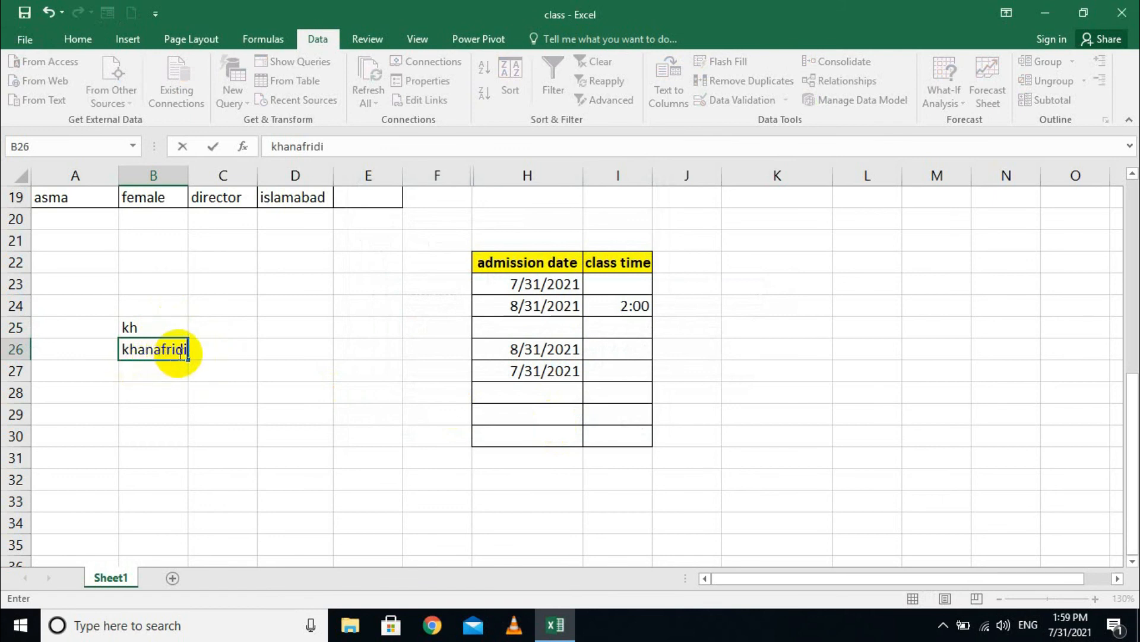
- Type a longer name into B26, then clear B26 again
{"action": "key", "text": "Return"}
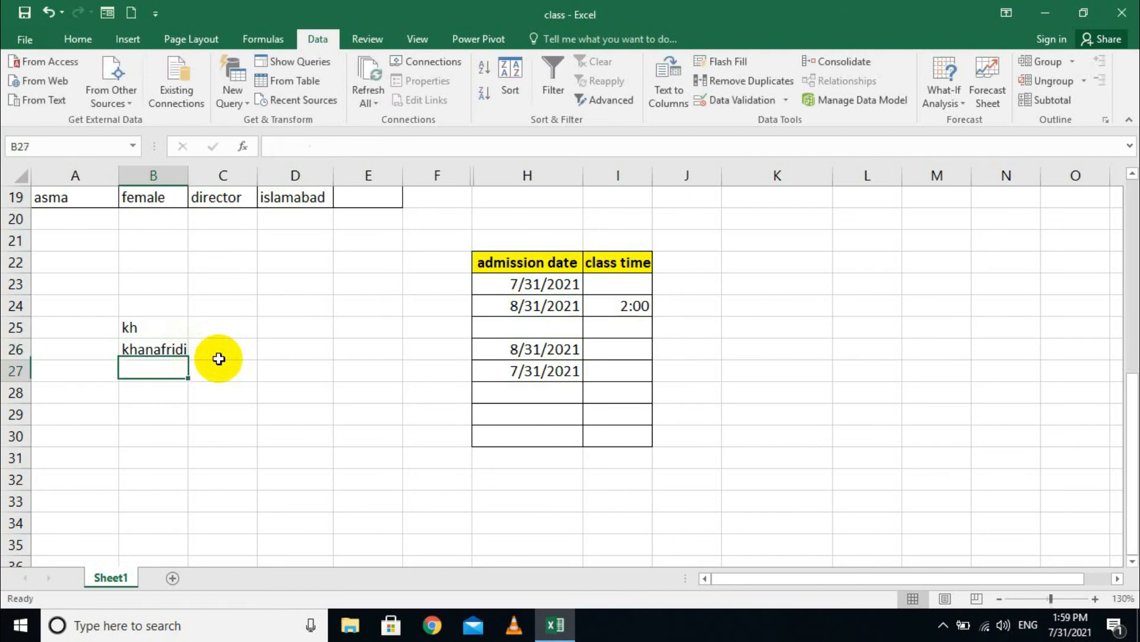
{"action": "key", "text": "Up"}
{"action": "key", "text": "Up"}
{"action": "key", "text": "Down"}
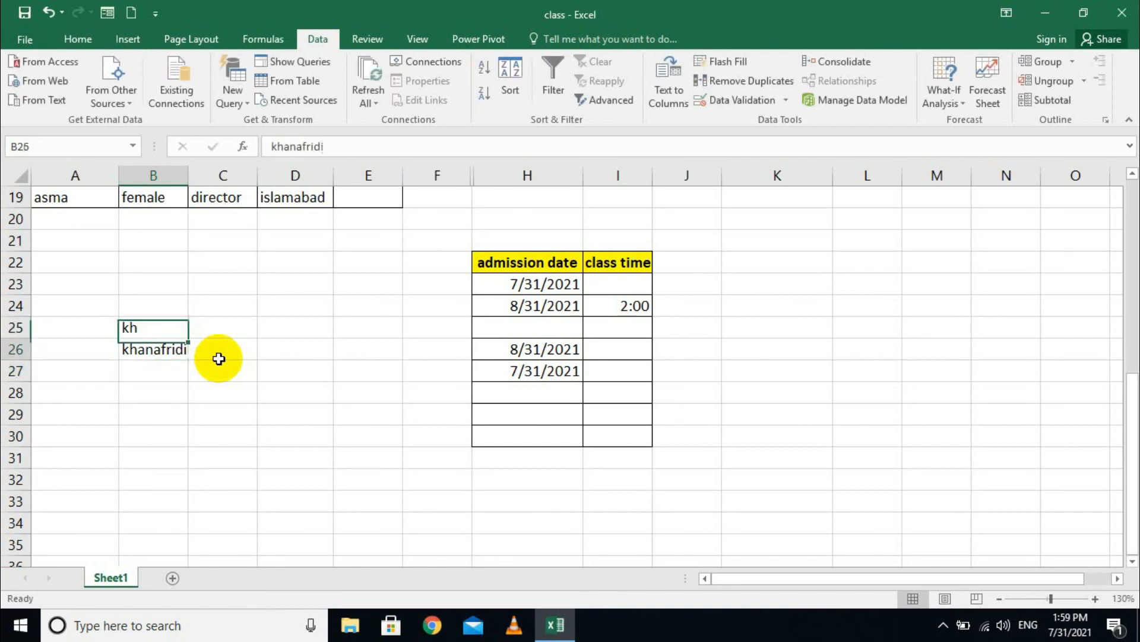
{"action": "key", "text": "BackSpace"}
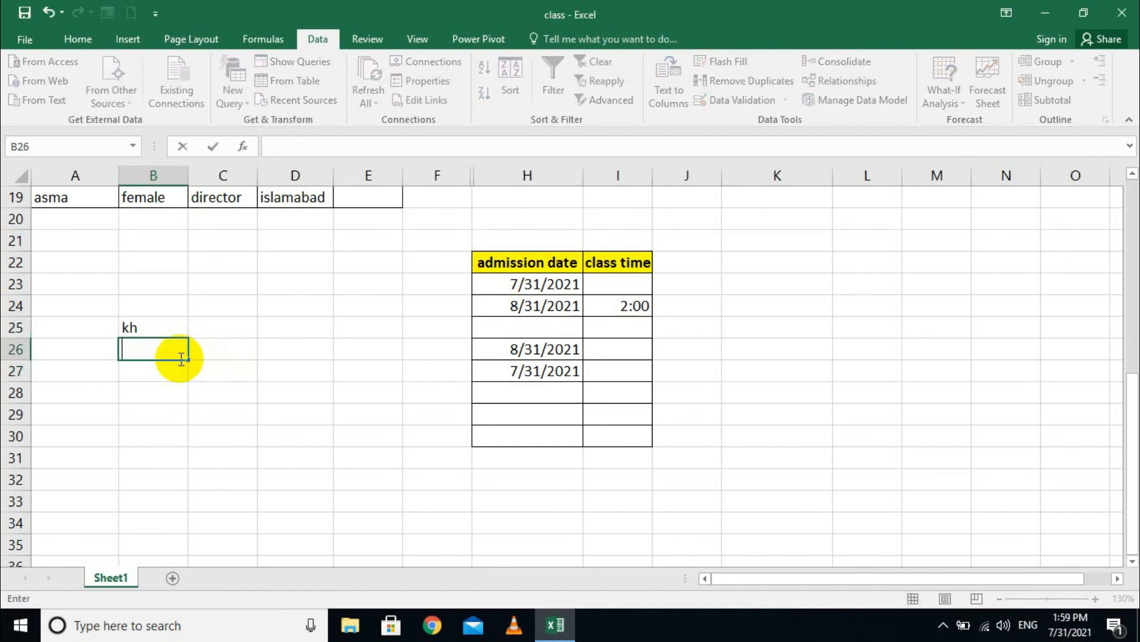
- Select B26:B29 and start a Custom formula rule, removing the stray cell reference
{"action": "left_click_drag", "start_coordinate": [152, 349], "coordinate": [152, 416]}
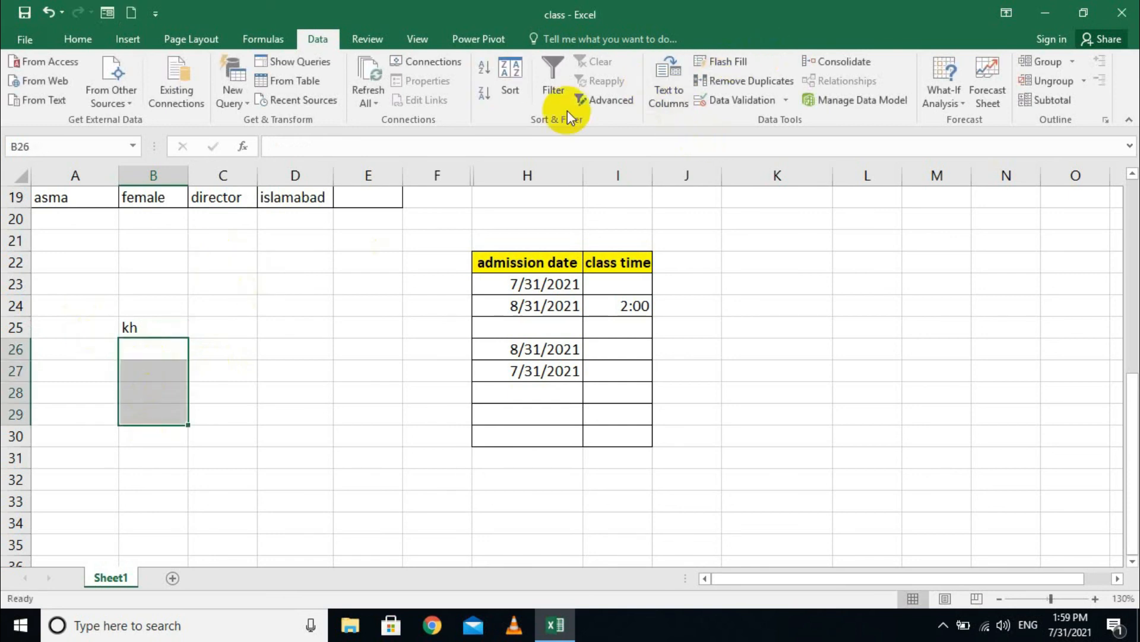
{"action": "left_click", "coordinate": [786, 100]}
{"action": "left_click", "coordinate": [765, 121]}
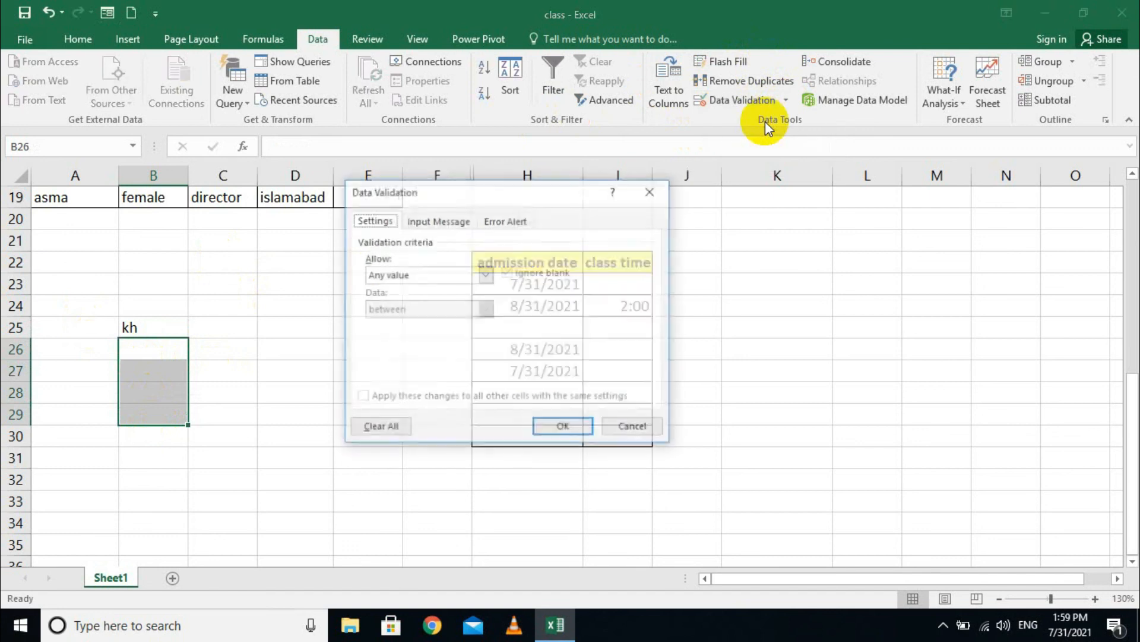
{"action": "left_click", "coordinate": [486, 274]}
{"action": "left_click", "coordinate": [430, 365]}
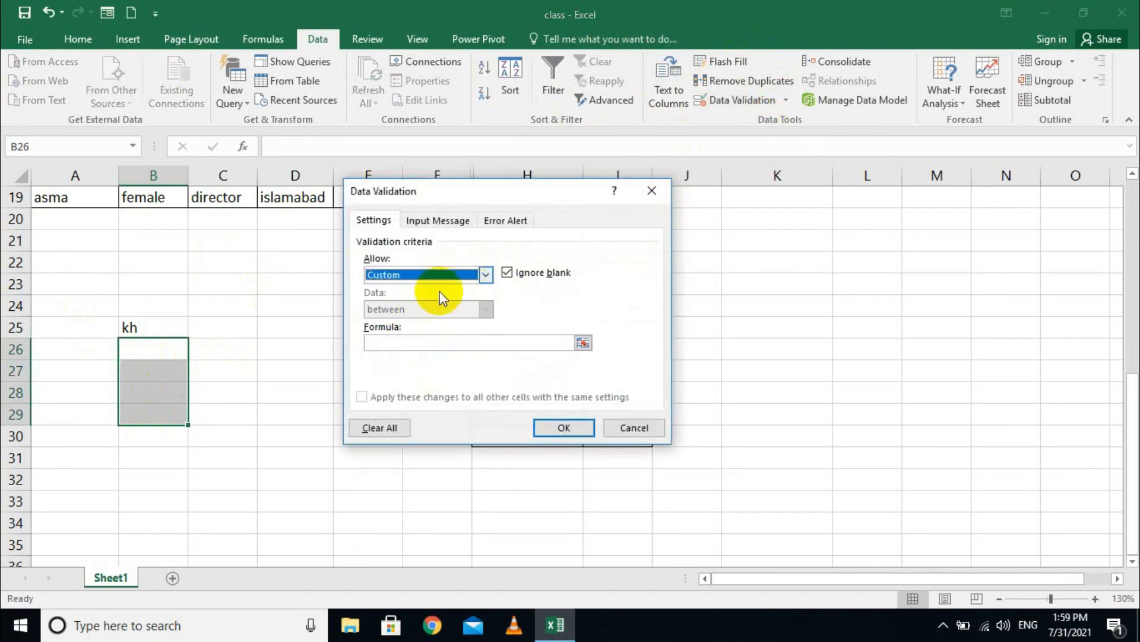
{"action": "left_click", "coordinate": [402, 342]}
{"action": "type", "text": "="}
{"action": "left_click", "coordinate": [228, 397]}
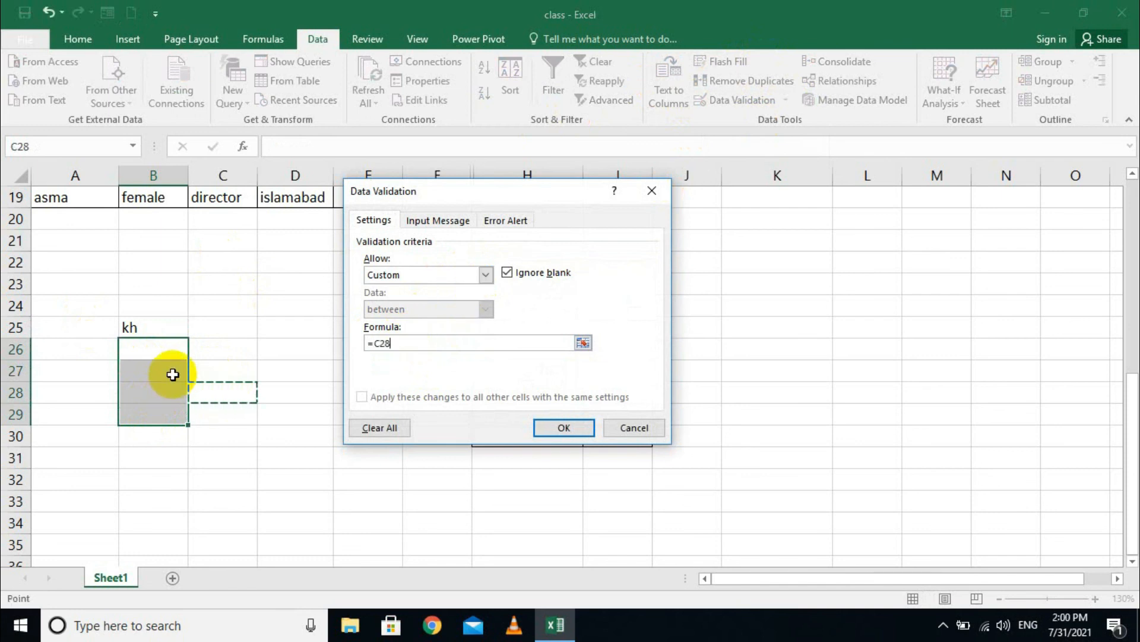
{"action": "key", "text": "BackSpace"}
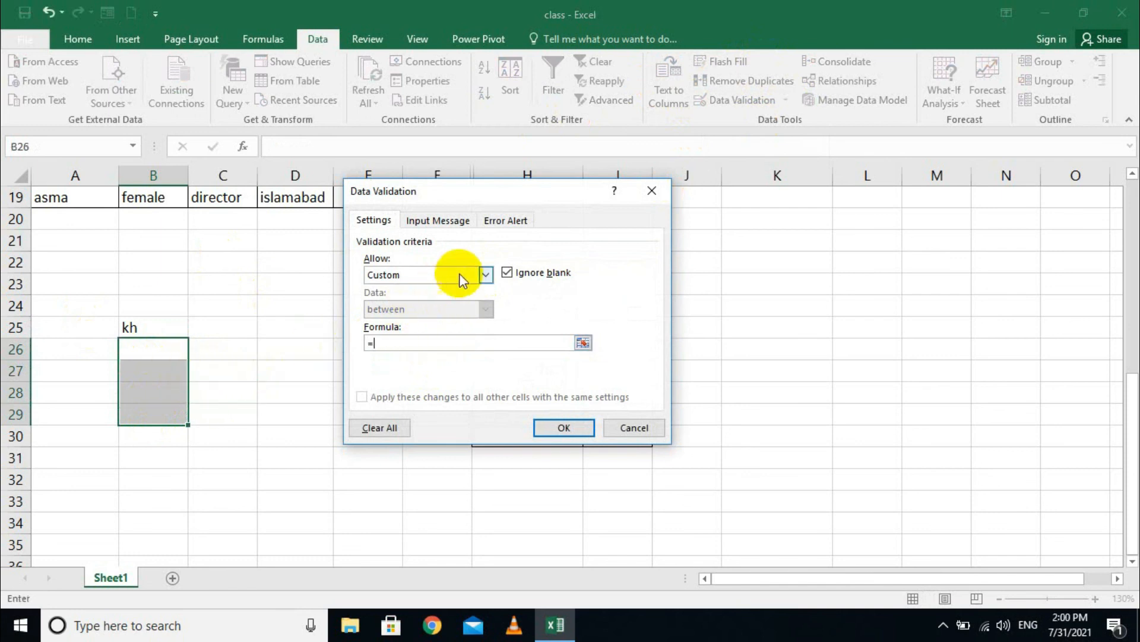
- Change the rule to Text length with minimum 2 and a maximum, apply it, and select B26
{"action": "left_click", "coordinate": [458, 274]}
{"action": "left_click", "coordinate": [397, 354]}
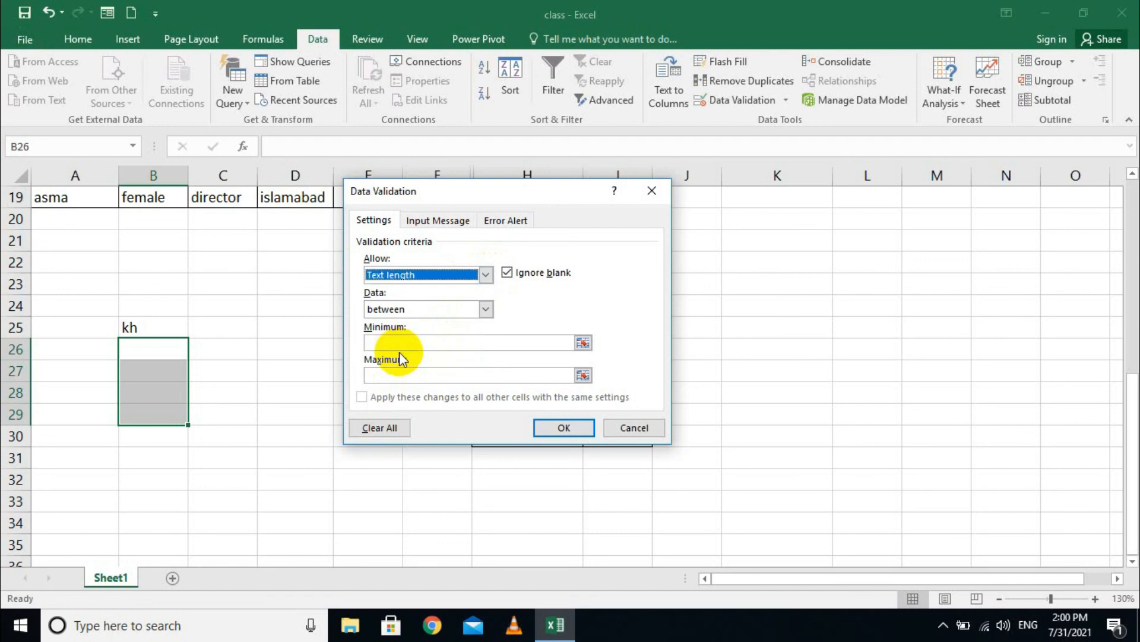
{"action": "left_click", "coordinate": [429, 341]}
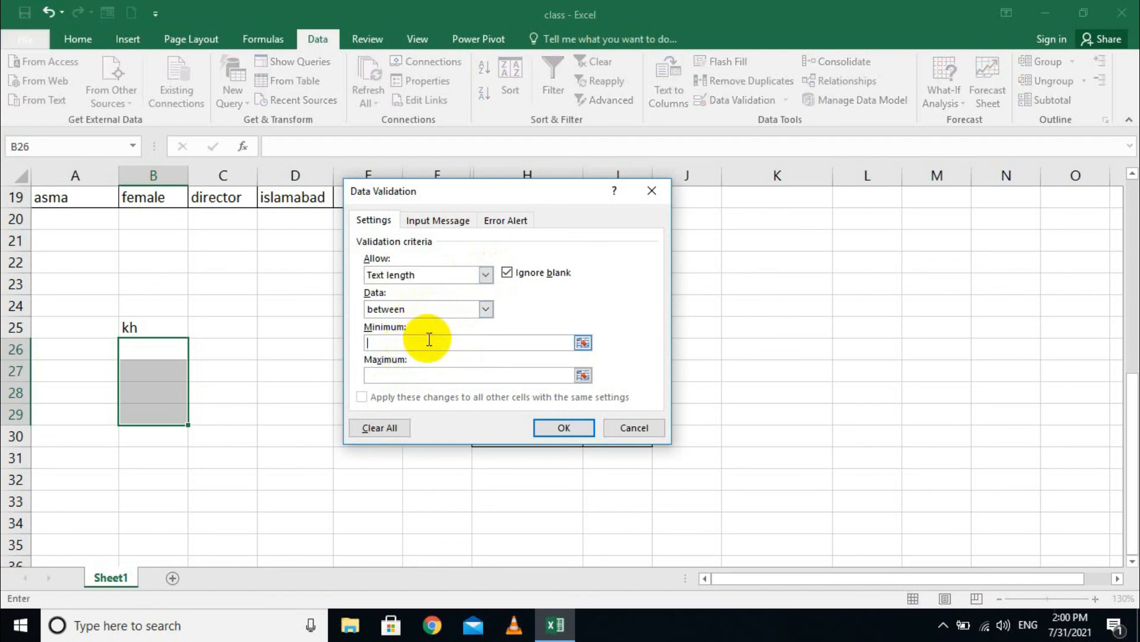
{"action": "type", "text": "2"}
{"action": "left_click", "coordinate": [425, 375]}
{"action": "type", "text": "5"}
{"action": "left_click", "coordinate": [544, 426]}
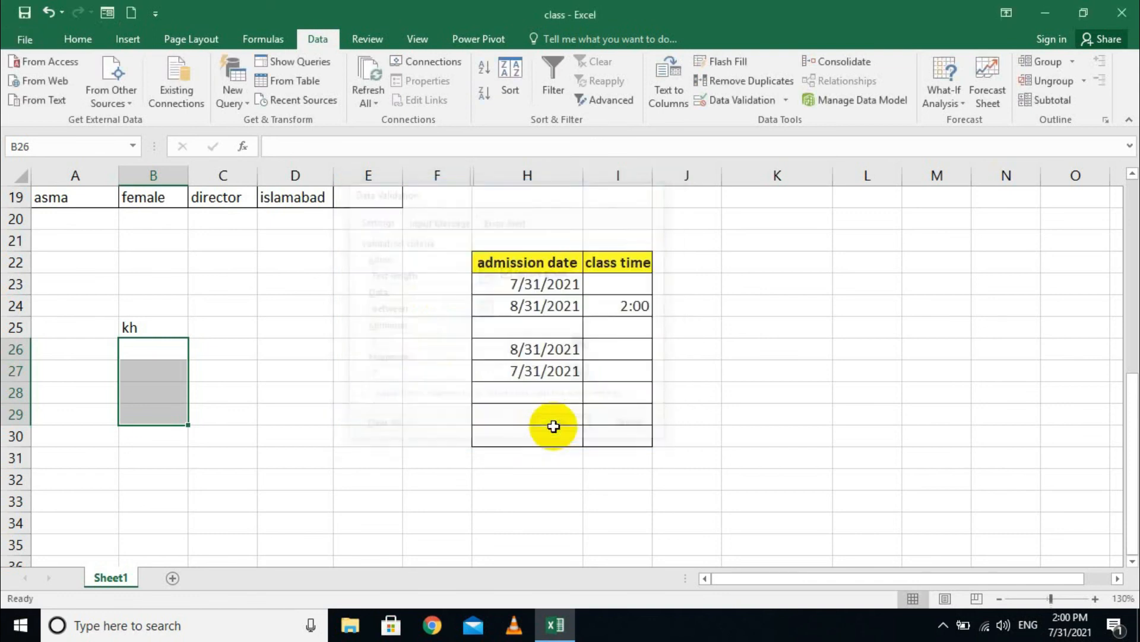
{"action": "left_click", "coordinate": [136, 361]}
{"action": "left_click", "coordinate": [138, 353]}
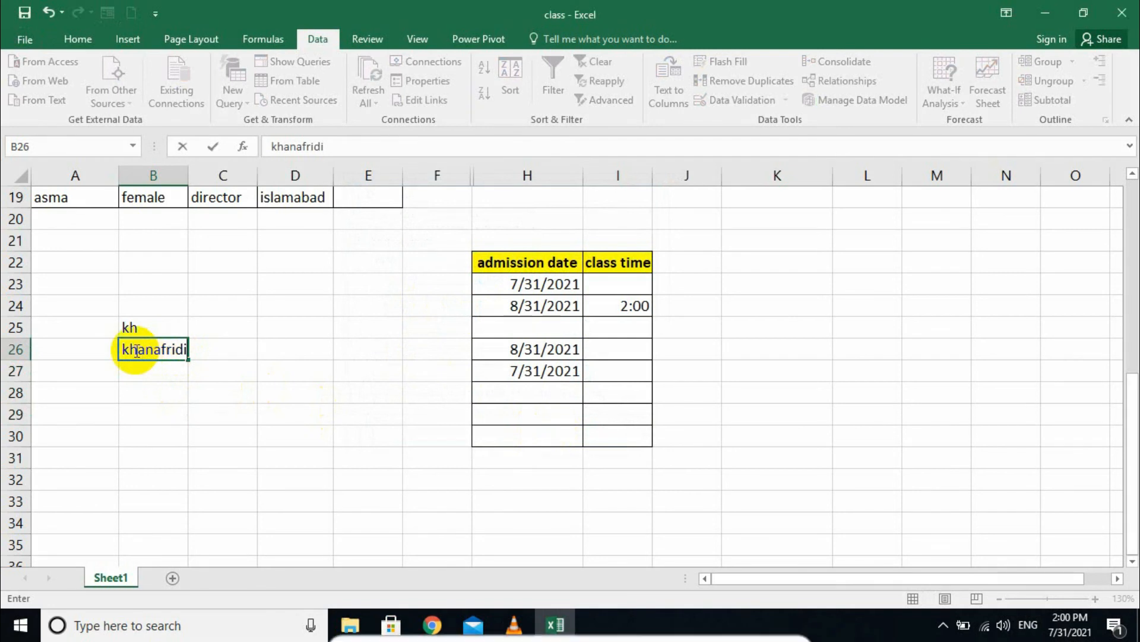
- Test B26 with ten- and eight-character names, both rejected, then enter a seven-character name
{"action": "key", "text": "Return"}
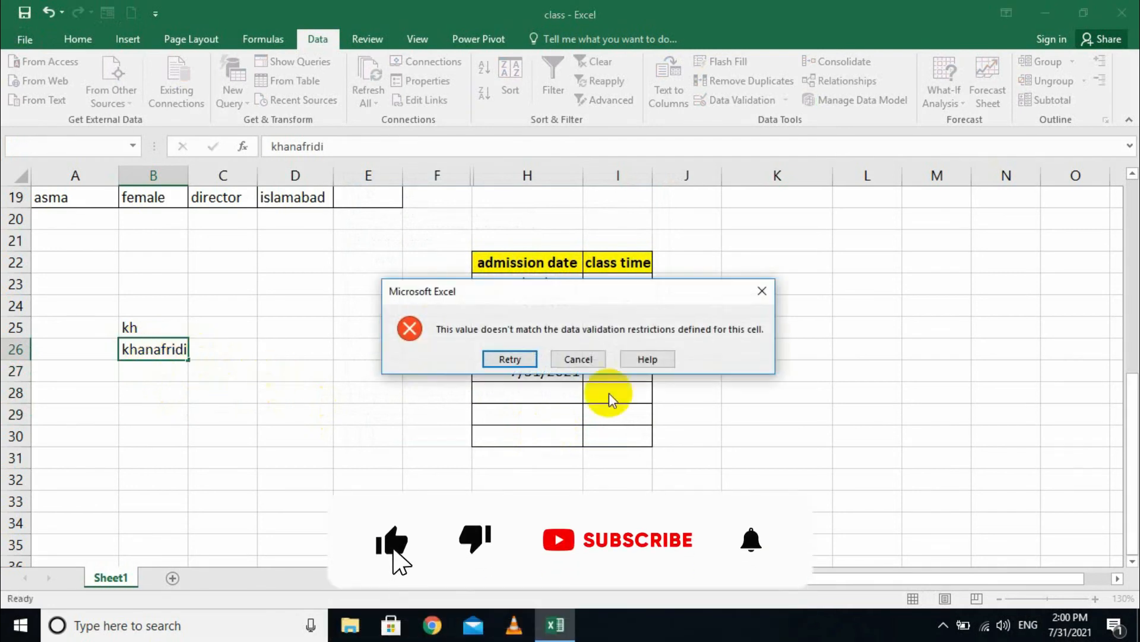
{"action": "left_click", "coordinate": [581, 359]}
{"action": "type", "text": "khana"}
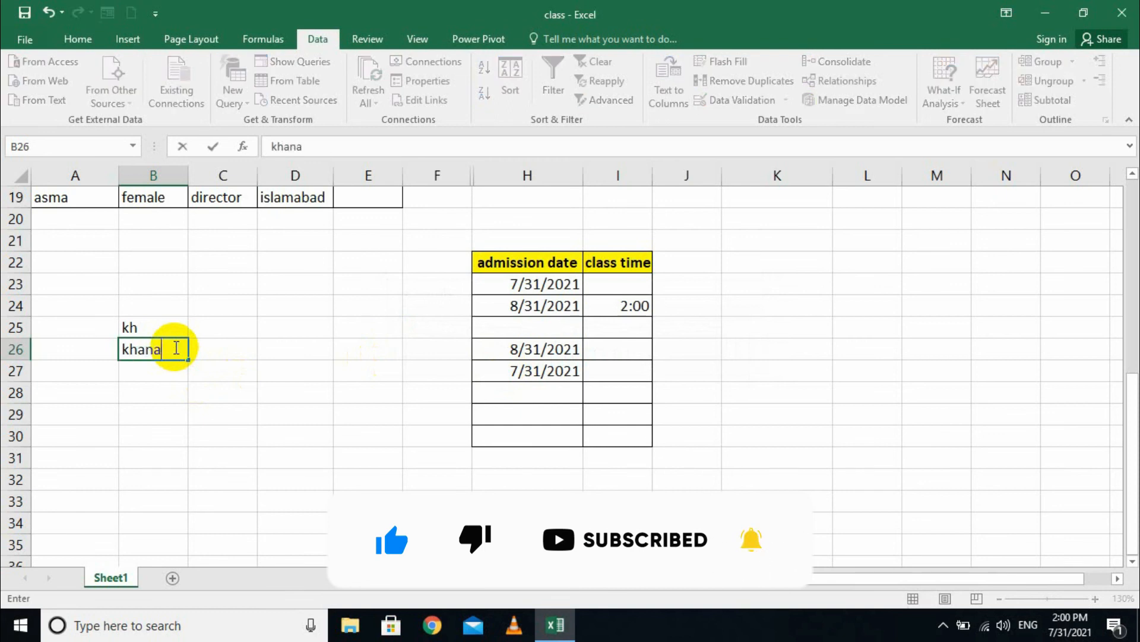
{"action": "type", "text": "fri"}
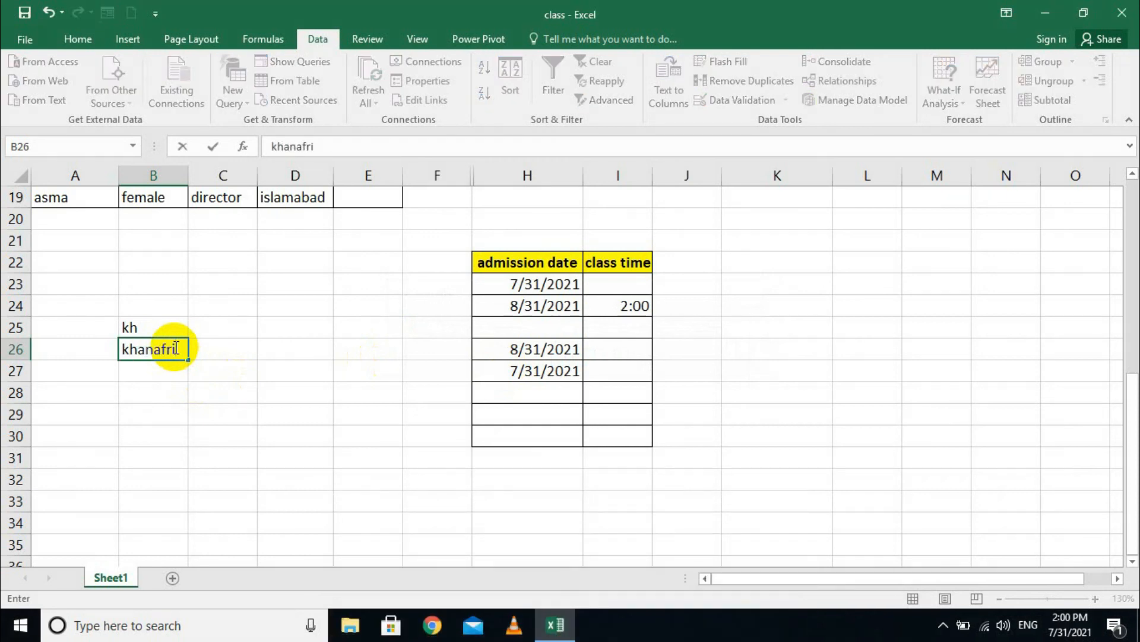
{"action": "key", "text": "Return"}
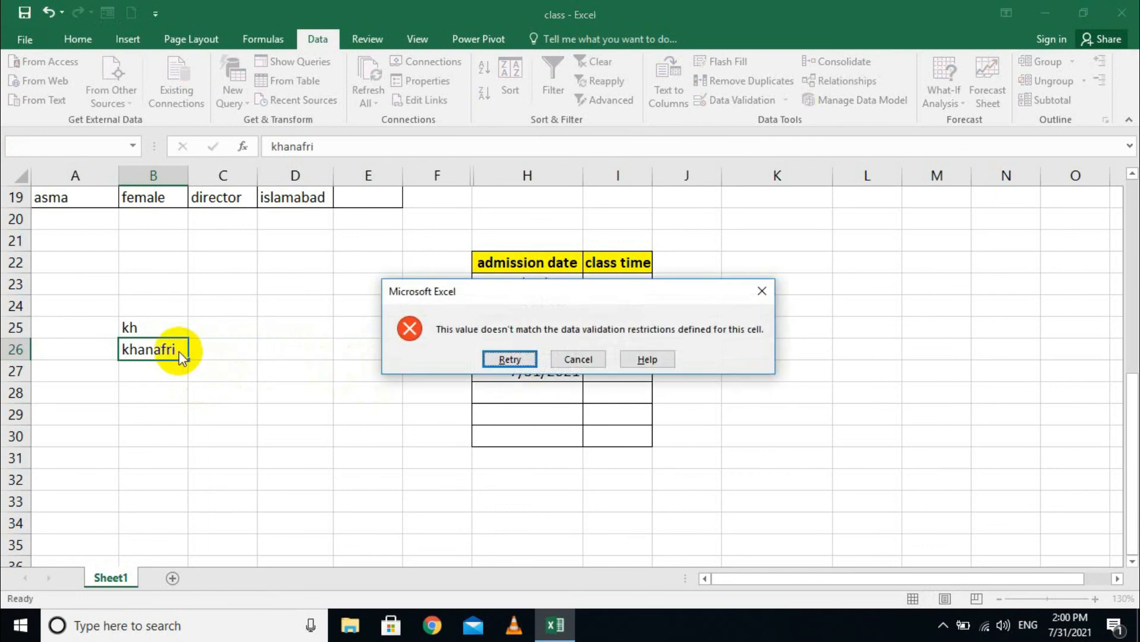
{"action": "left_click", "coordinate": [576, 359]}
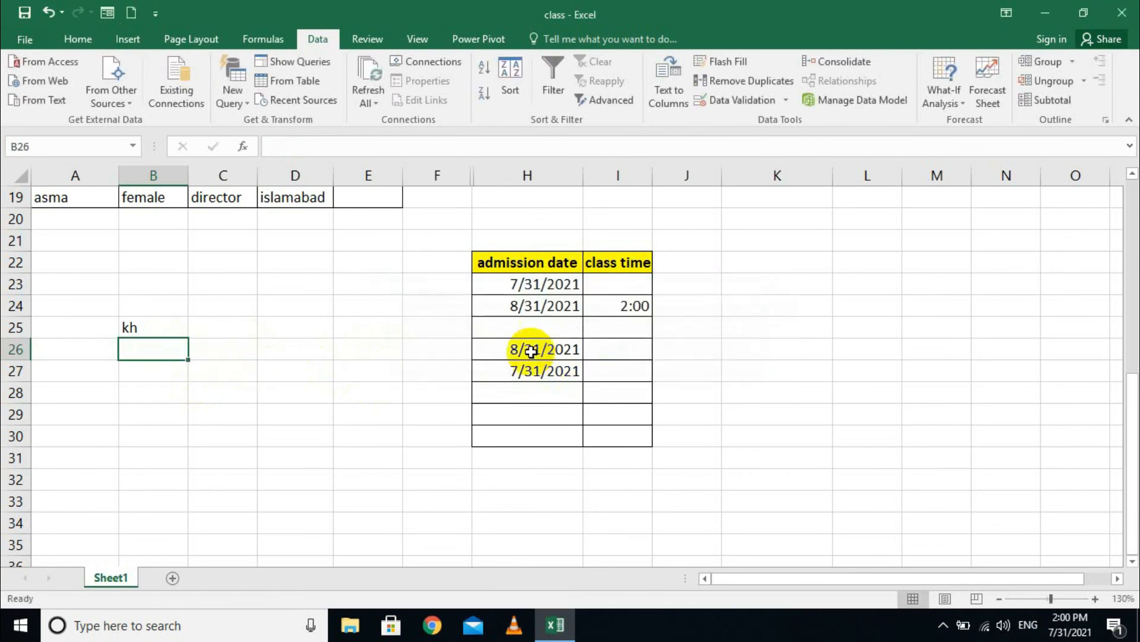
{"action": "type", "text": "khanafr"}
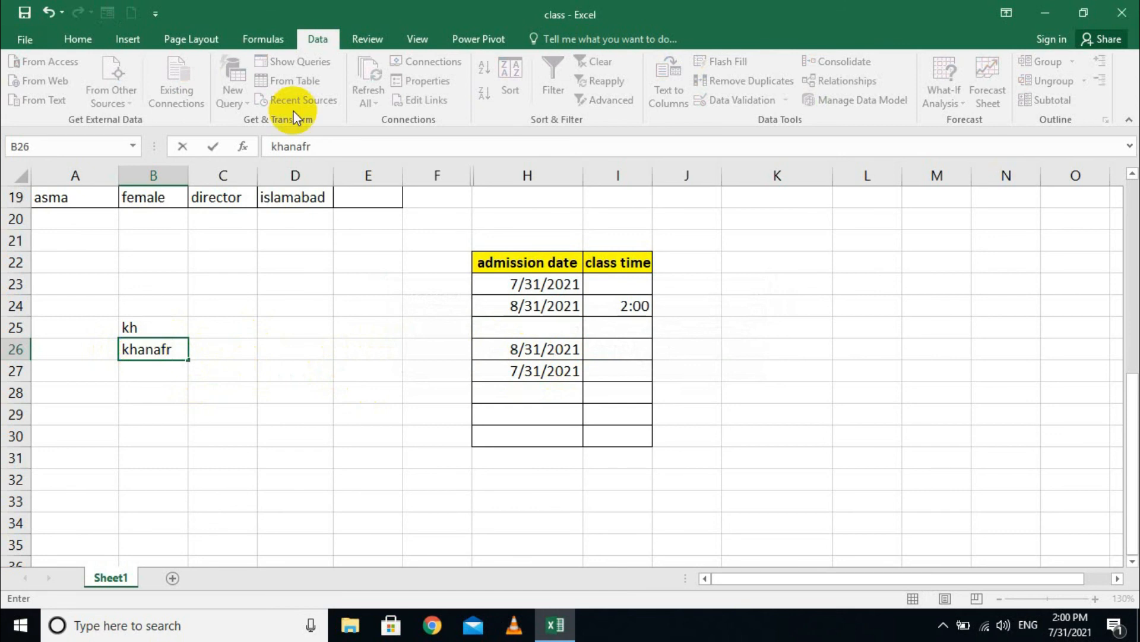
{"action": "key", "text": "Return"}
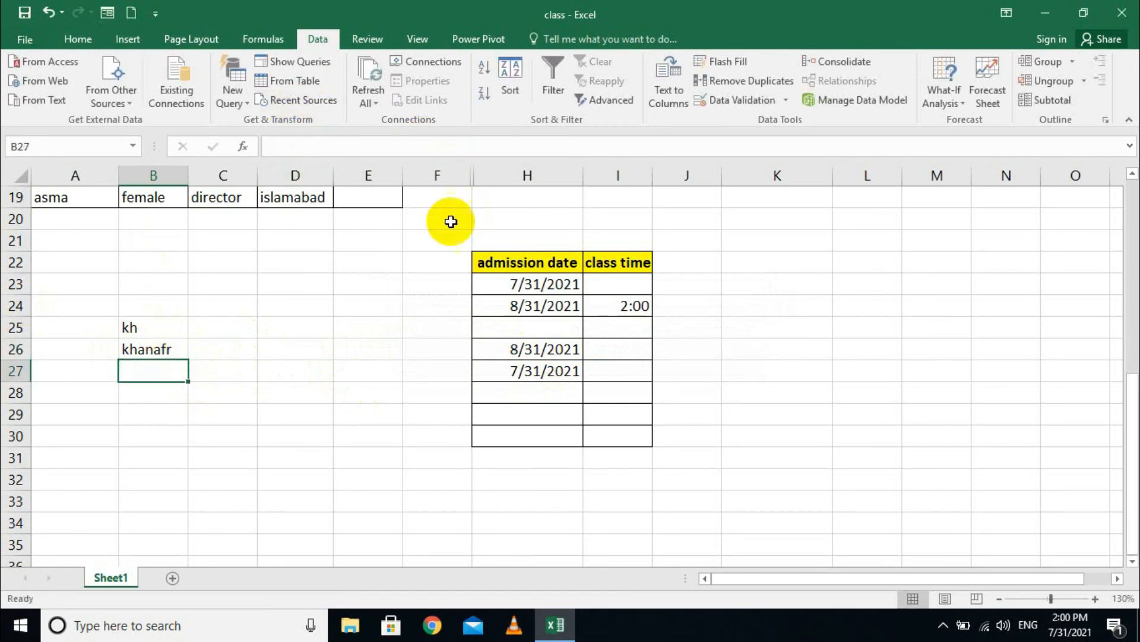
- Open B27's Data Validation settings and use Clear All to reset the criteria to Any value
{"action": "left_click", "coordinate": [785, 100]}
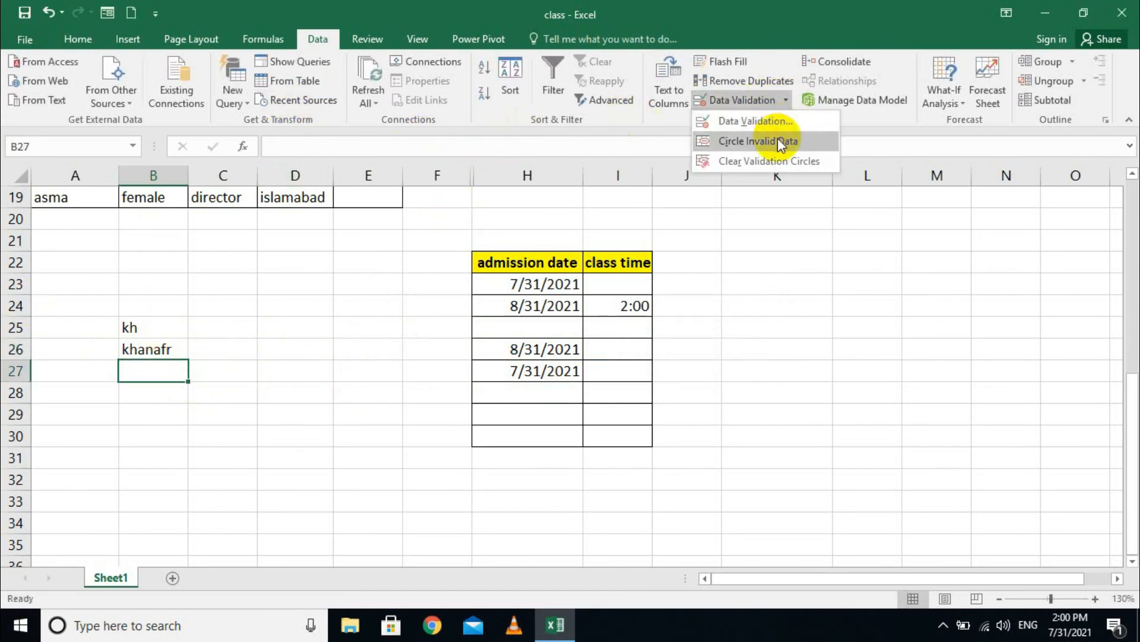
{"action": "left_click", "coordinate": [747, 122]}
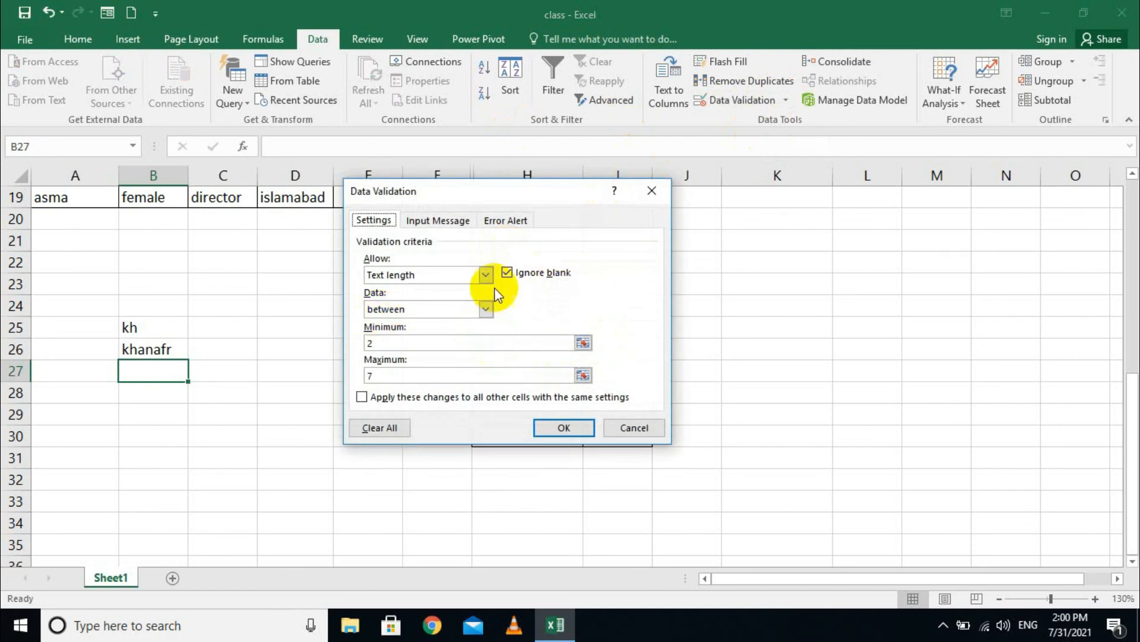
{"action": "left_click", "coordinate": [486, 275]}
{"action": "left_click", "coordinate": [386, 433]}
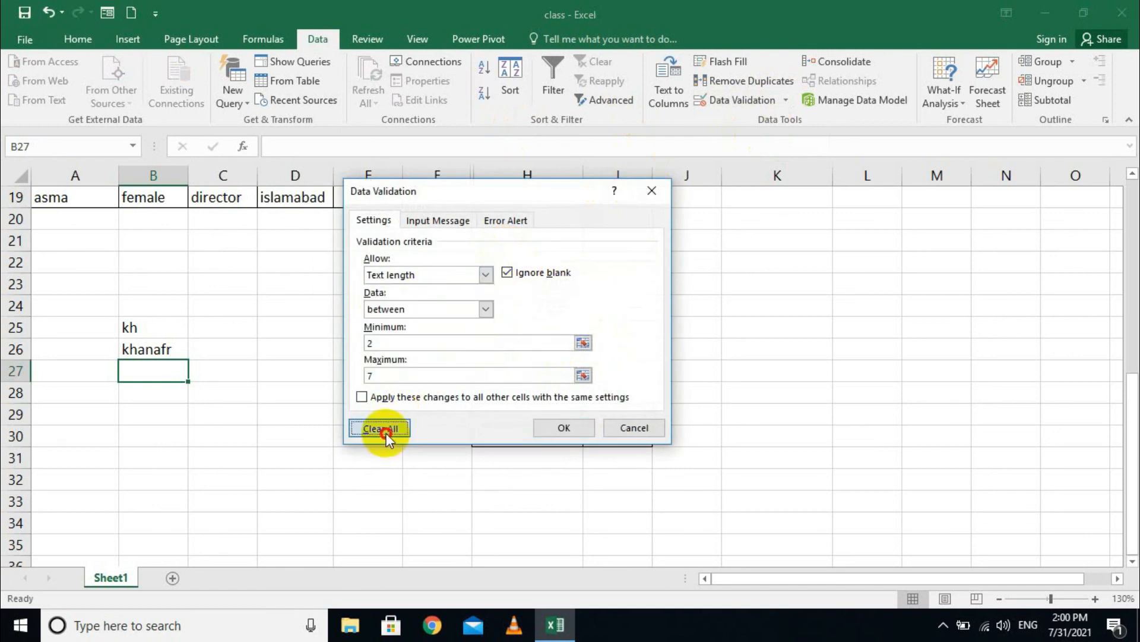
{"action": "left_click", "coordinate": [386, 433]}
{"action": "left_click", "coordinate": [487, 275]}
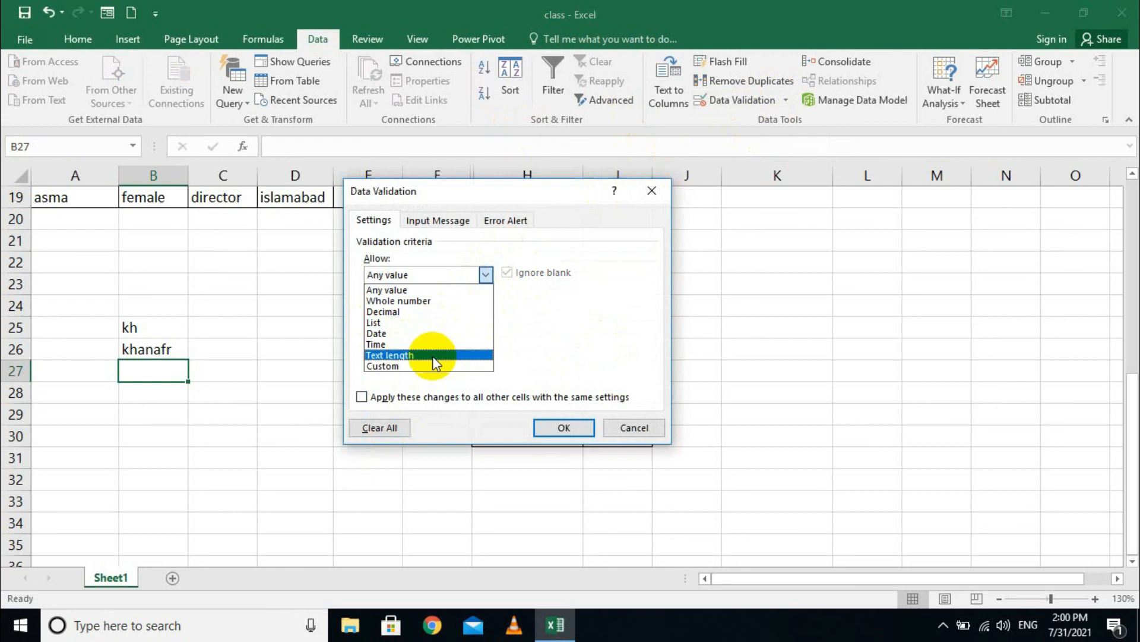